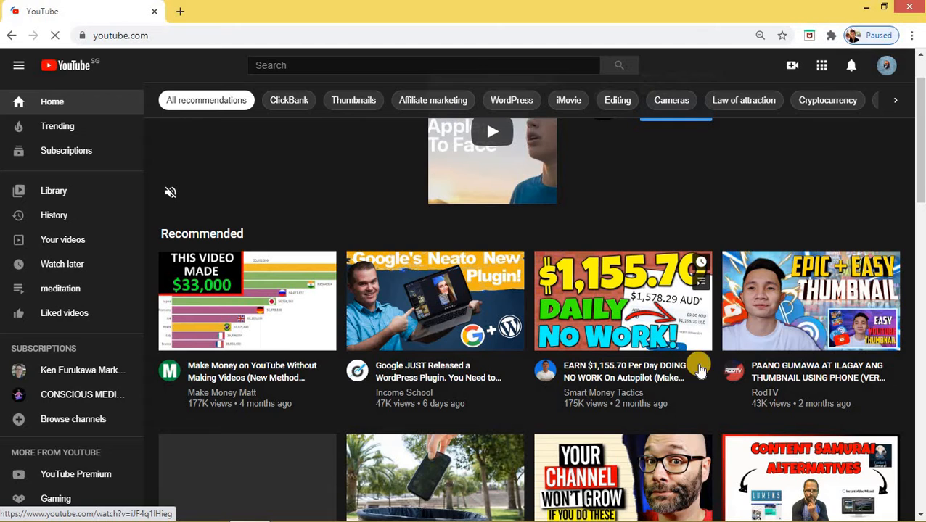
Step: Go to the channel's video list in YouTube Studio and open the details of the anxiety guided meditation video
scroll(714, 370, down, 1)
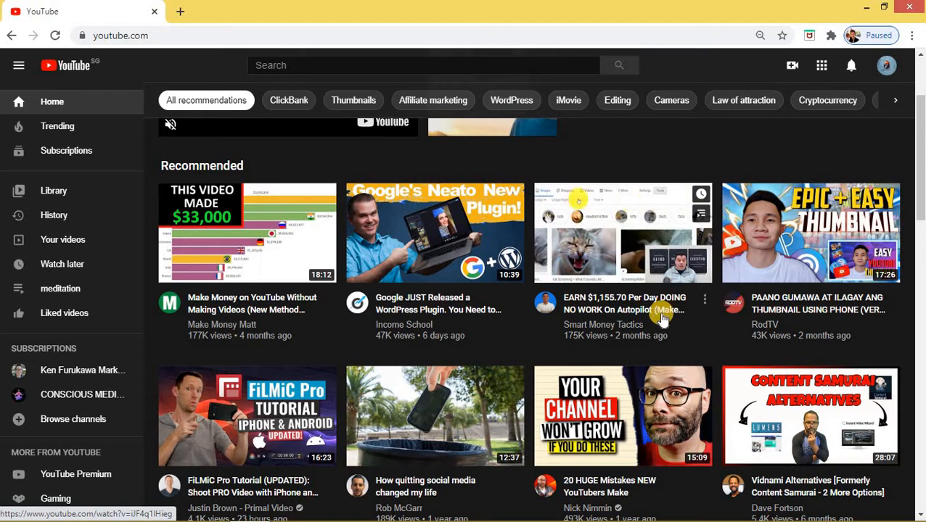
click(887, 70)
click(774, 158)
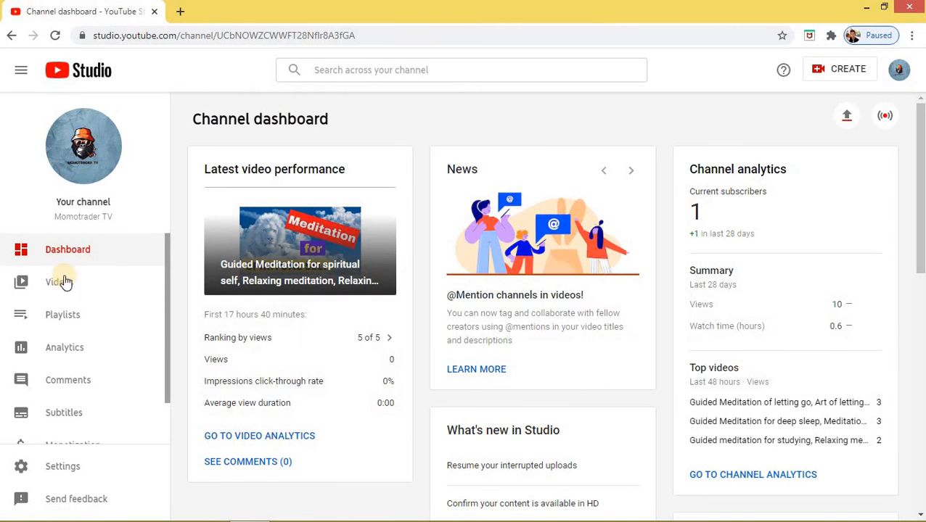
click(64, 287)
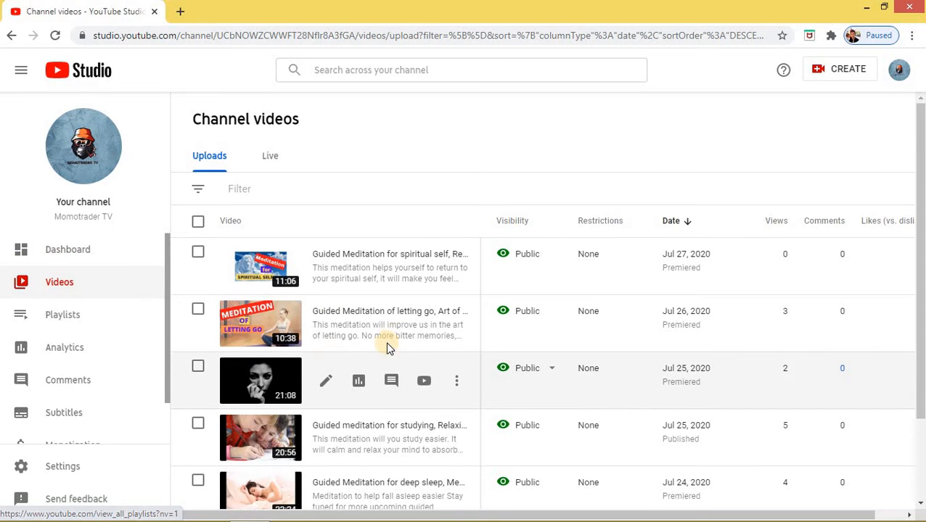
scroll(319, 337, down, 2)
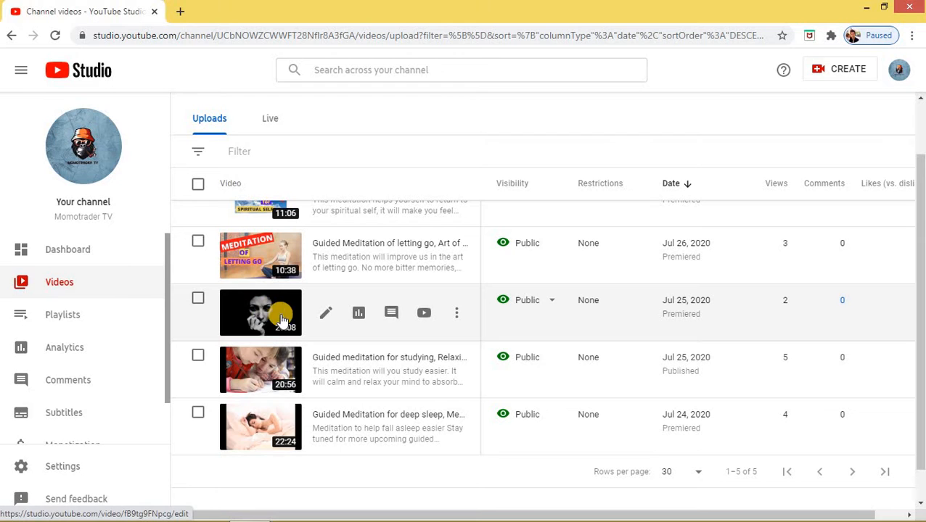
click(327, 315)
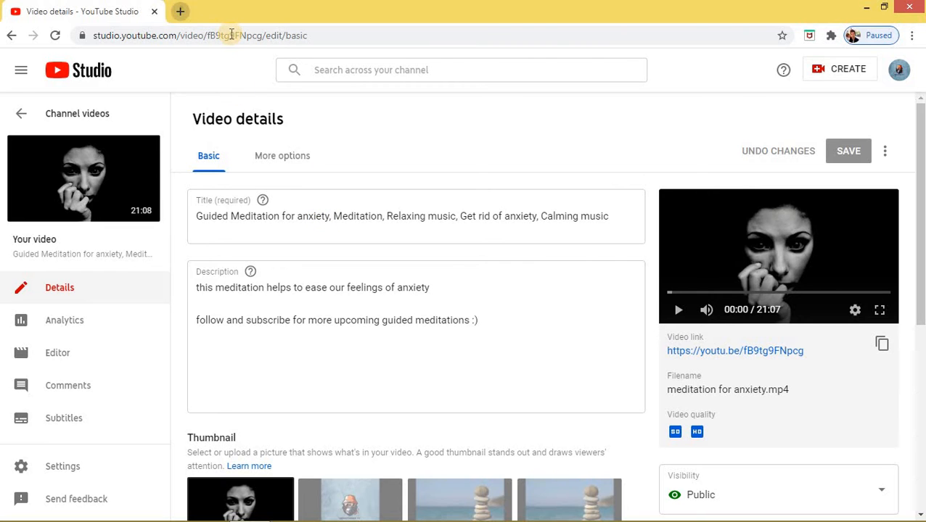
Step: Open the Canva website in a new browser tab
key(ctrl+t)
text(ww)
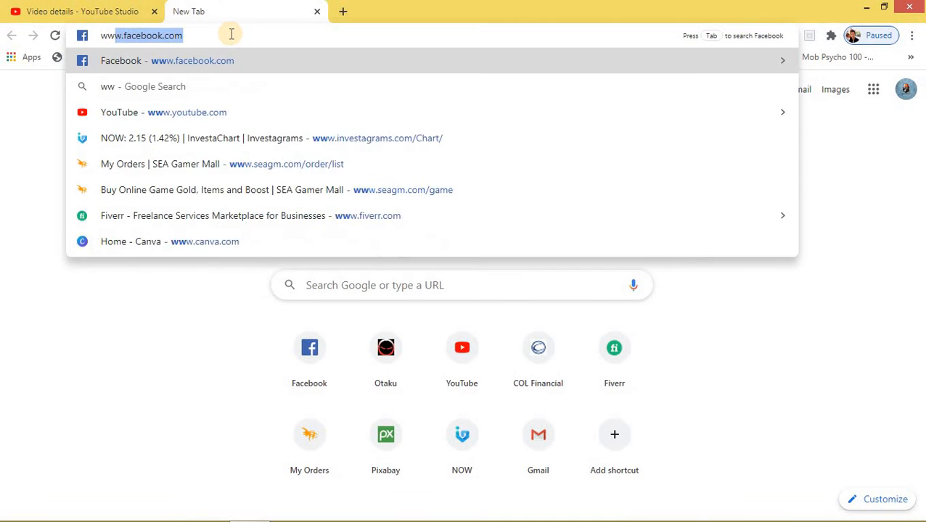
text(w.canva)
key(Return)
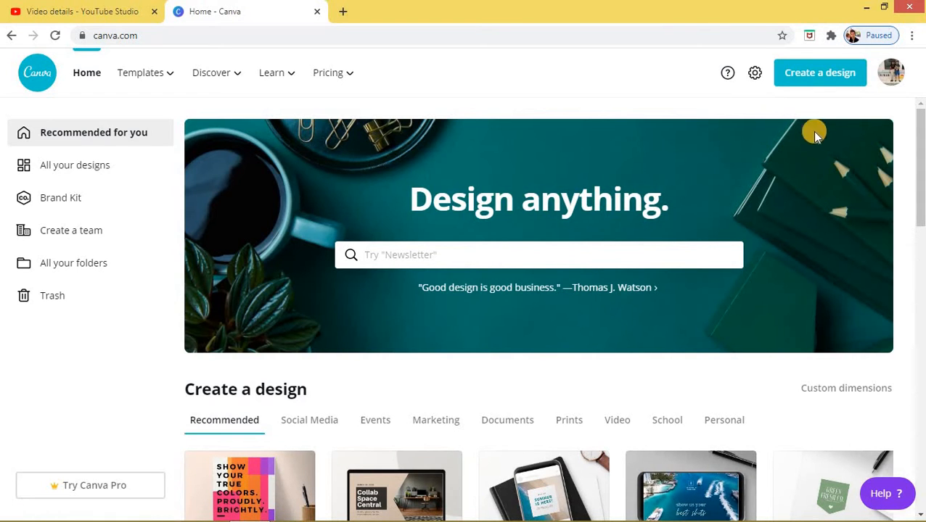
Step: Create a new design with custom dimensions of 1920 × 1080 px and show the uploaded images
click(818, 81)
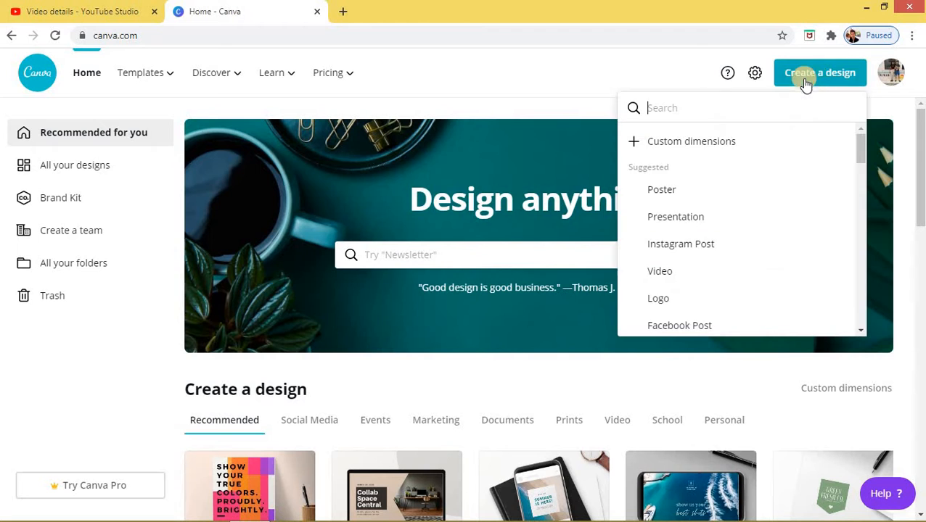
click(692, 142)
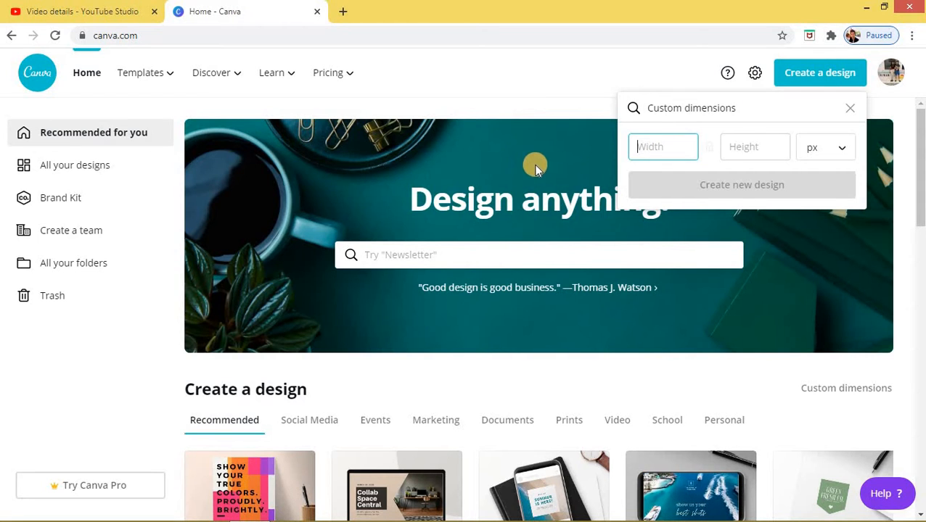
text(192)
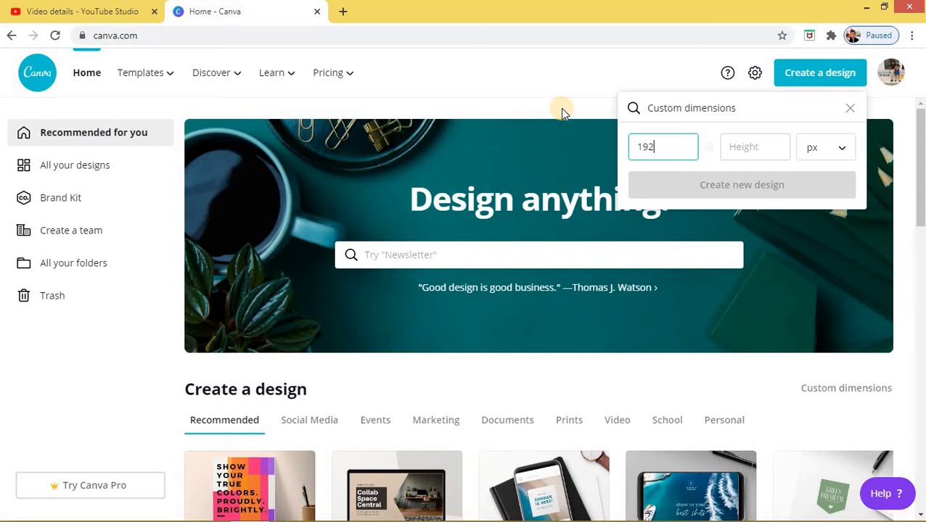
text(1)
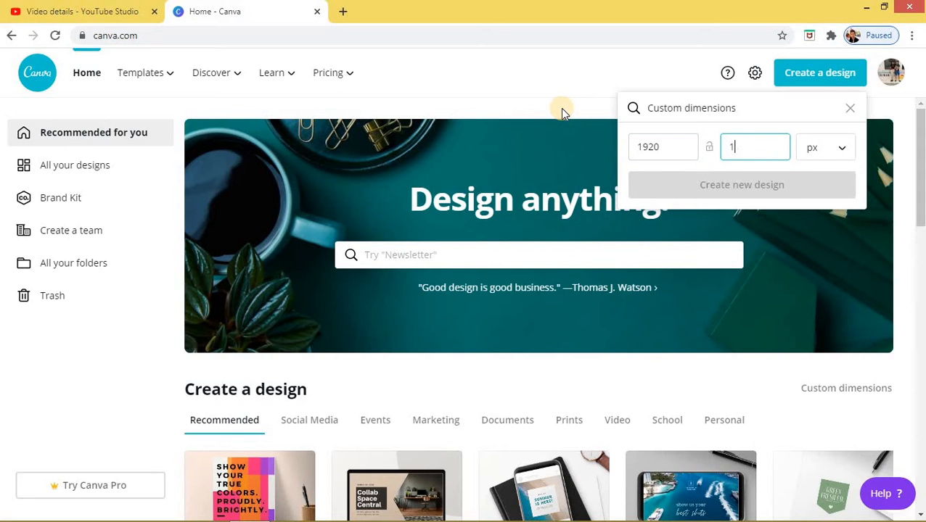
text(080)
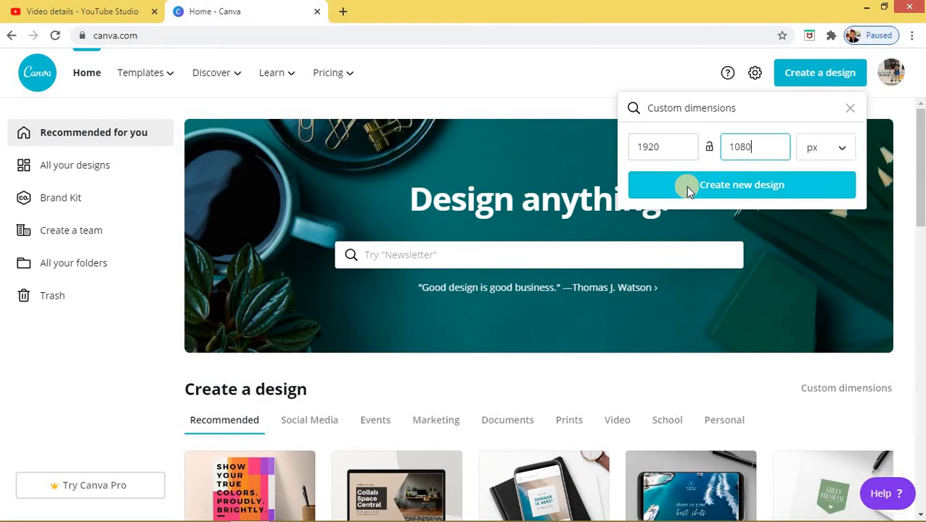
click(687, 186)
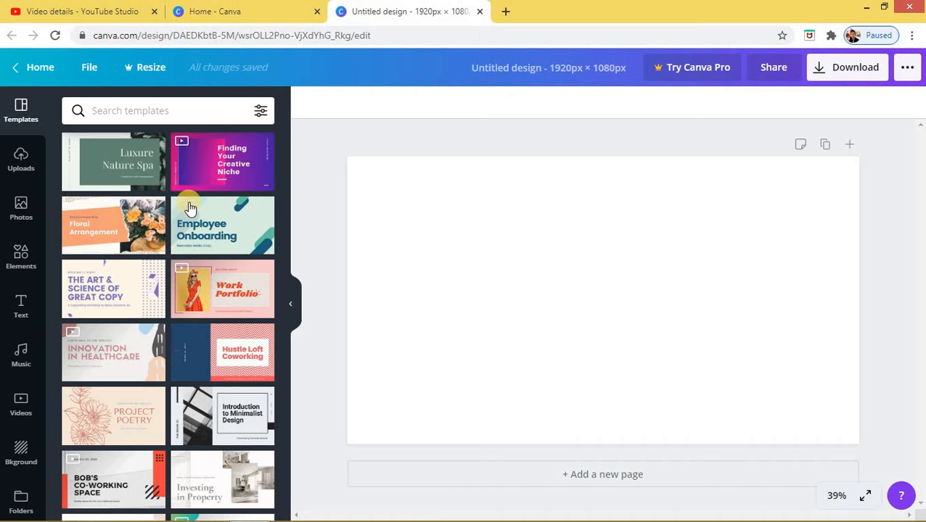
click(23, 161)
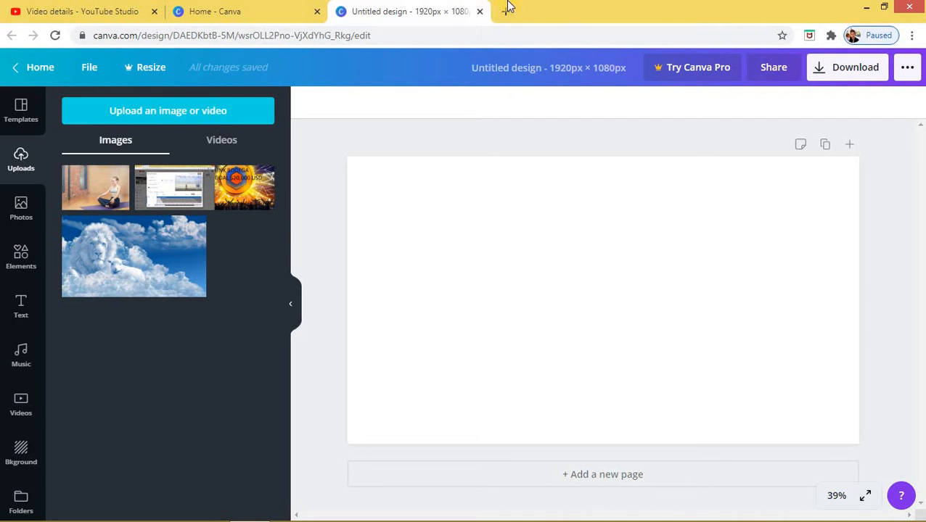
Step: Open pixabay.com in a new browser tab and search its images for "anxiety"
key(ctrl+t)
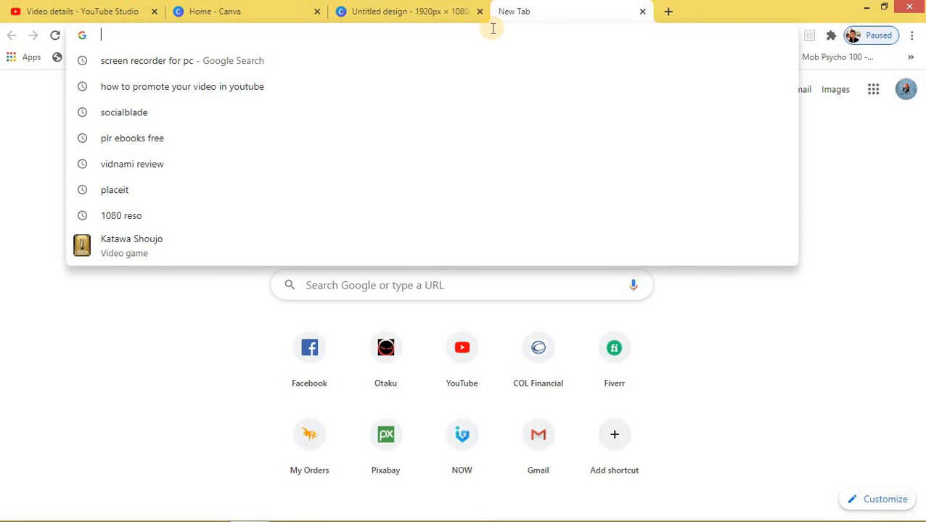
text(www.p)
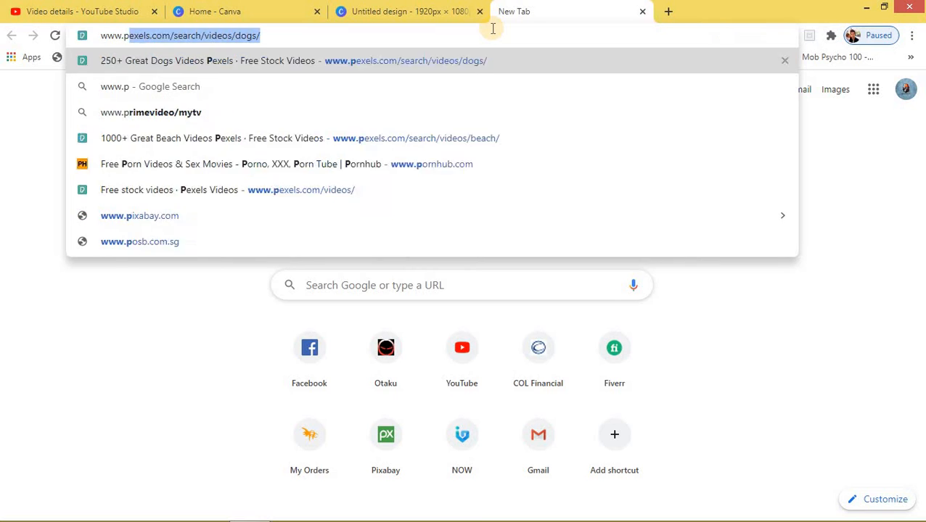
text(ixabay)
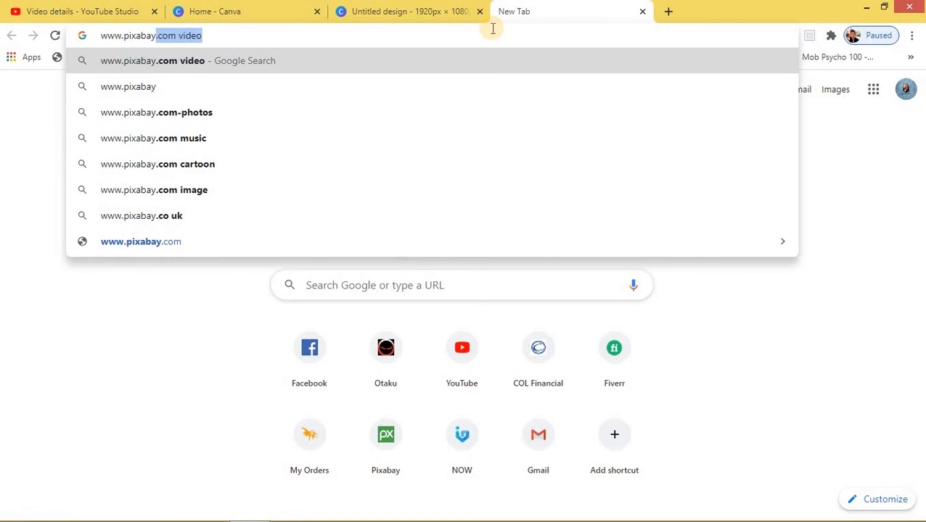
text(.com)
key(Return)
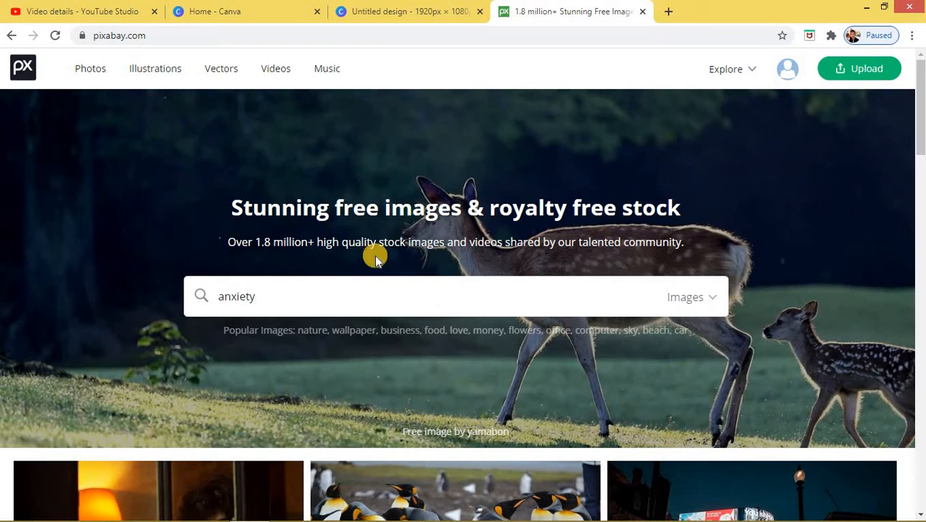
key(Return)
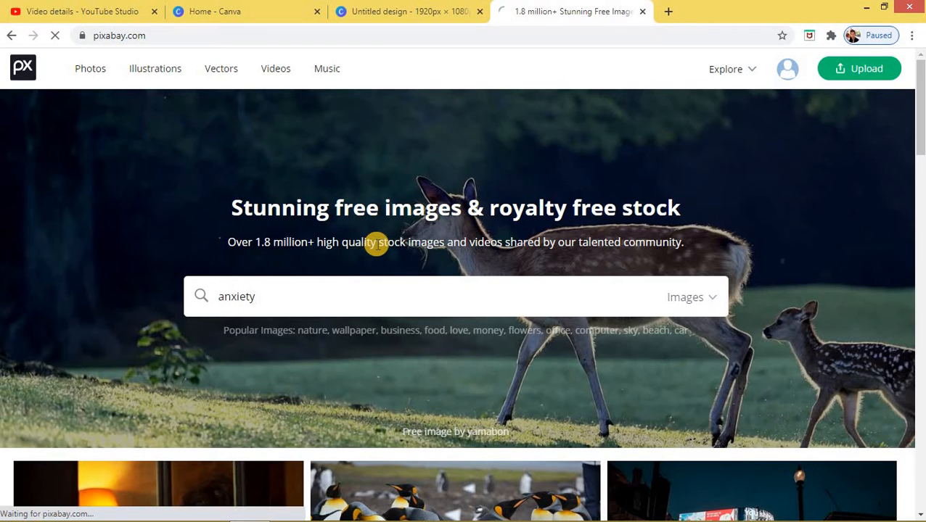
Step: Look through the anxiety image results for a picture that suits the meditation video's thumbnail
scroll(410, 344, down, 2)
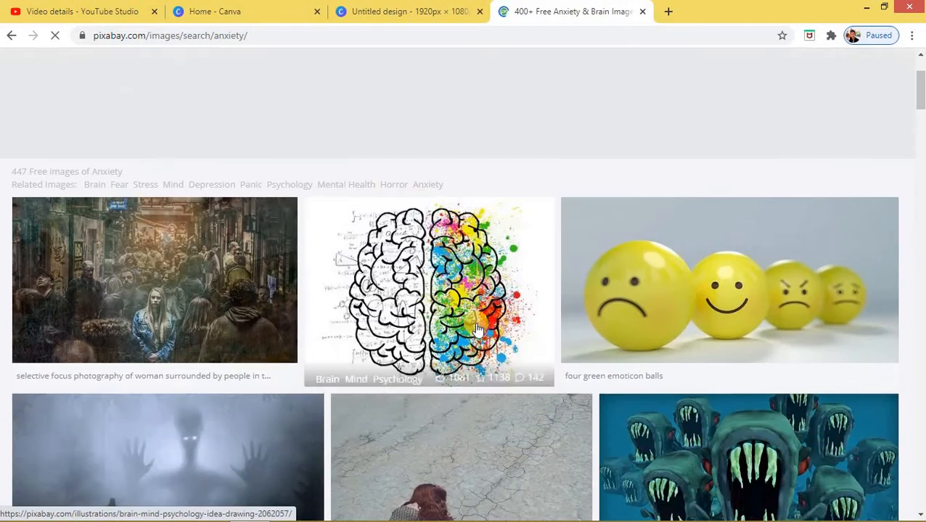
scroll(522, 360, down, 2)
scroll(522, 361, down, 5)
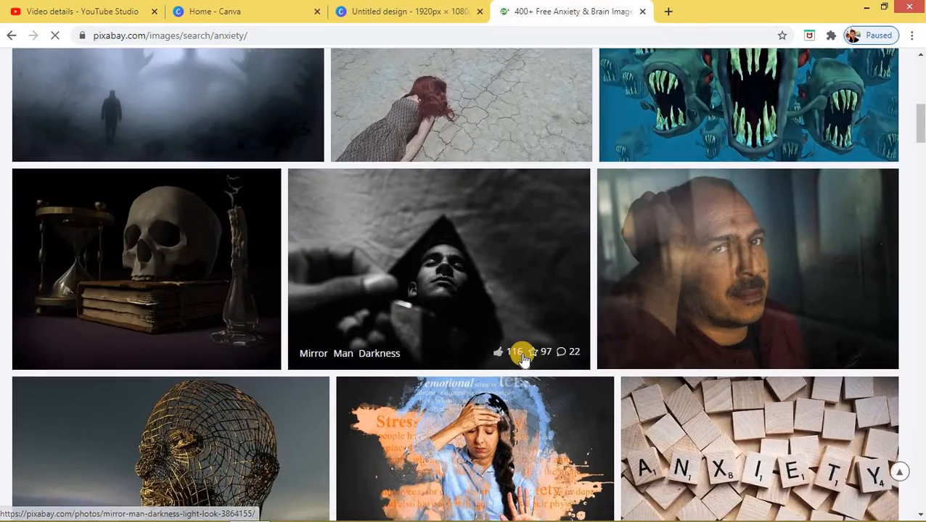
scroll(407, 341, up, 4)
scroll(406, 340, up, 4)
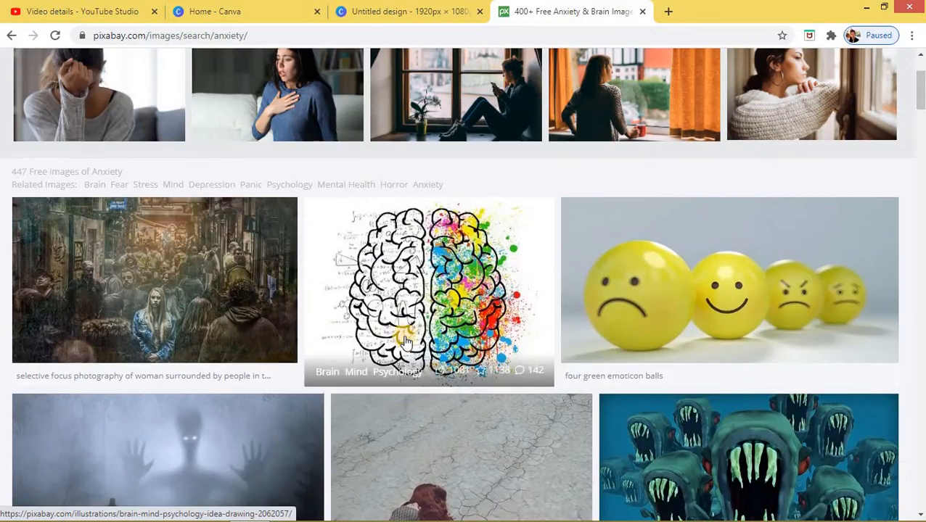
scroll(457, 366, down, 12)
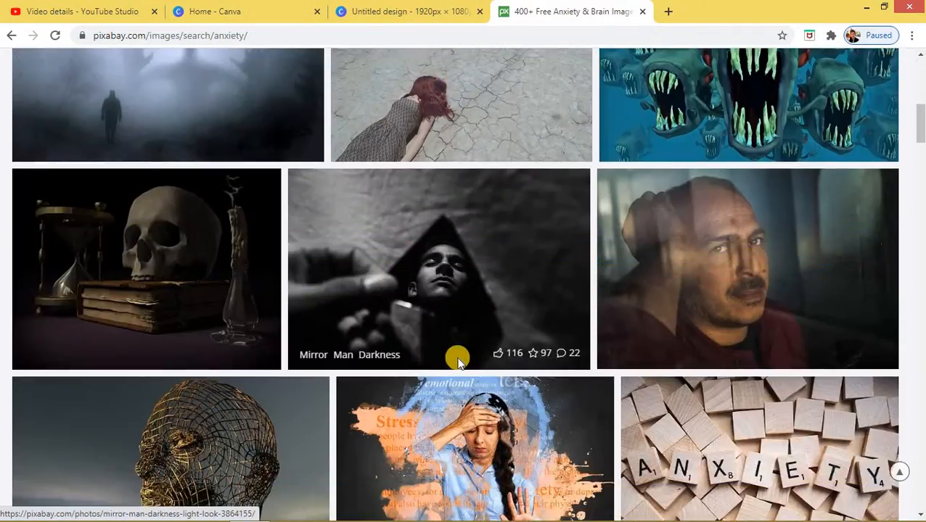
scroll(460, 366, down, 3)
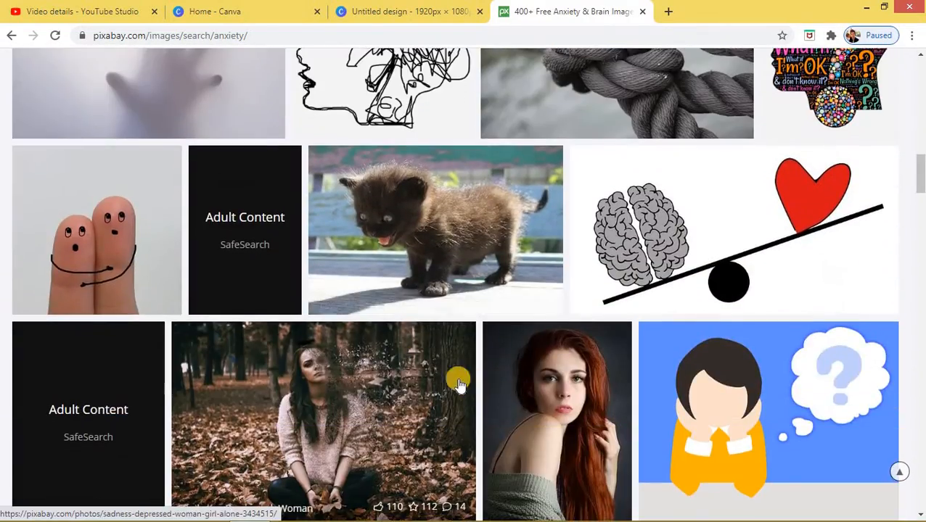
scroll(418, 356, down, 3)
scroll(496, 355, down, 10)
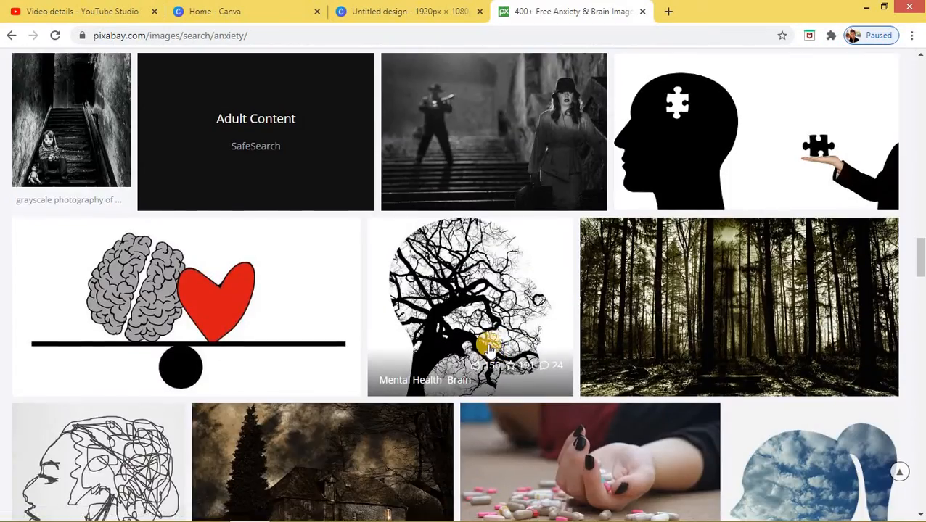
scroll(489, 357, up, 1)
scroll(487, 357, down, 6)
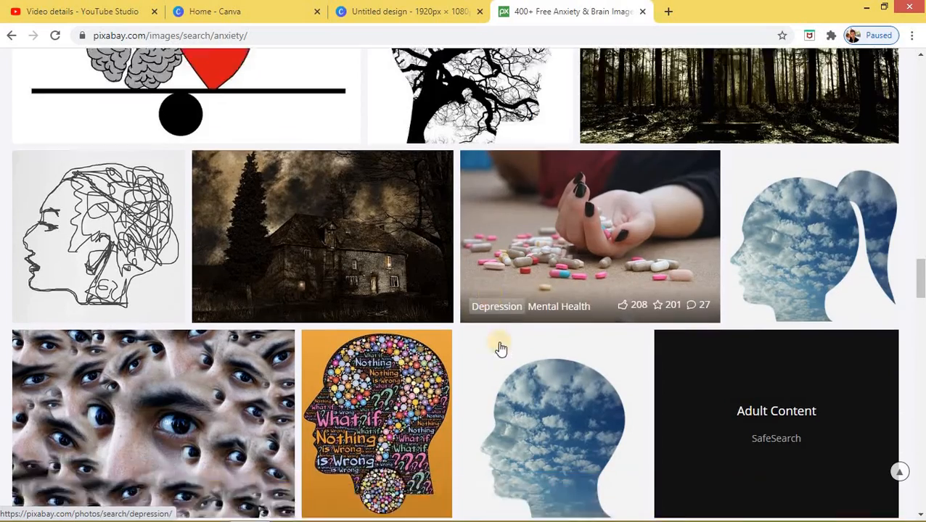
scroll(574, 328, up, 1)
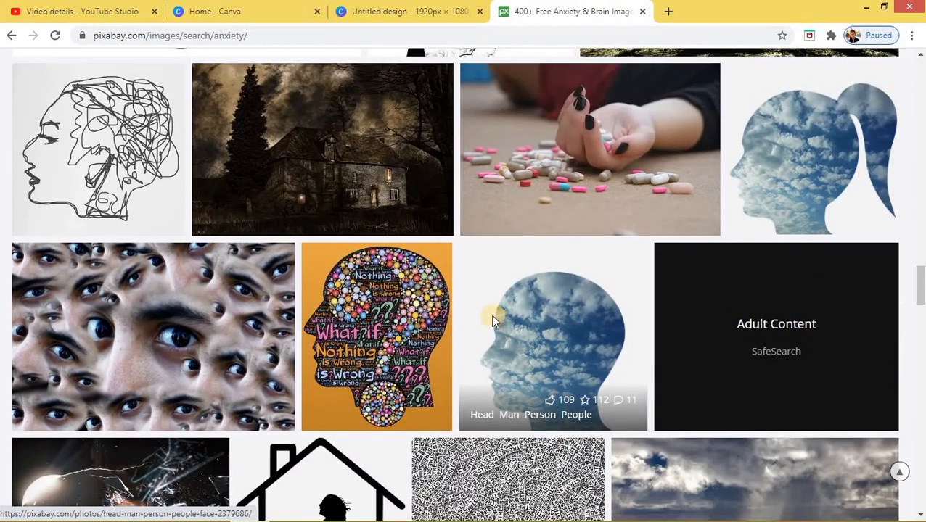
scroll(492, 317, down, 4)
scroll(464, 349, down, 1)
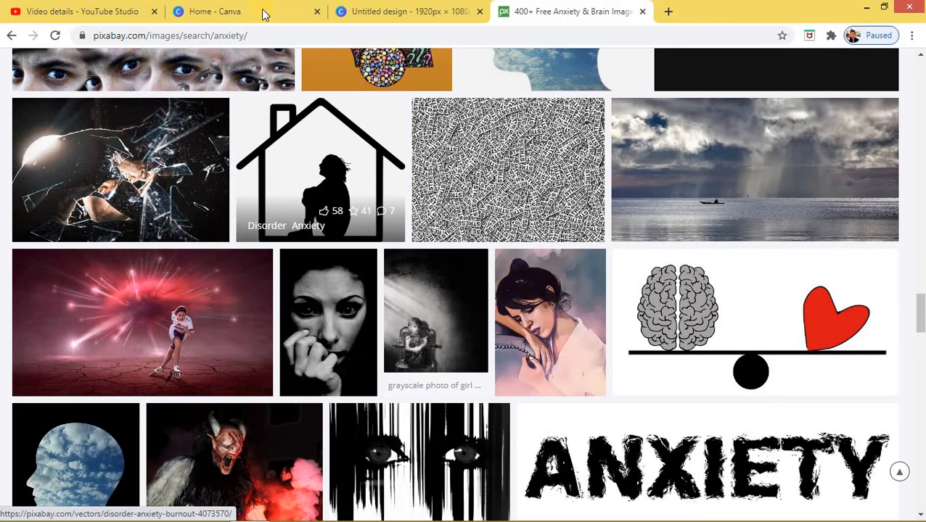
Step: Return to the untitled Canva design and upload the image model-589219_1920 from the Downloads folder
click(375, 14)
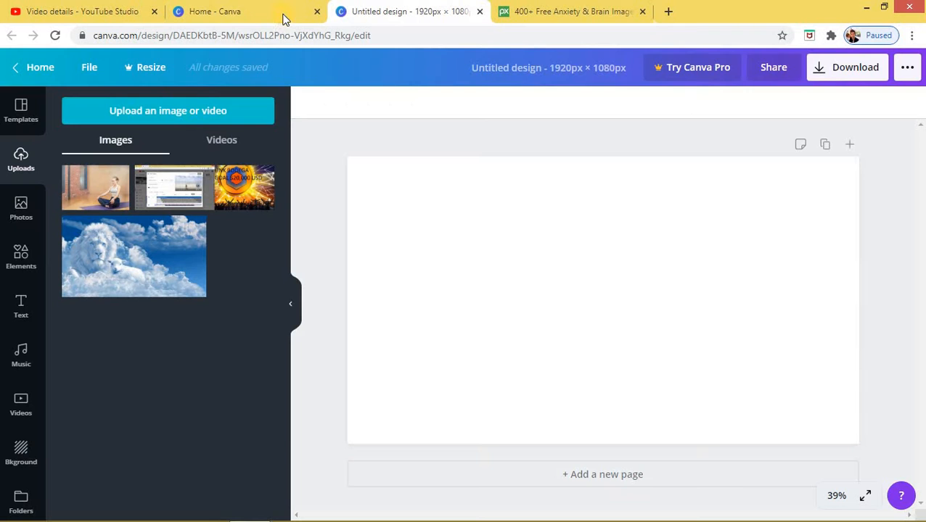
click(177, 115)
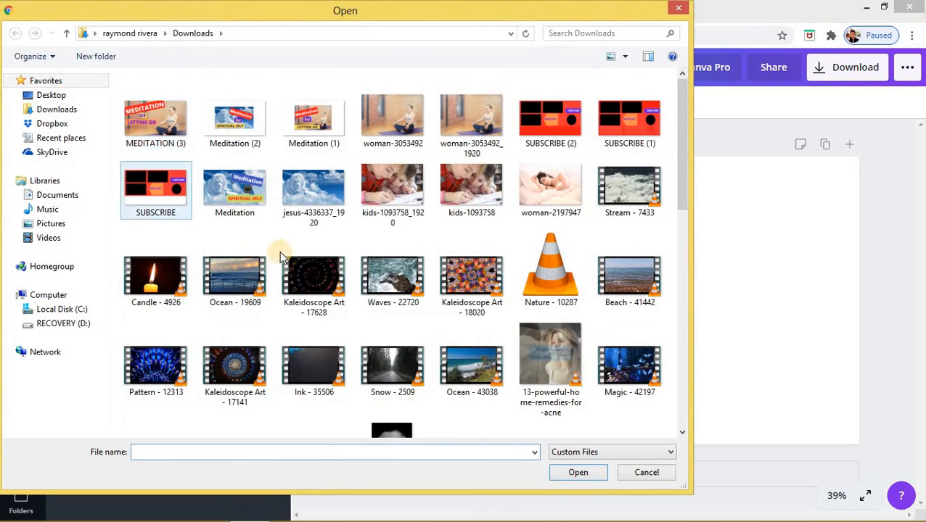
click(88, 108)
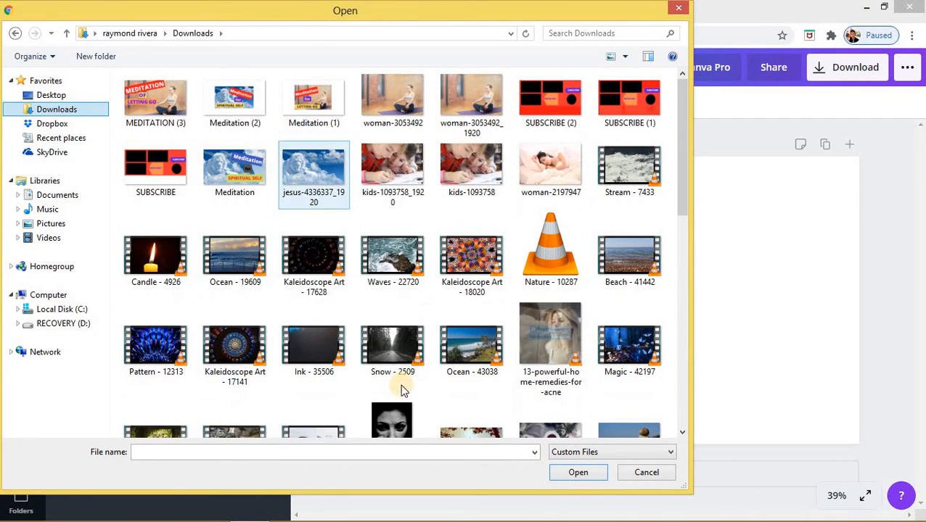
click(392, 431)
scroll(445, 319, down, 3)
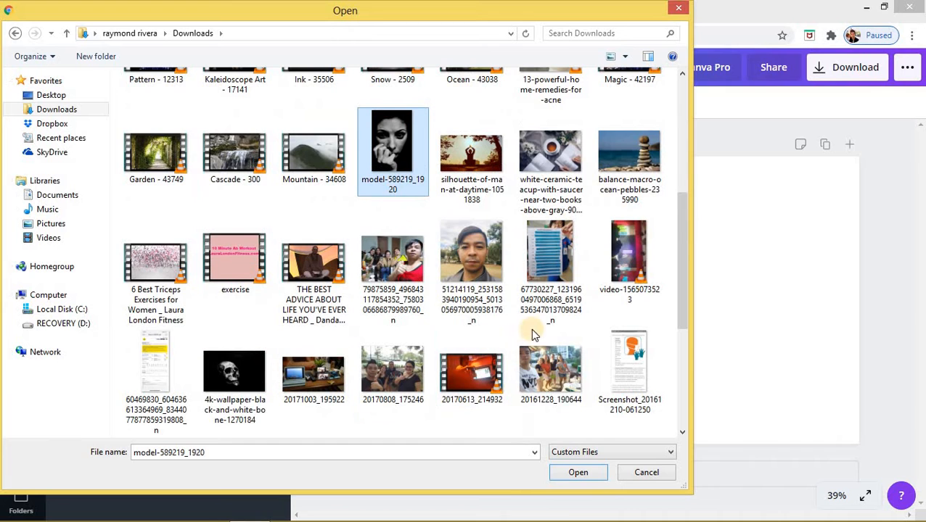
click(583, 472)
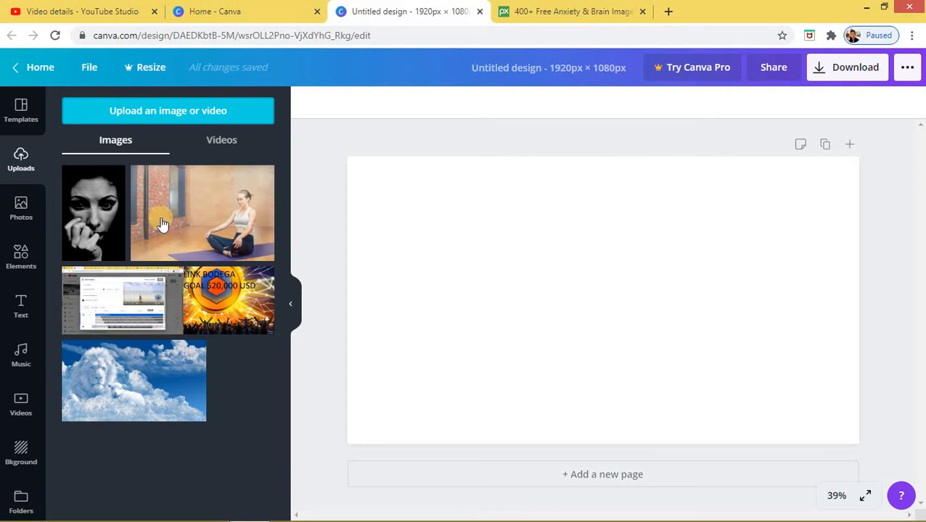
Step: Place the uploaded black-and-white portrait of the woman on the page and enlarge it to cover the full canvas, 1,080 px high
click(90, 216)
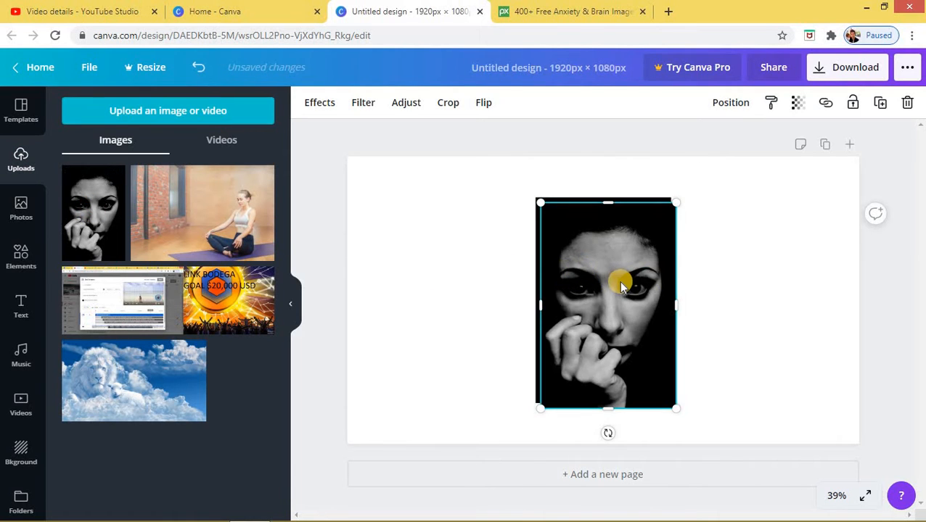
drag(419, 307, 352, 309)
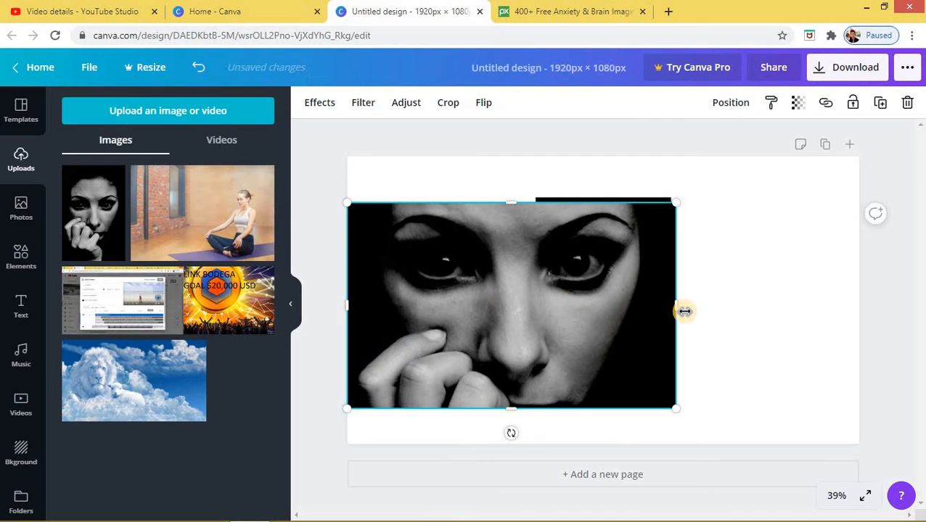
drag(878, 311, 860, 311)
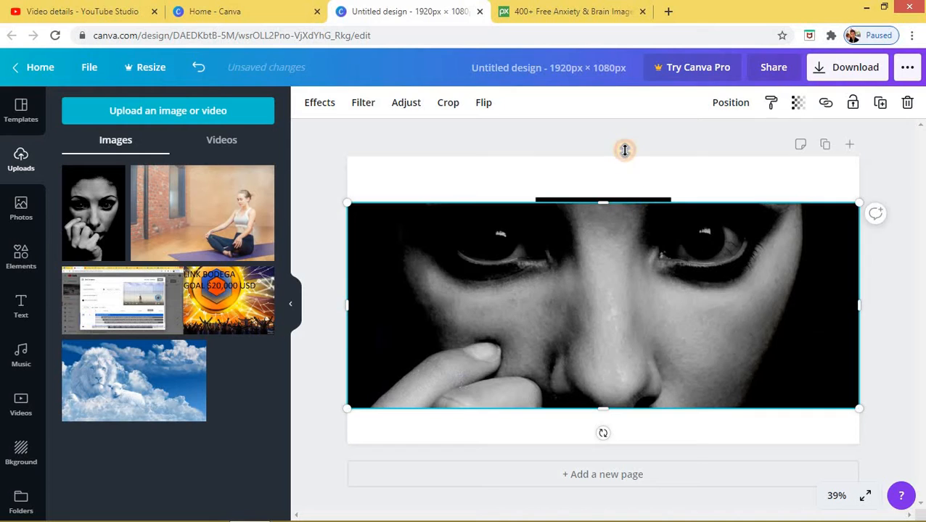
drag(624, 150, 624, 150)
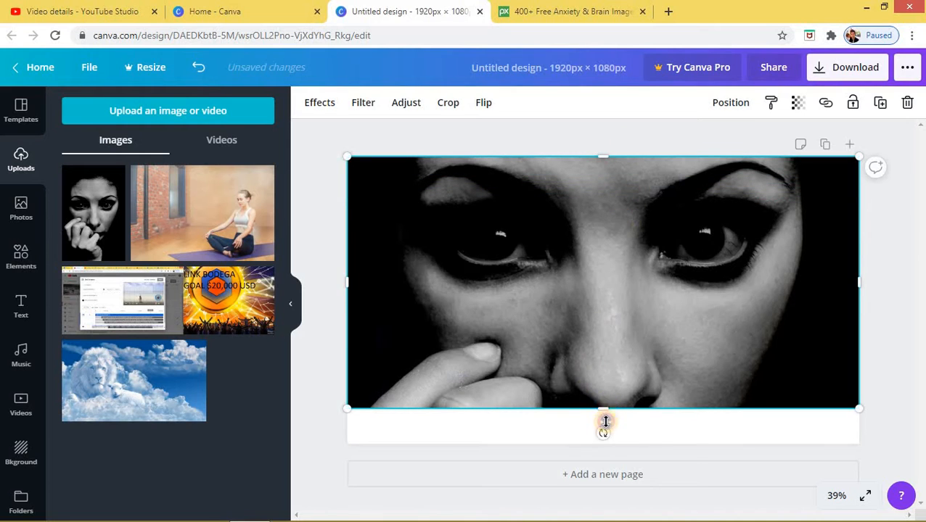
drag(610, 448, 595, 436)
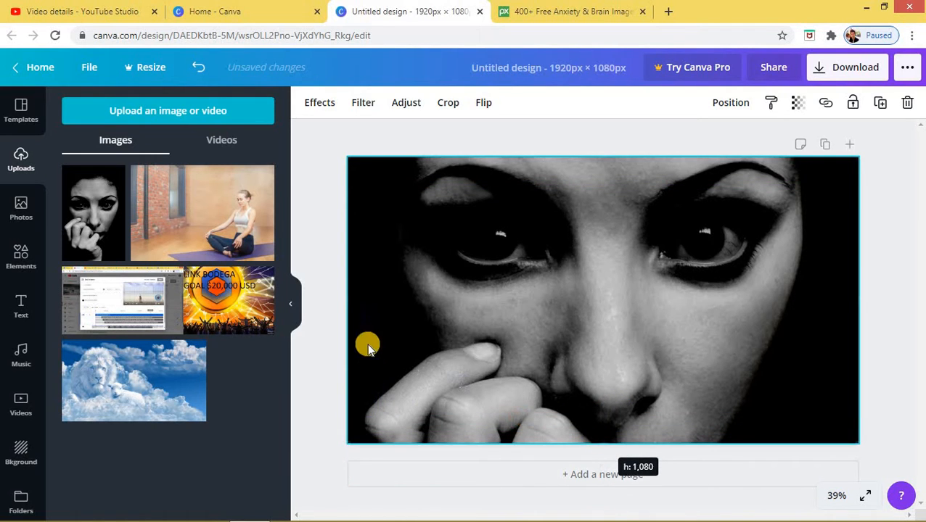
Step: Delete the small duplicate portrait from the middle of the page, keeping the full-page image, and select that background image
key(Delete)
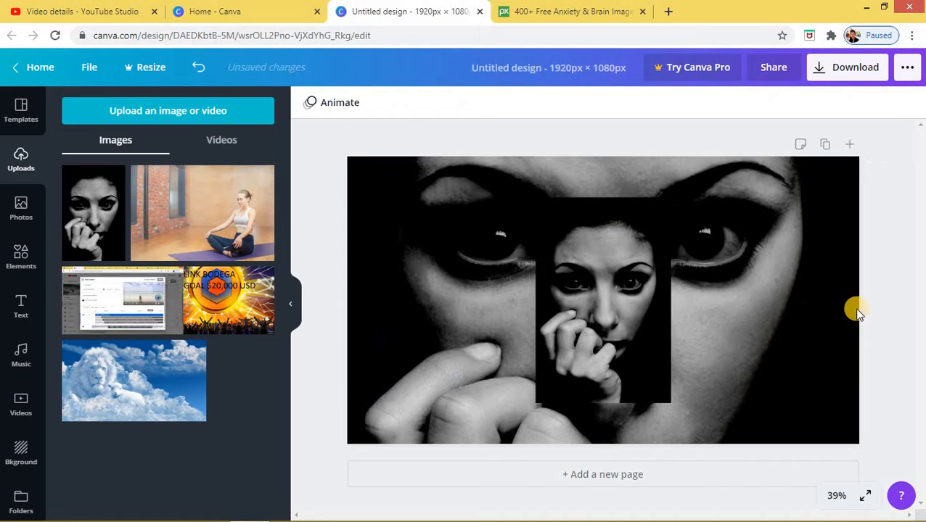
click(585, 306)
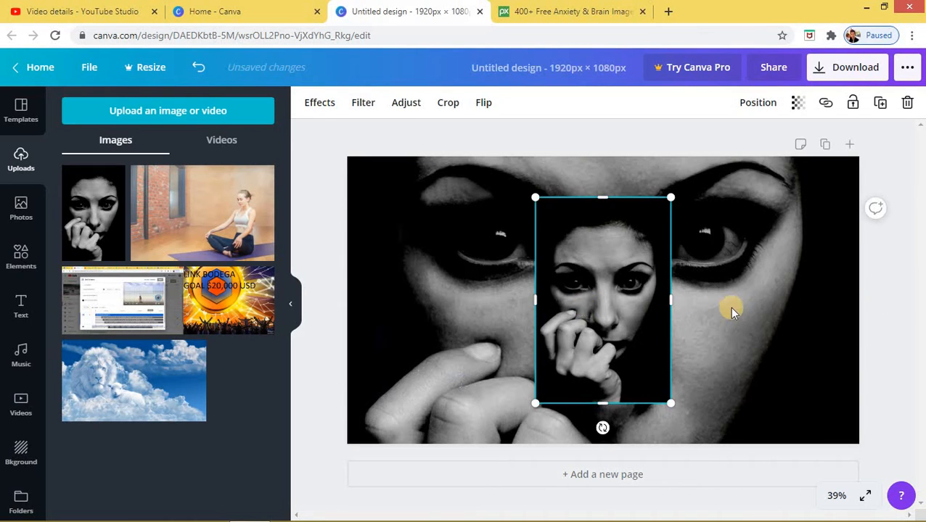
key(Delete)
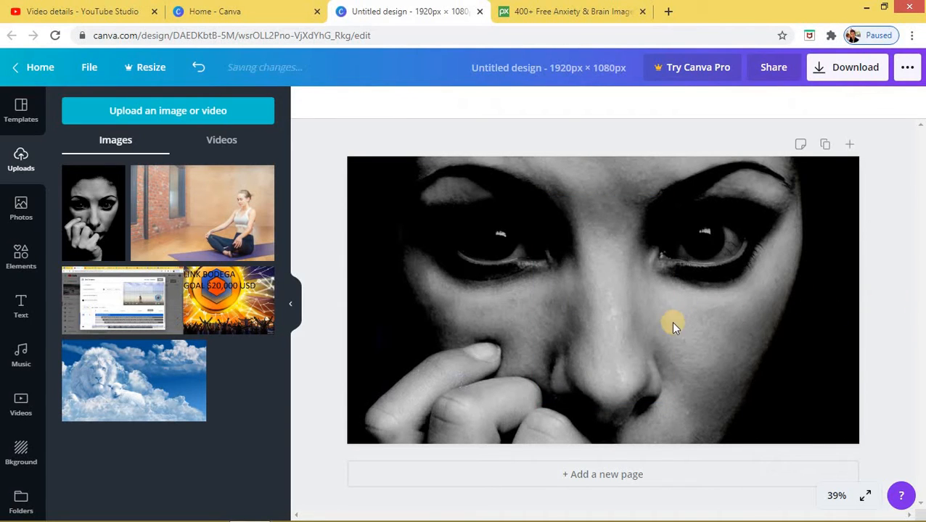
click(609, 281)
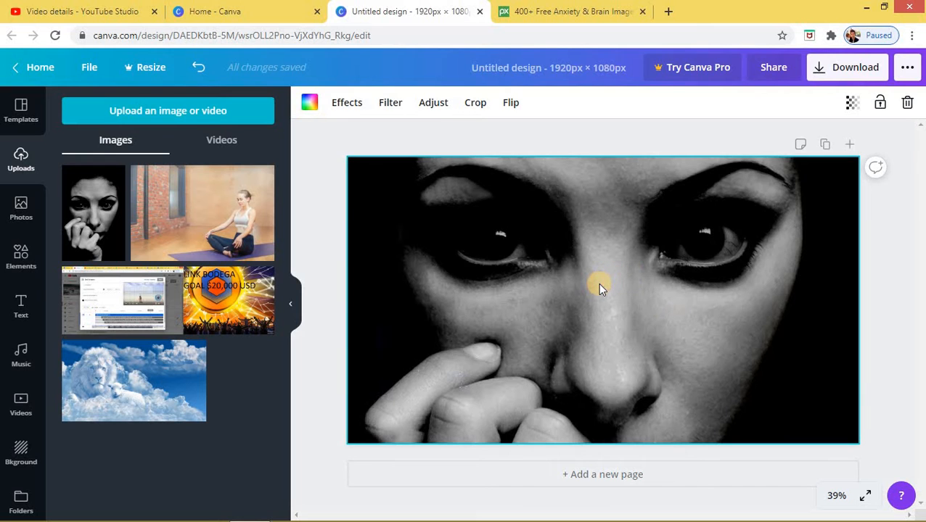
Step: Return to the Pixabay anxiety results and look through the whole page for other images that suit the thumbnail
click(549, 10)
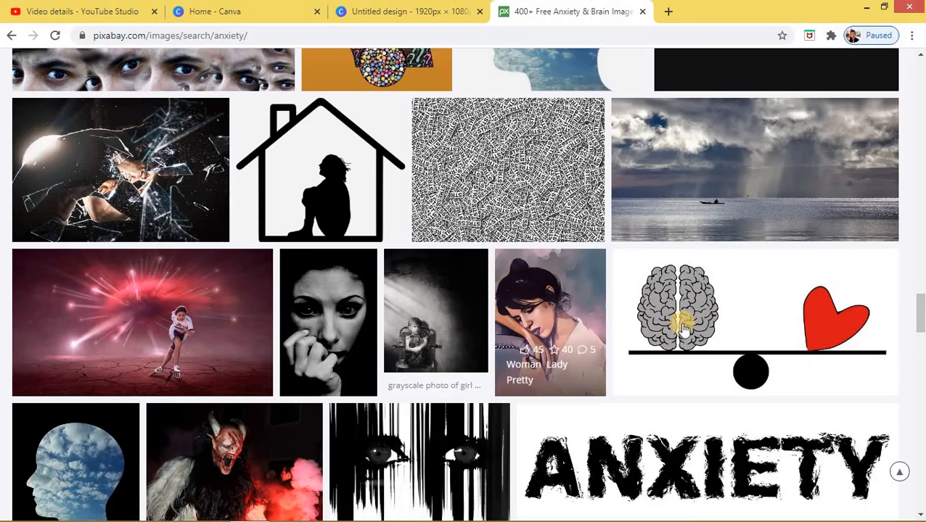
scroll(682, 330, down, 8)
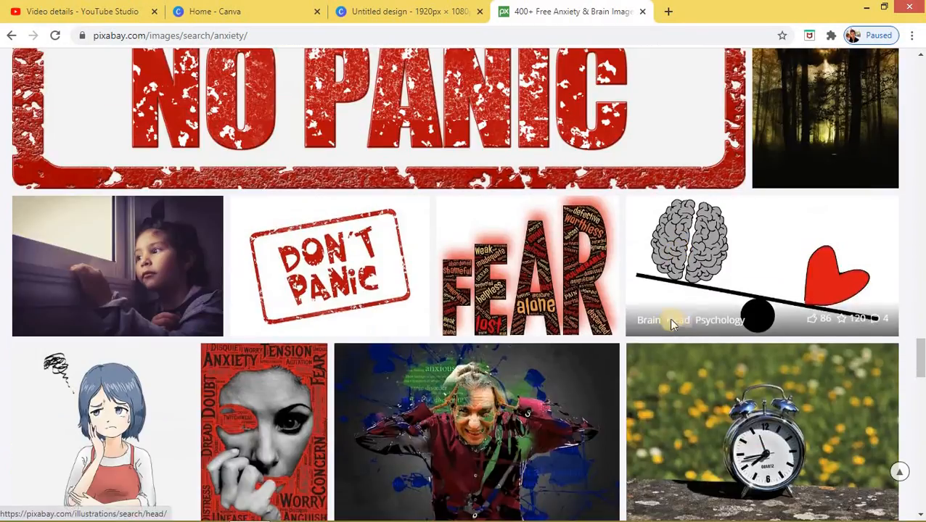
scroll(668, 318, down, 9)
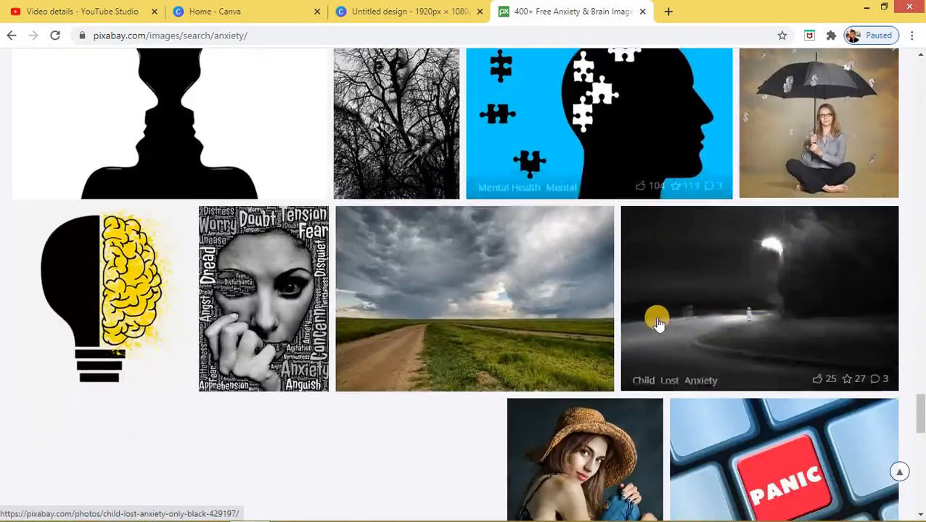
scroll(638, 312, down, 7)
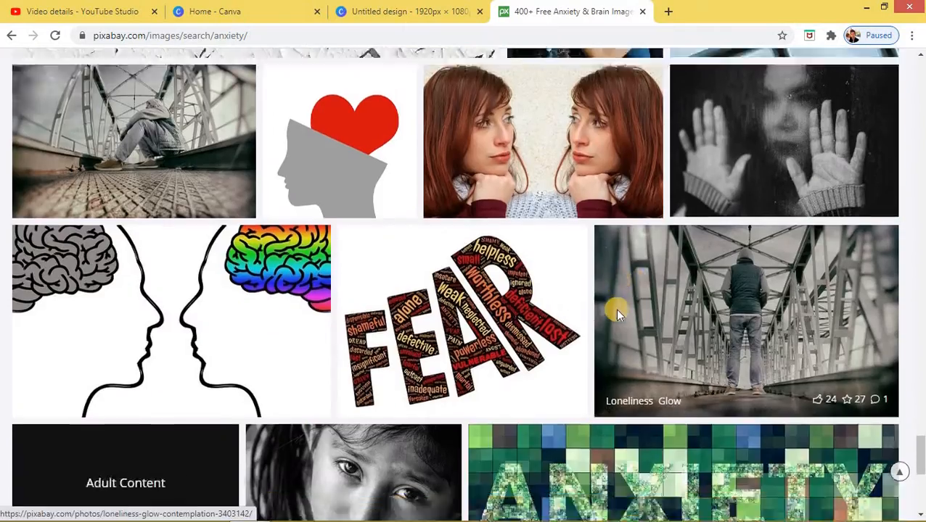
scroll(614, 309, down, 3)
scroll(576, 320, down, 2)
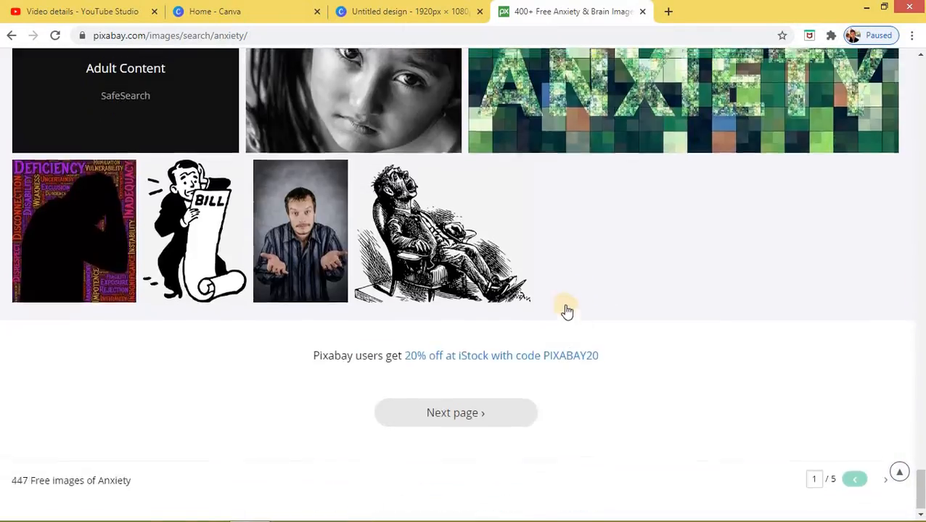
scroll(567, 312, up, 20)
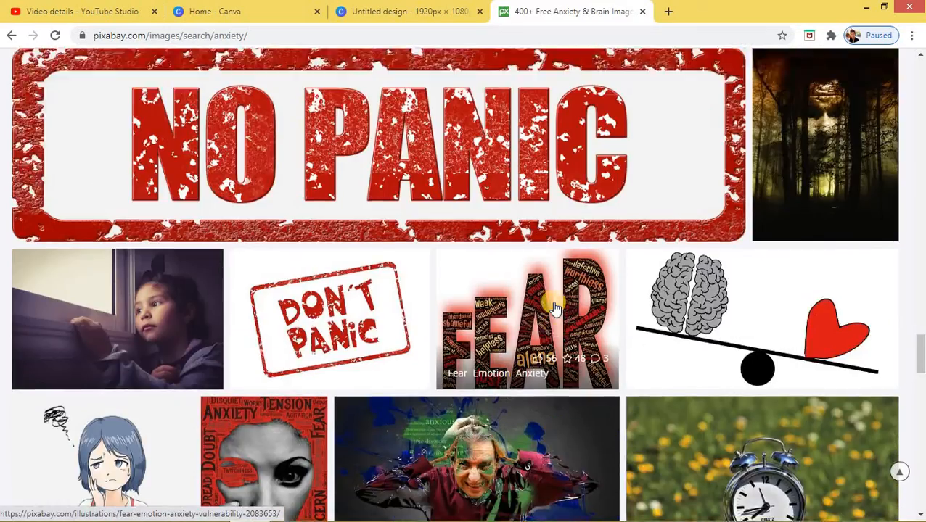
scroll(551, 307, up, 10)
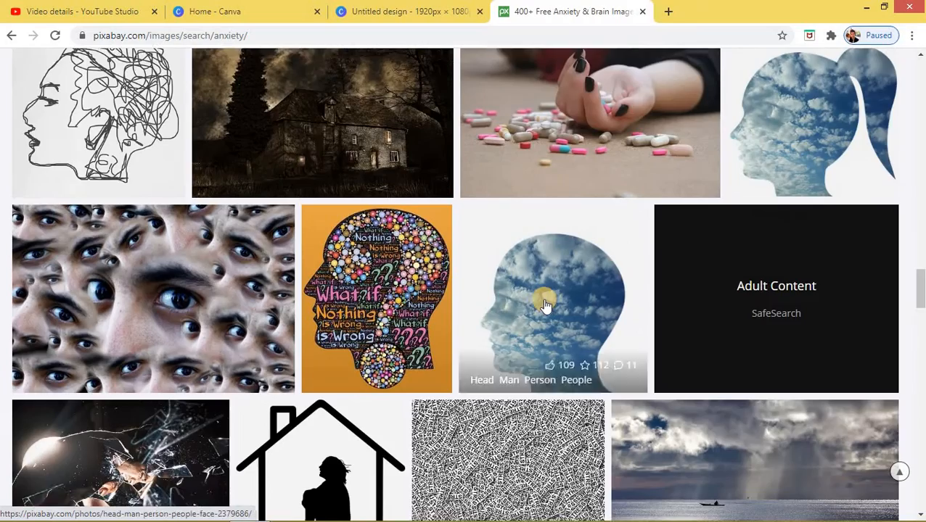
scroll(545, 306, up, 3)
scroll(693, 341, up, 2)
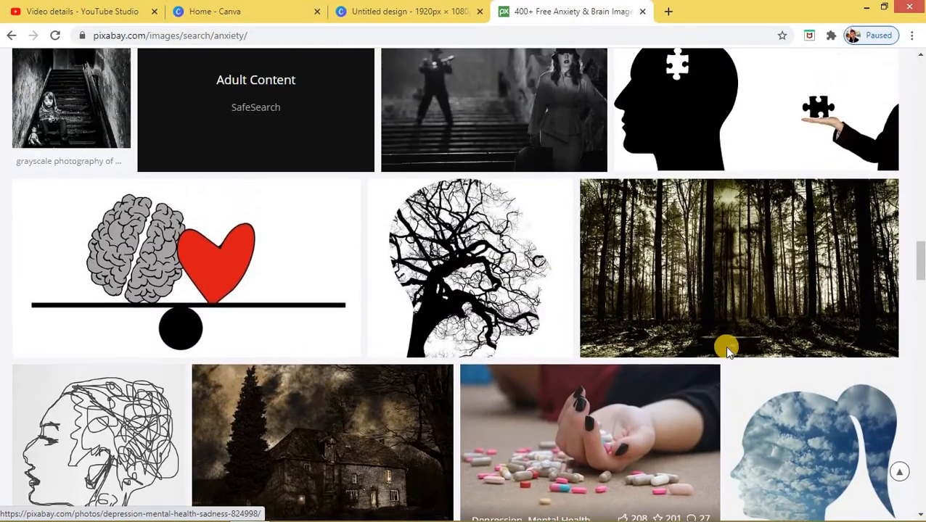
scroll(694, 344, up, 2)
scroll(692, 345, up, 7)
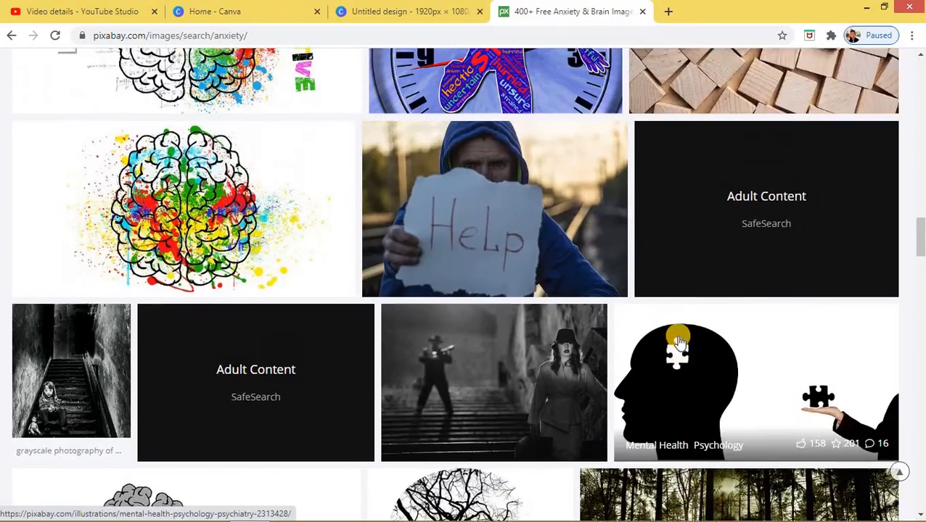
scroll(674, 341, up, 6)
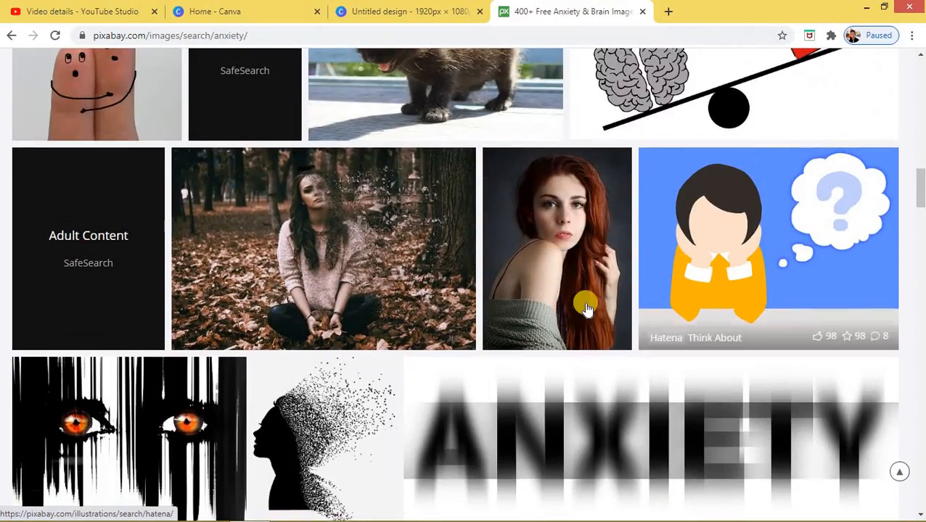
scroll(578, 312, up, 5)
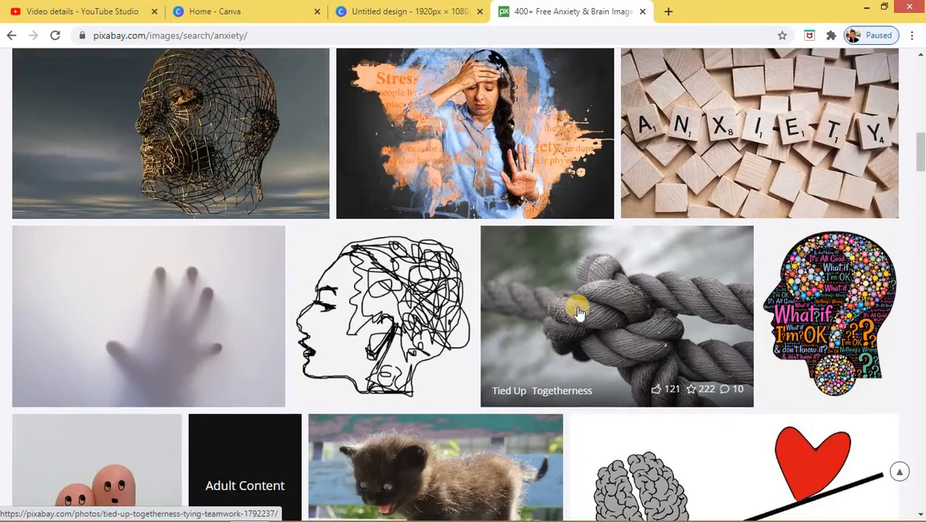
scroll(537, 362, up, 2)
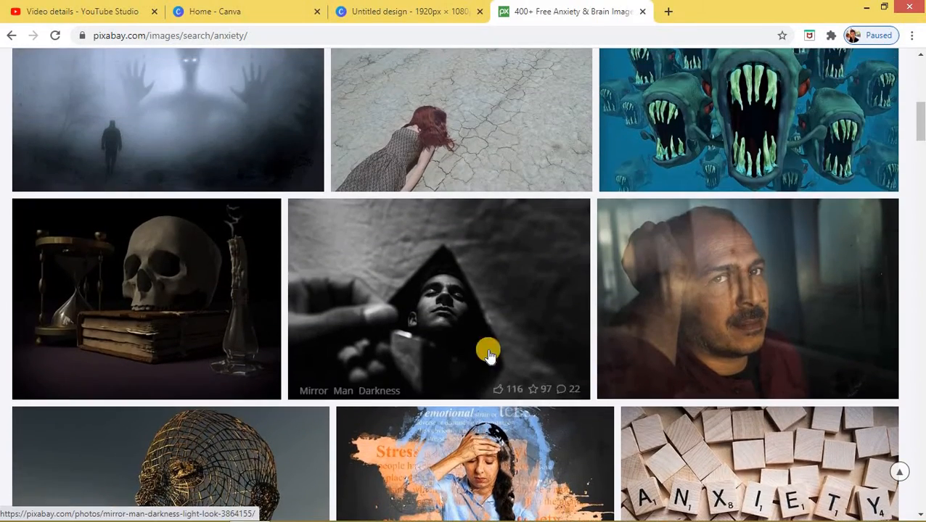
scroll(436, 331, up, 2)
scroll(444, 331, up, 5)
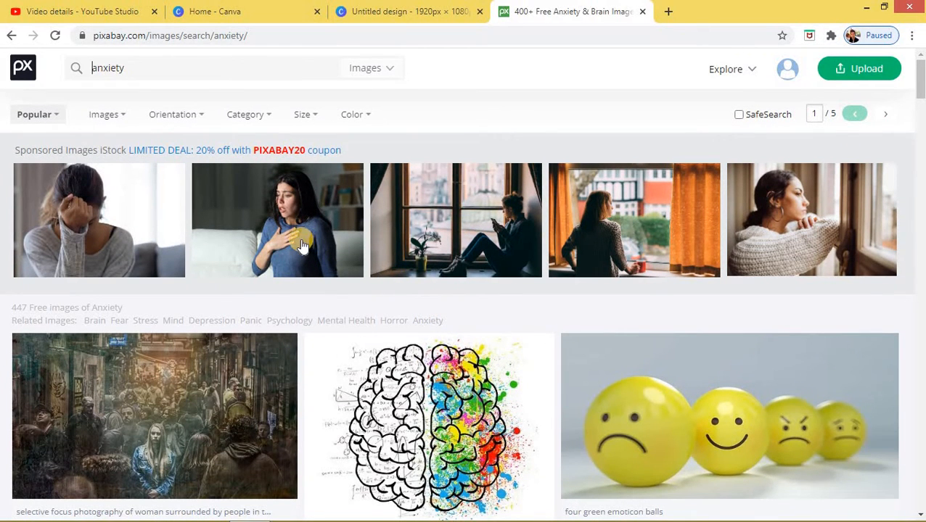
click(115, 232)
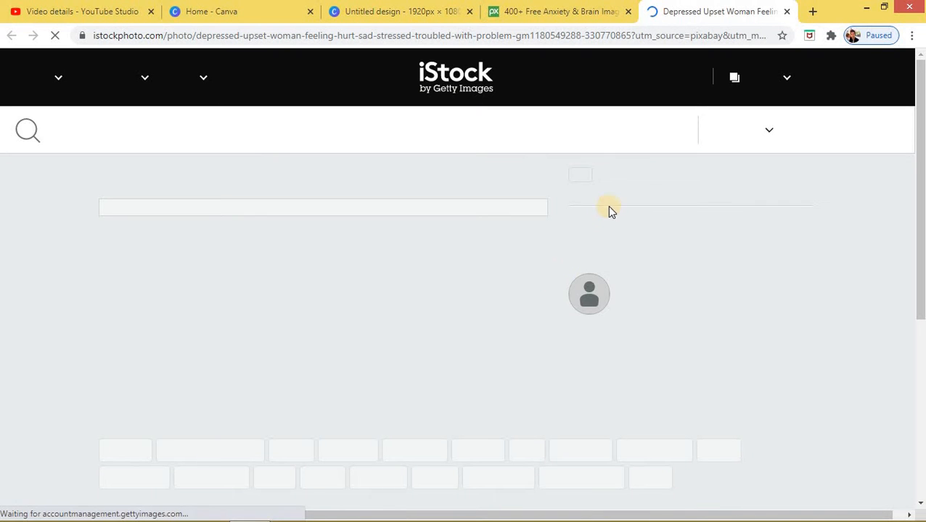
click(572, 16)
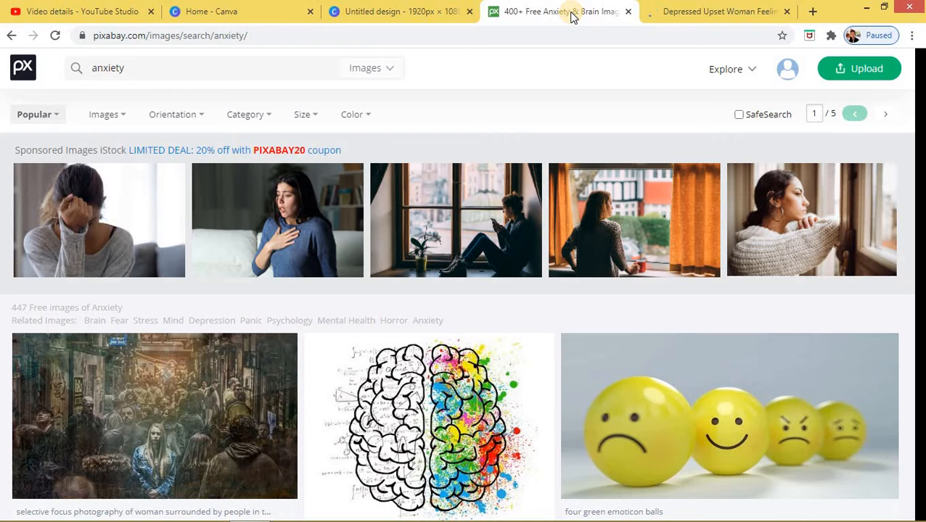
click(788, 12)
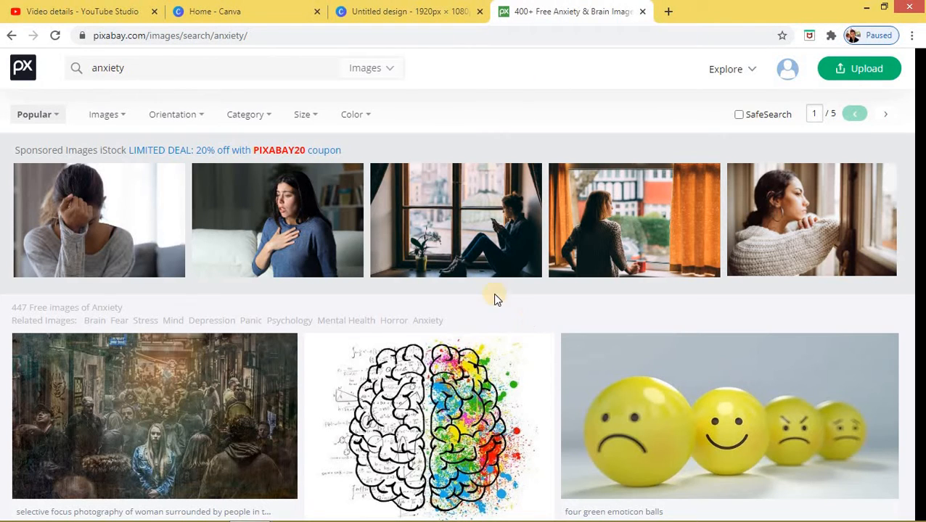
Step: Search the Pixabay images for "meditation" instead
double_click(75, 71)
text(meditation)
key(Return)
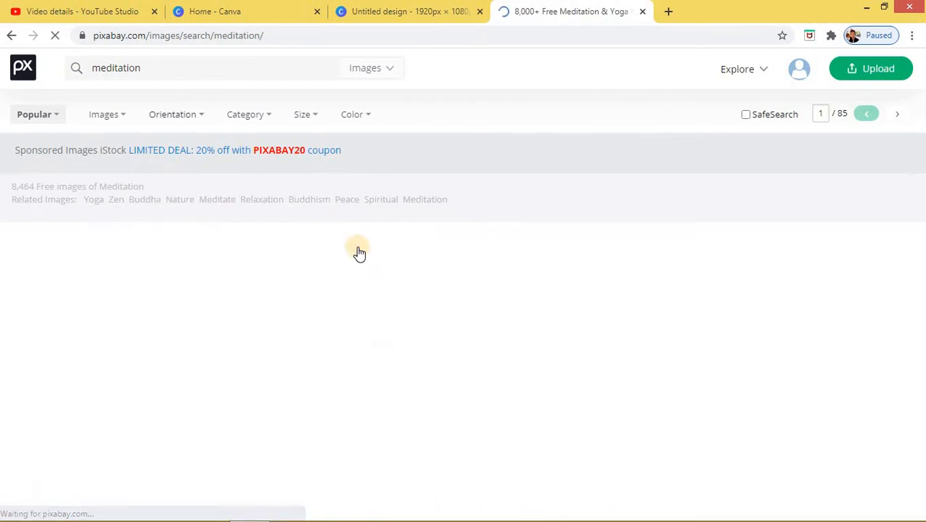
Step: Look through the meditation image results for a free photo of someone meditating, leaving the sponsored iStock photos aside
scroll(483, 310, down, 3)
scroll(500, 310, up, 3)
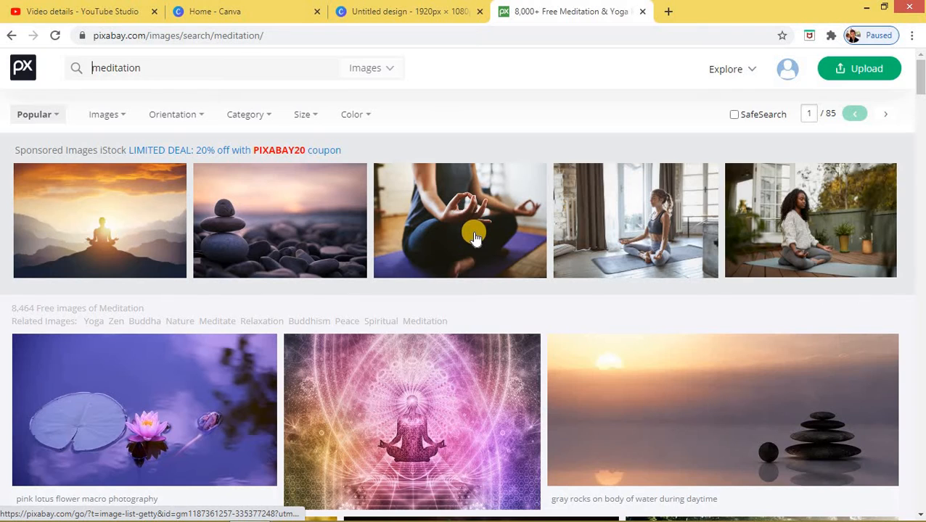
scroll(475, 233, down, 3)
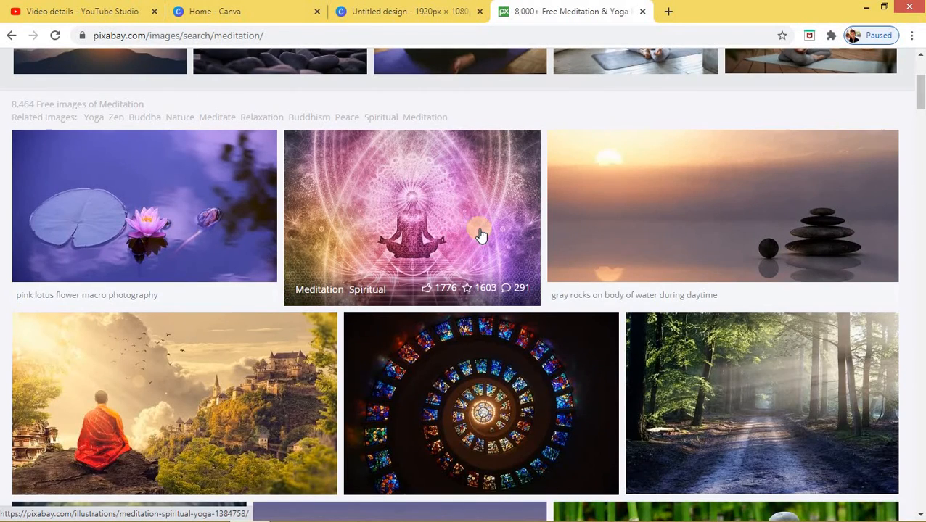
scroll(480, 235, up, 3)
click(461, 229)
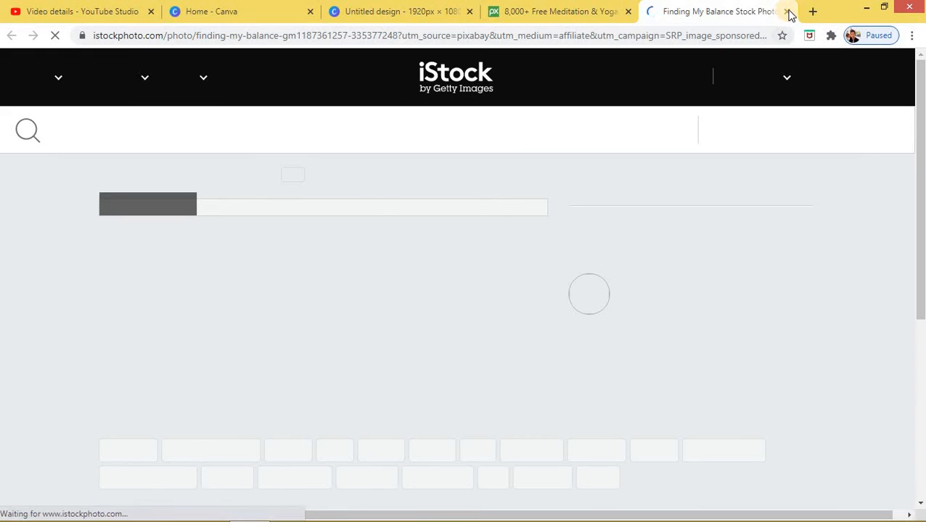
click(788, 12)
scroll(460, 302, down, 1)
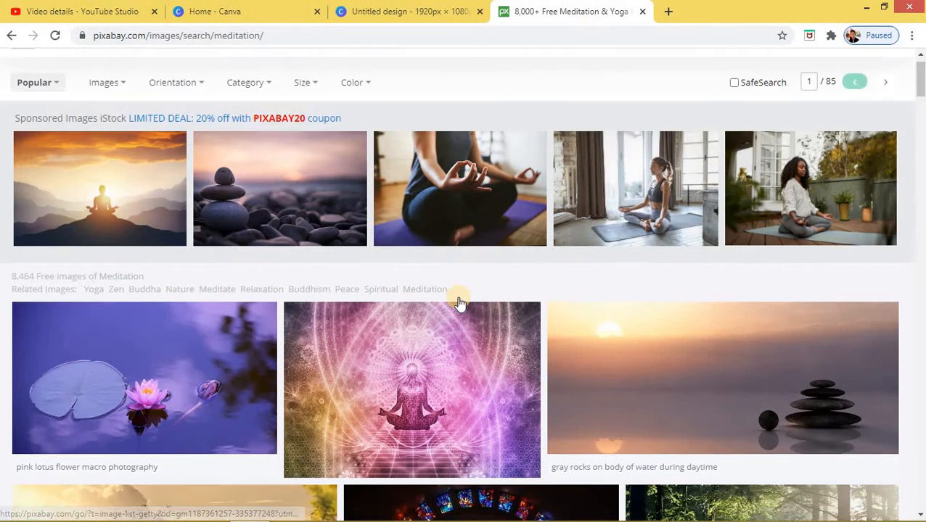
scroll(459, 303, down, 8)
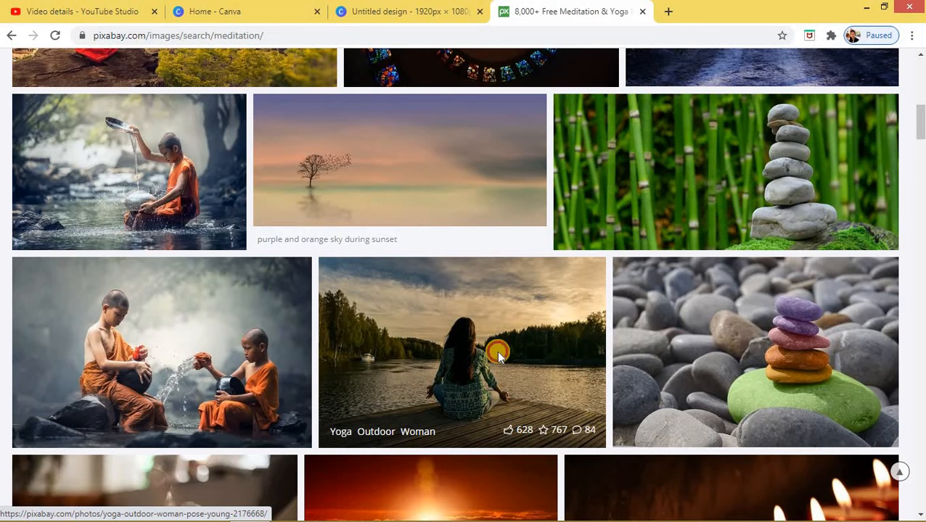
Step: Open the photo of the woman meditating on a lakeside dock and download it as a 6000×4000 JPG
click(497, 357)
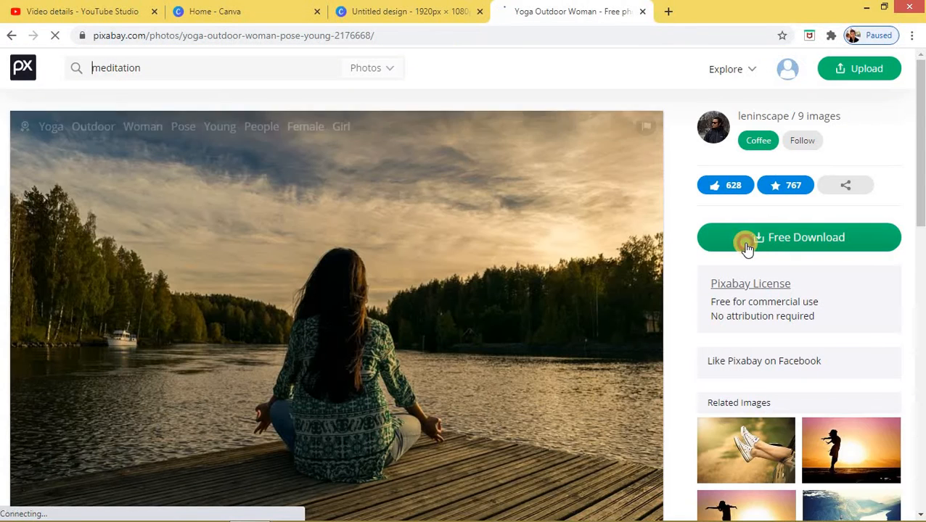
click(743, 242)
click(717, 336)
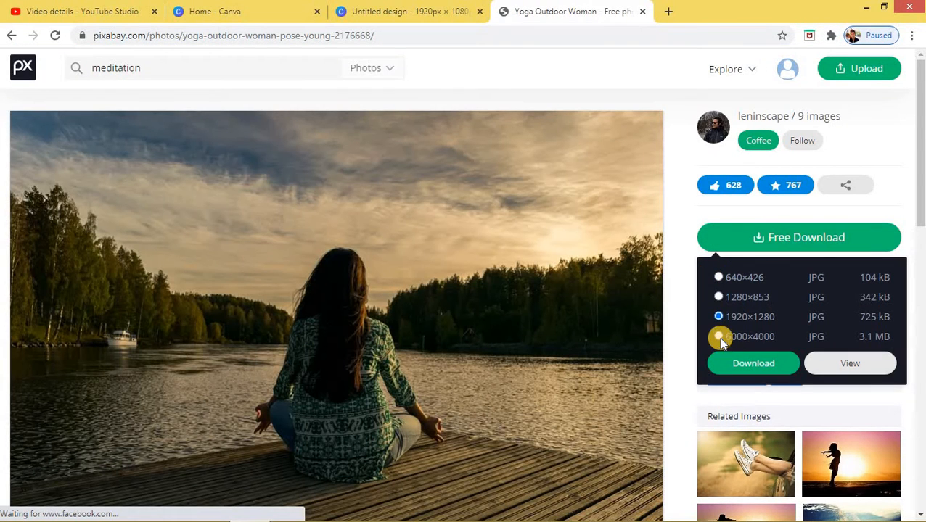
click(749, 363)
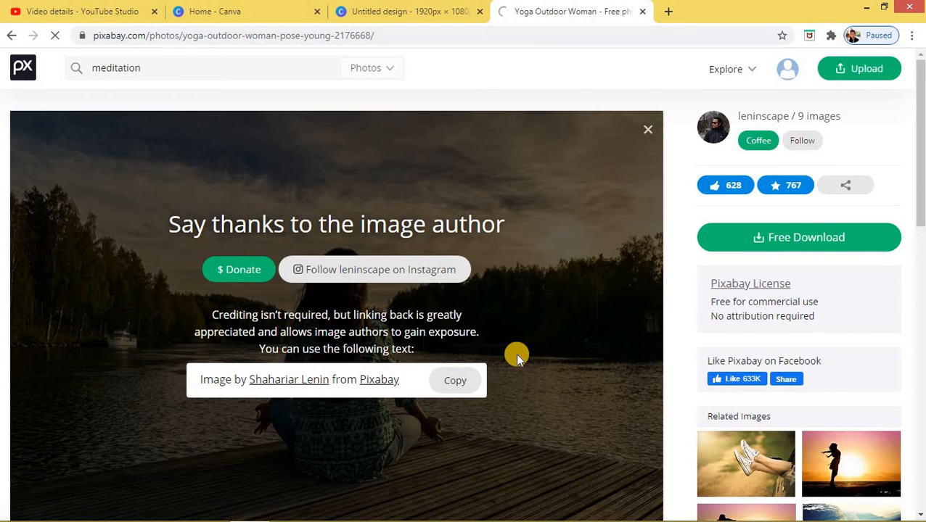
scroll(560, 329, down, 3)
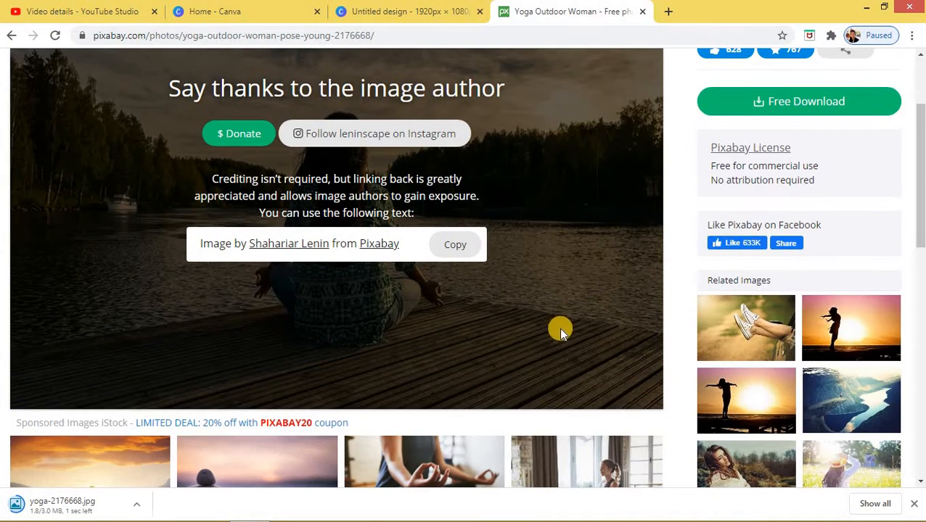
Step: Close the Pixabay page, return to the Canva design and upload the downloaded yoga-2176668 photo
scroll(553, 310, up, 3)
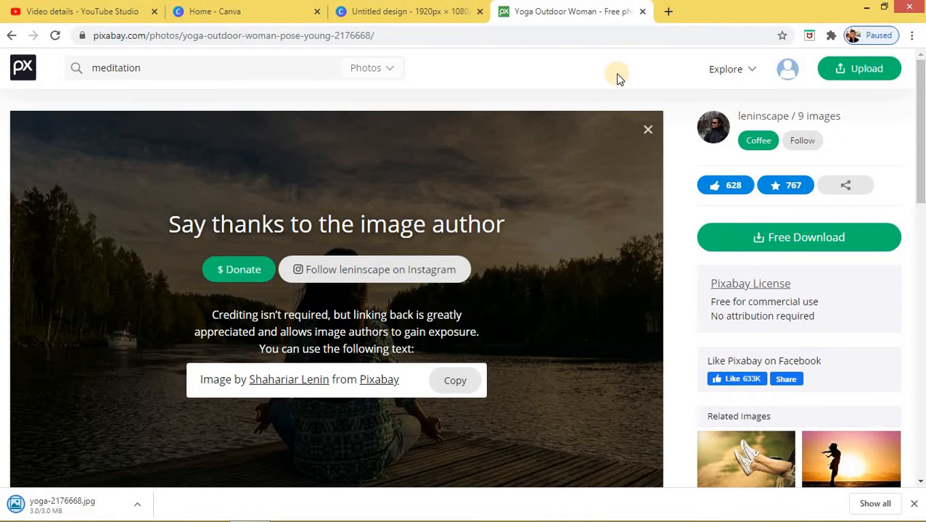
click(641, 11)
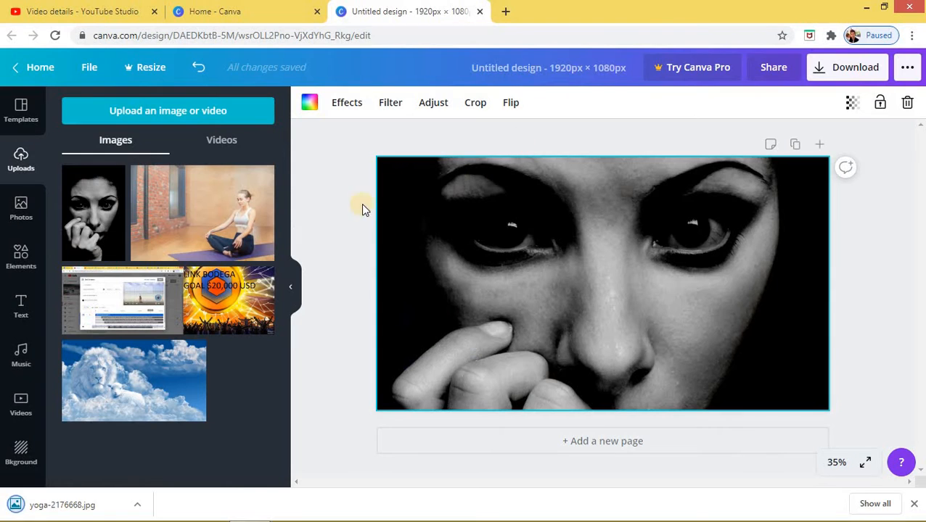
click(225, 112)
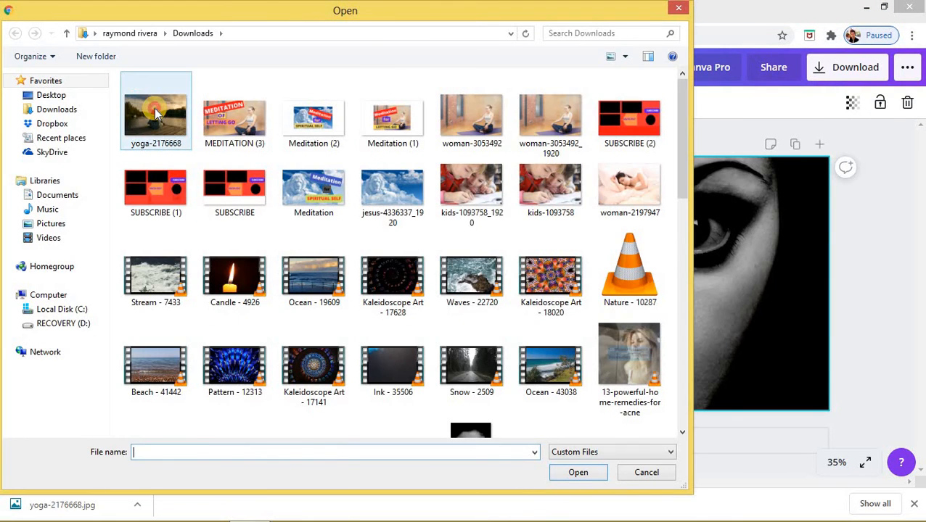
click(154, 108)
key(Return)
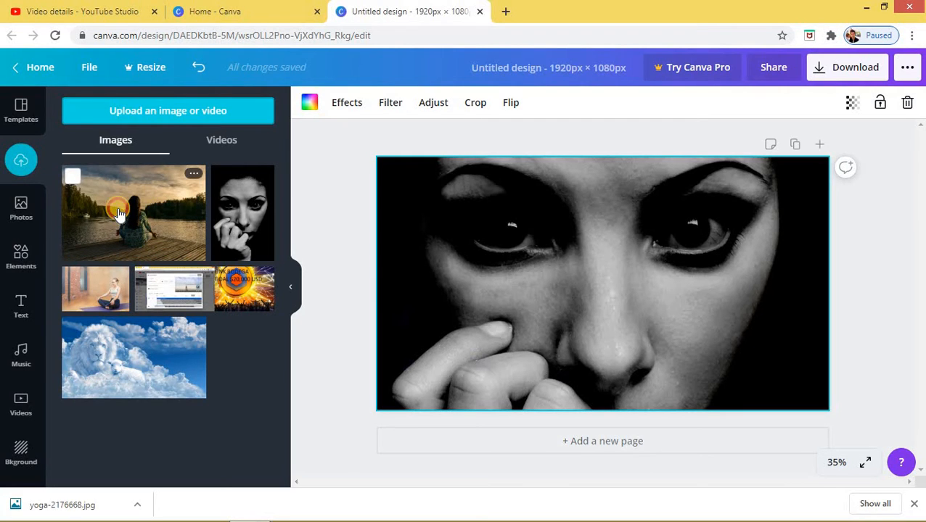
Step: Place the uploaded lakeside meditation photo on the page and delete the black-and-white portrait behind it
click(119, 213)
click(395, 253)
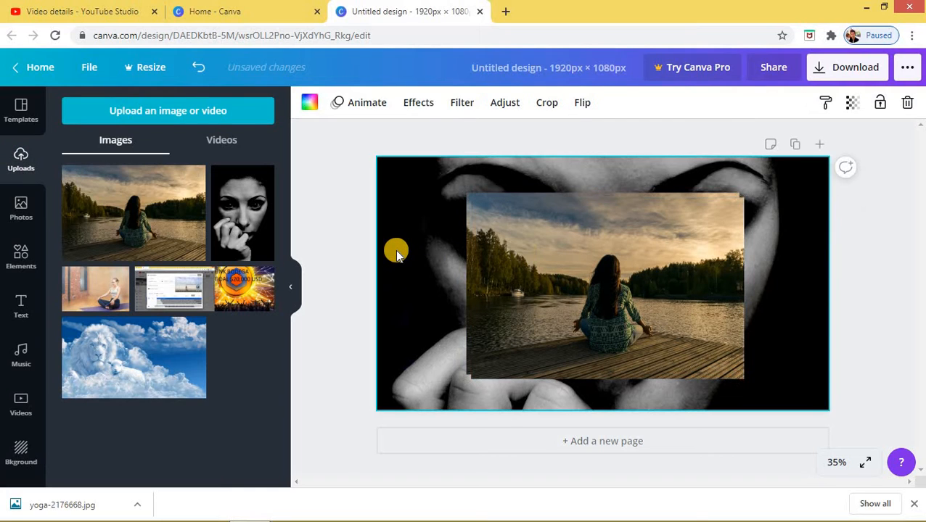
key(Delete)
drag(530, 251, 517, 300)
key(Delete)
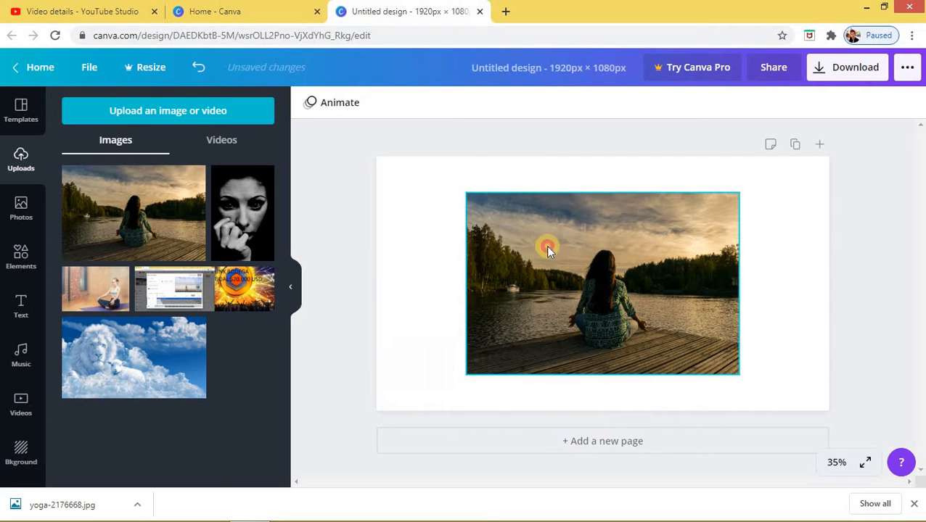
Step: Stretch the lakeside meditation photo to all four page edges so it fills the whole thumbnail
click(545, 247)
drag(463, 197, 383, 240)
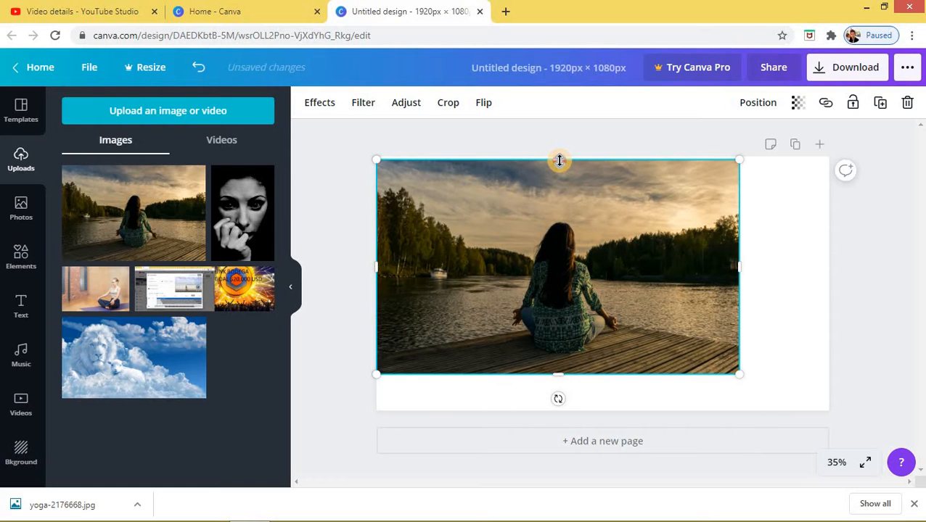
drag(558, 160, 558, 157)
drag(738, 264, 828, 282)
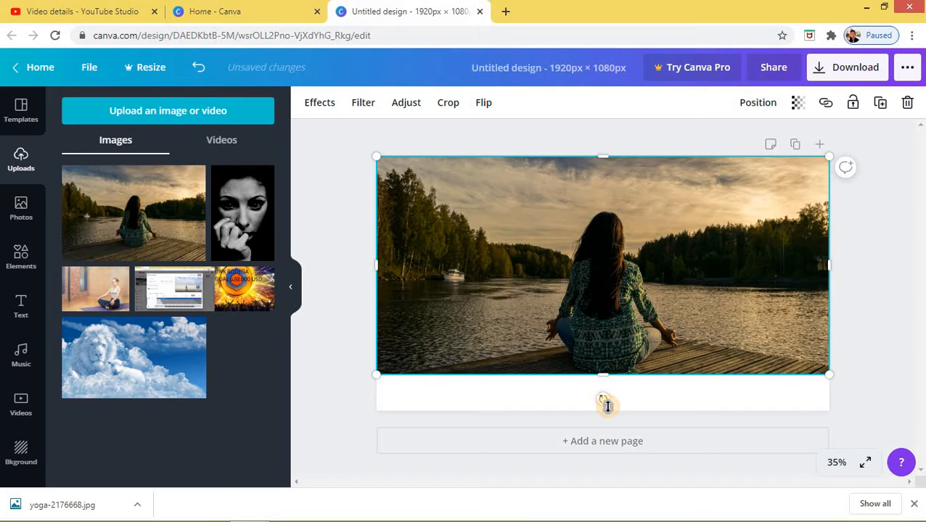
mouse_move(607, 406)
mouse_down()
mouse_move(612, 415)
mouse_move(616, 401)
mouse_move(616, 410)
mouse_up()
click(857, 302)
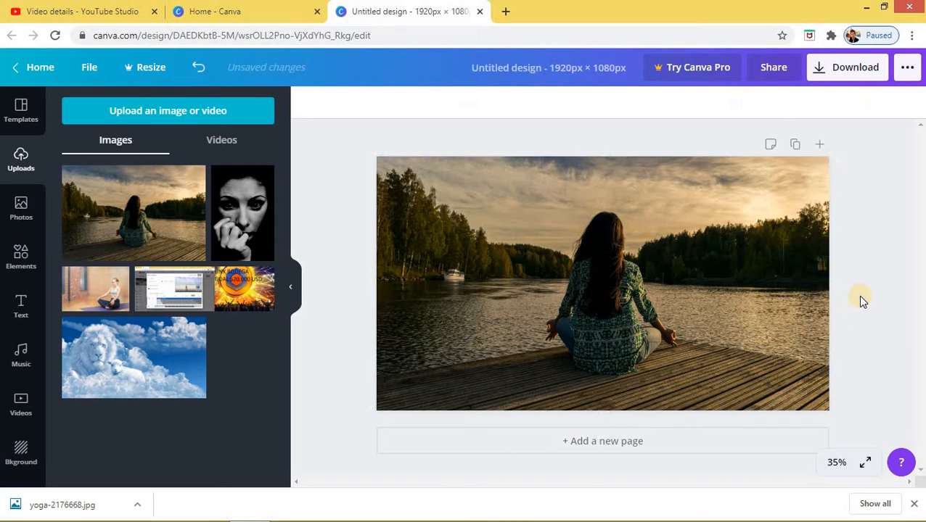
Step: Add a heading over the photo that reads "MEDITATION" in capitals
click(19, 303)
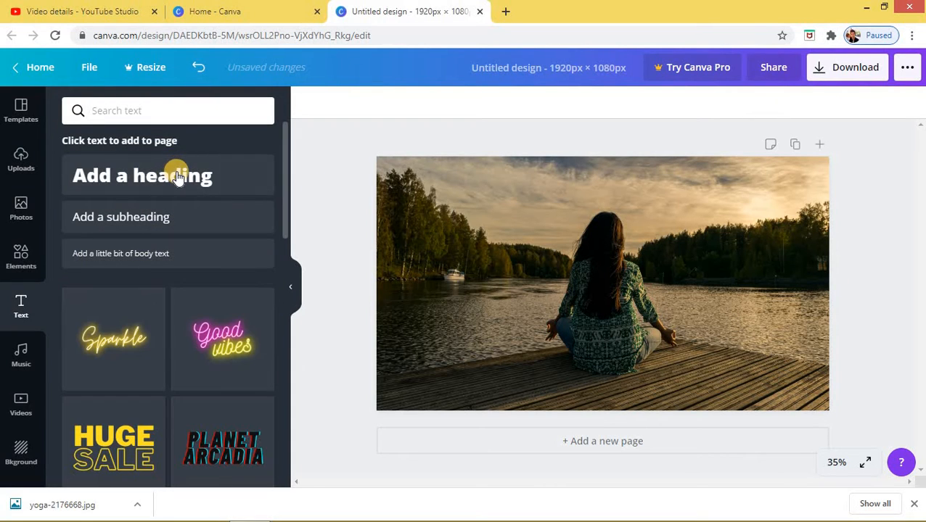
click(178, 178)
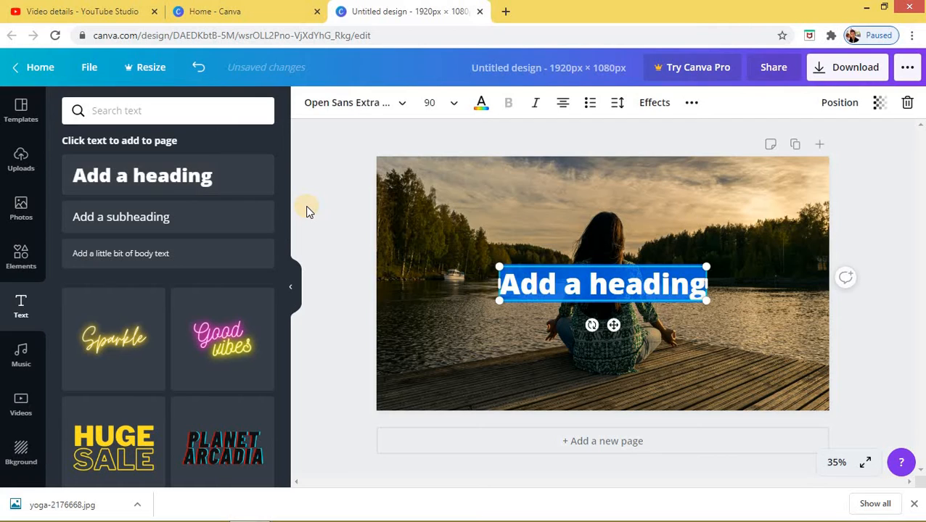
text(me)
key(BackSpace)
key(BackSpace)
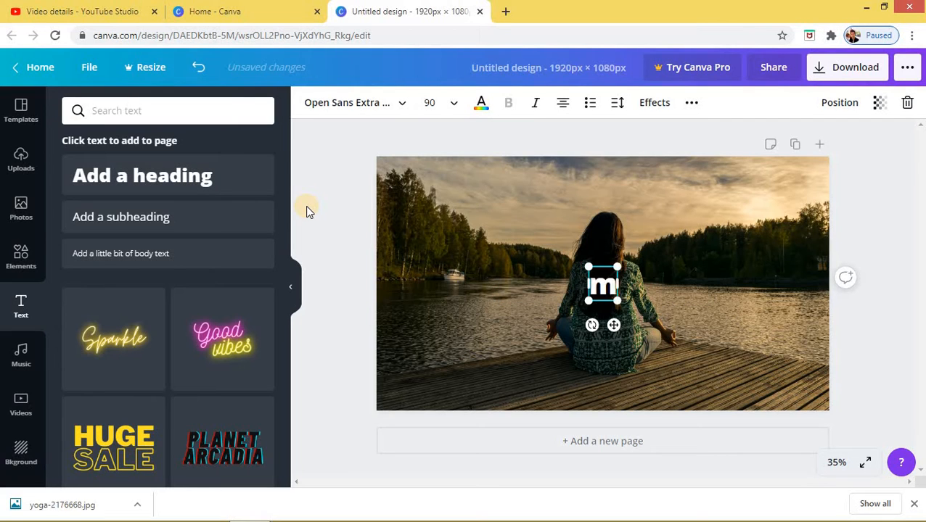
text(MED)
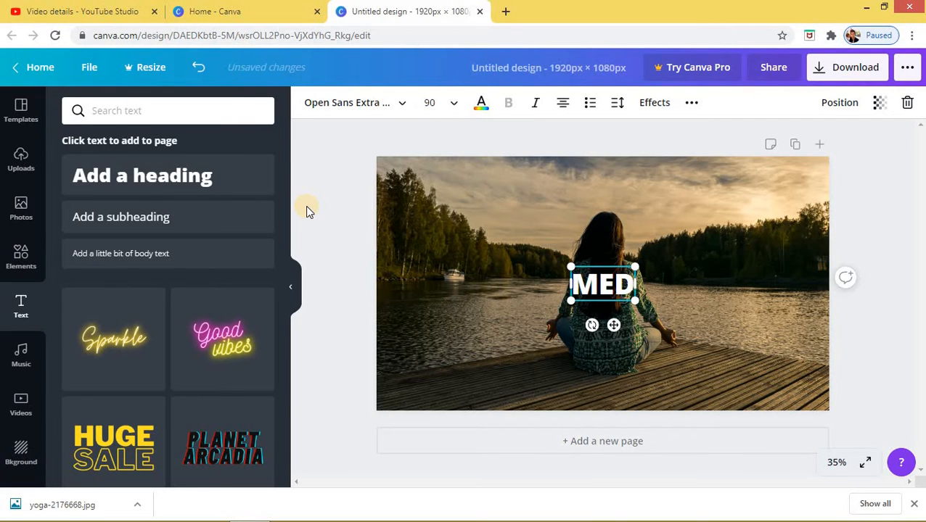
text(ITATION)
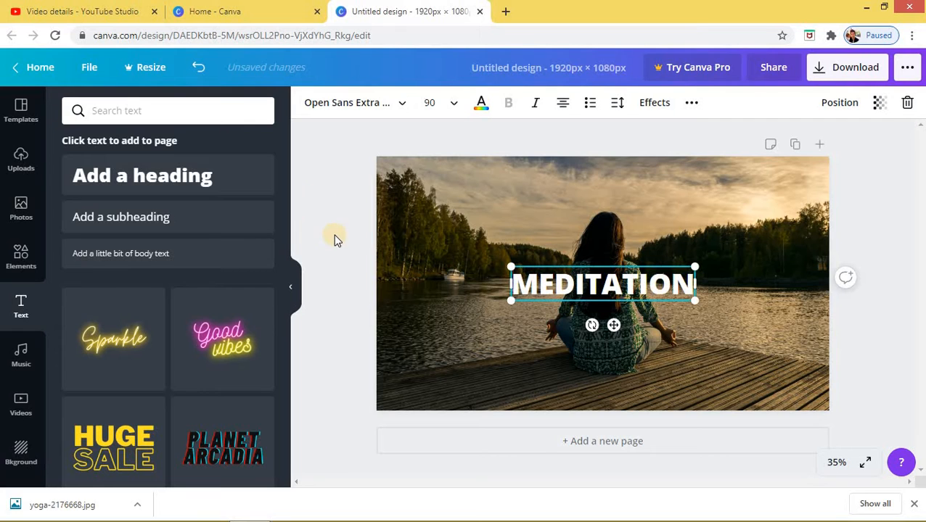
click(450, 320)
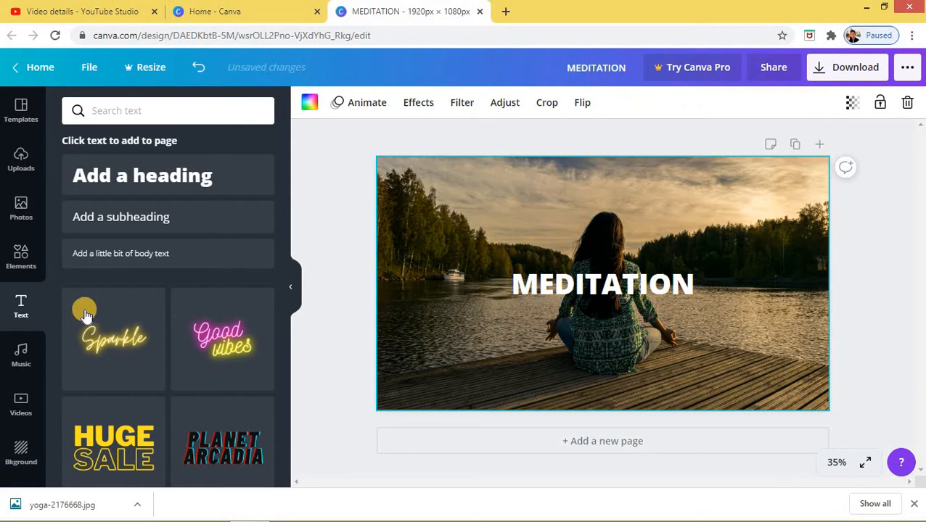
Step: Add a square shape behind the MEDITATION heading and resize it into a bar slightly wider than the text
click(22, 260)
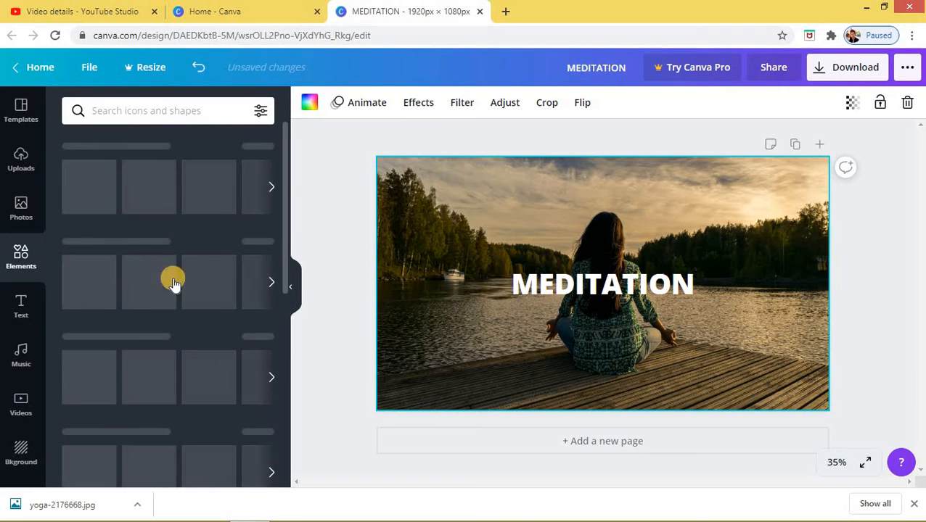
drag(78, 196, 564, 289)
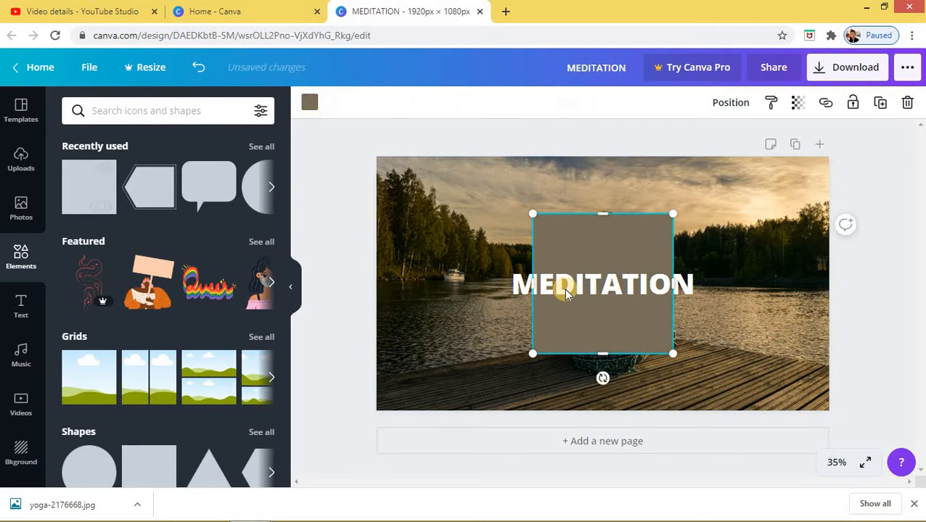
drag(533, 320, 502, 320)
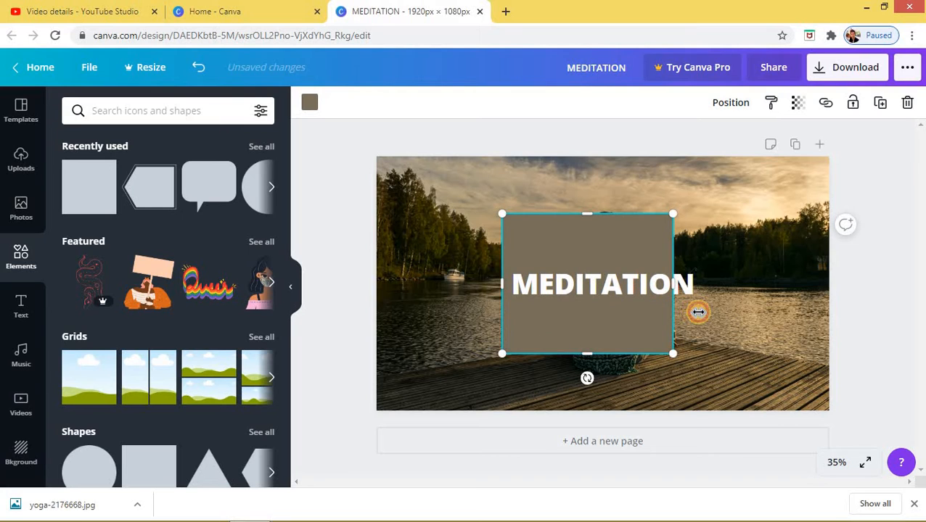
drag(697, 312, 700, 315)
drag(605, 353, 609, 298)
drag(604, 212, 605, 268)
drag(605, 310, 788, 325)
click(705, 280)
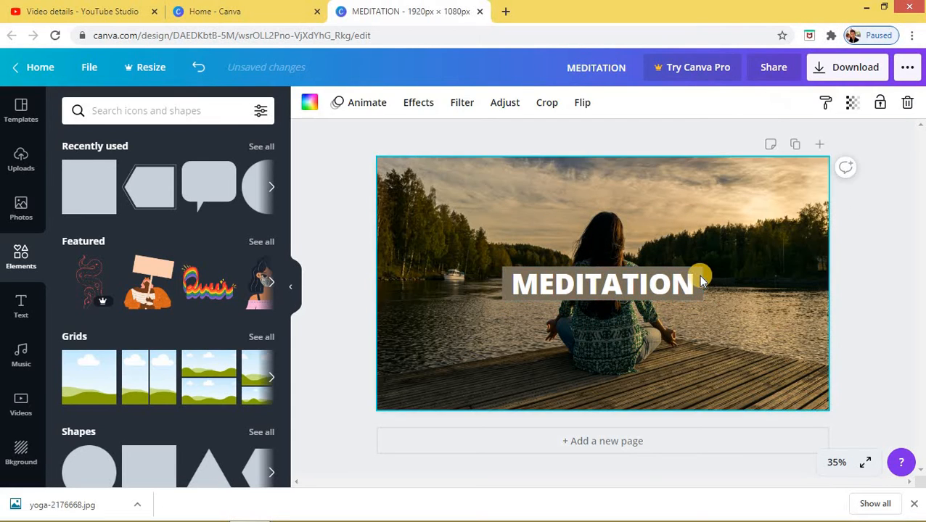
Step: Change the MEDITATION heading's text color to red
click(650, 285)
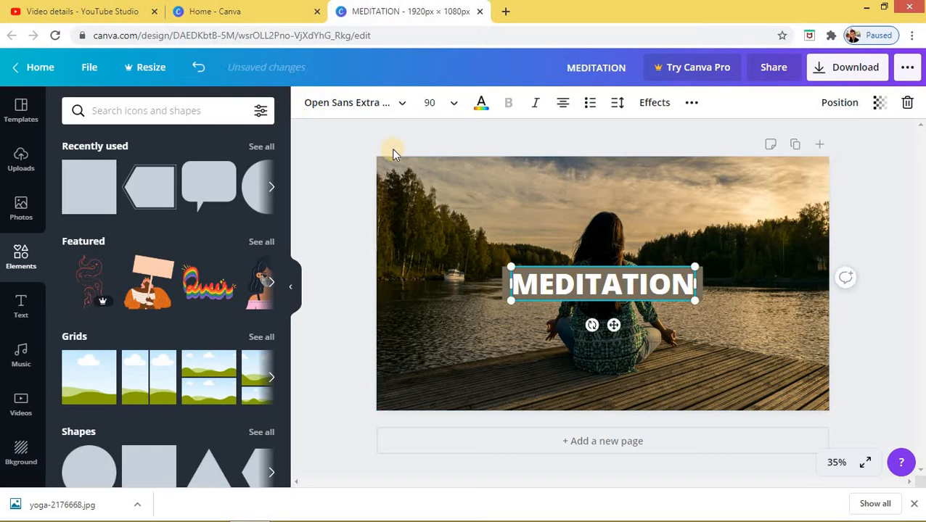
click(481, 105)
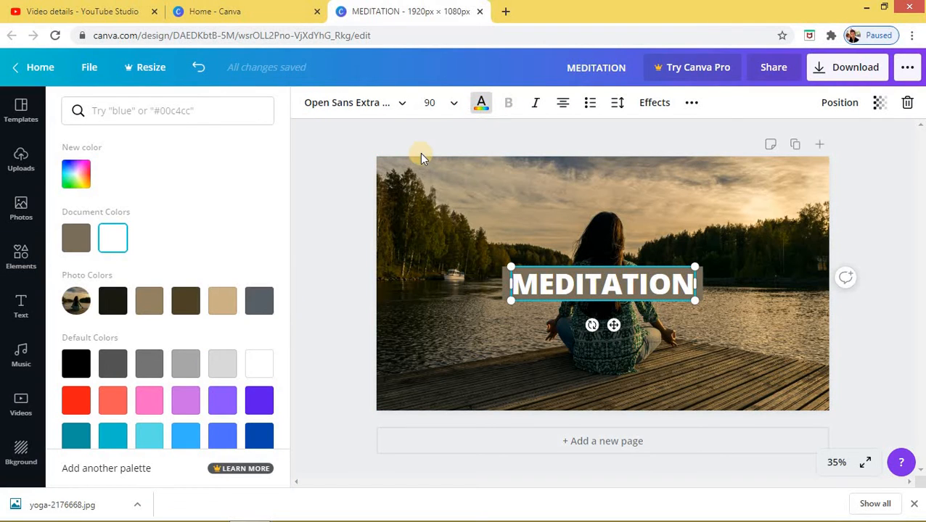
click(81, 399)
click(516, 353)
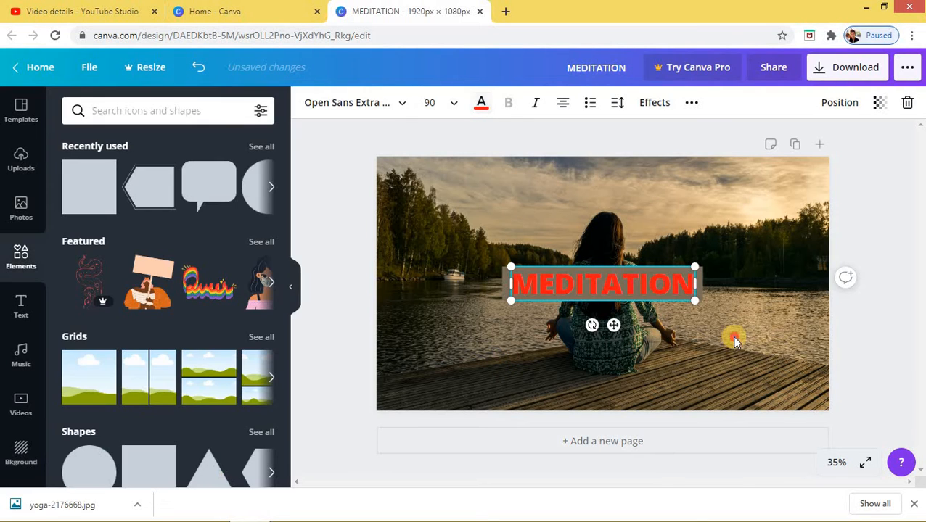
Step: Change the bar behind the MEDITATION heading to white
click(700, 278)
click(698, 277)
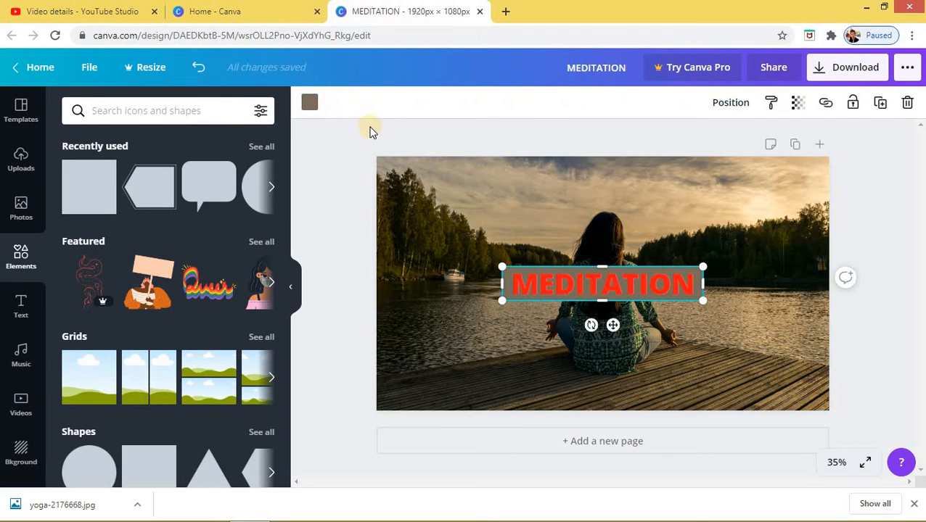
click(310, 103)
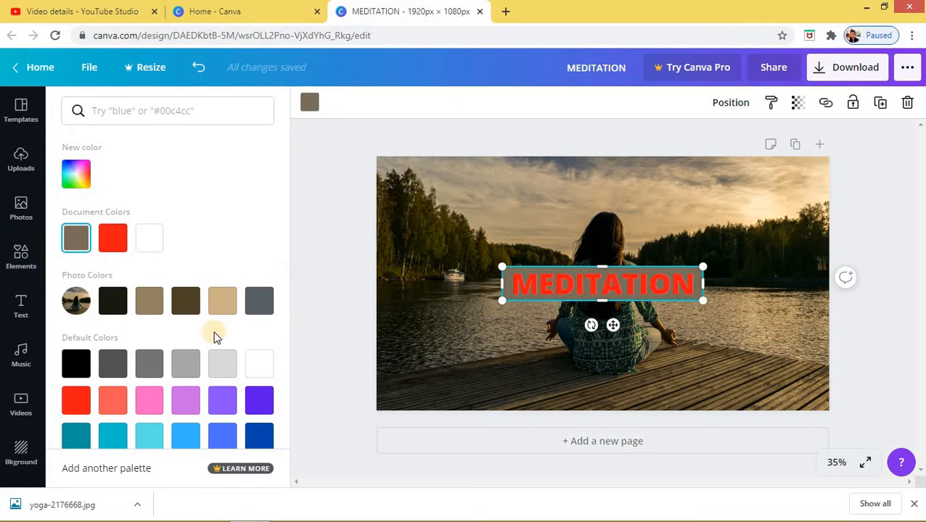
click(256, 372)
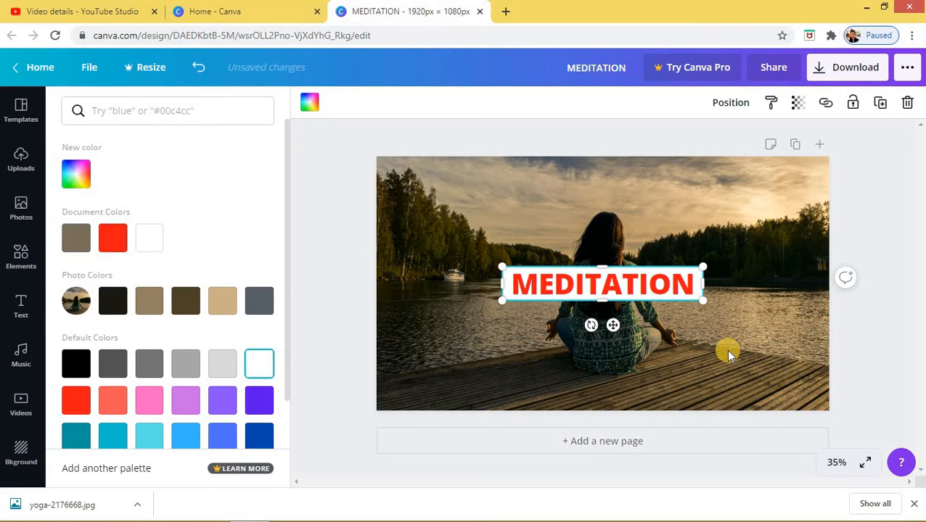
click(735, 333)
click(750, 296)
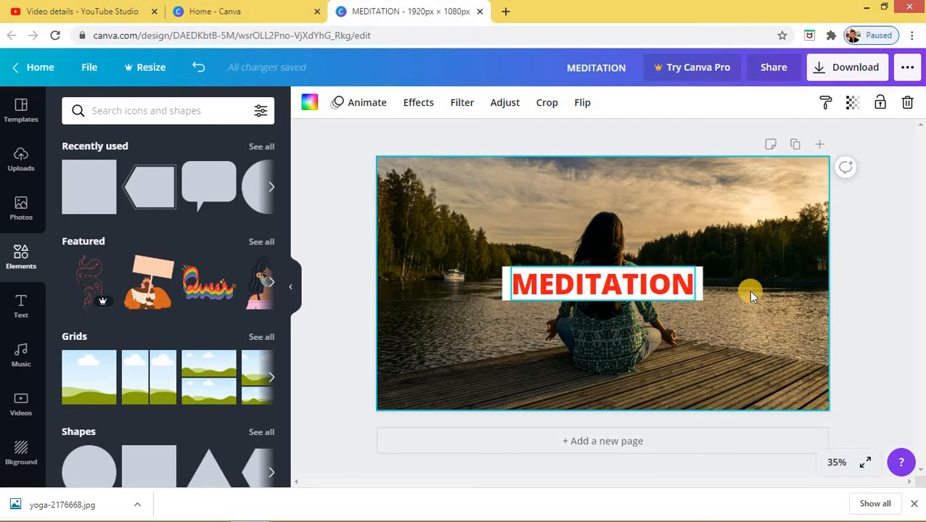
click(743, 289)
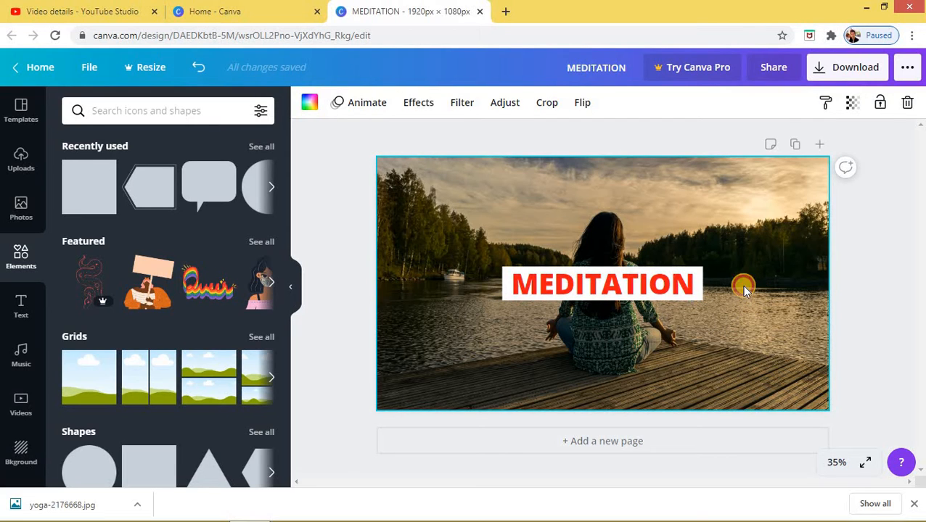
Step: Select the MEDITATION heading together with its white bar and group them
click(699, 268)
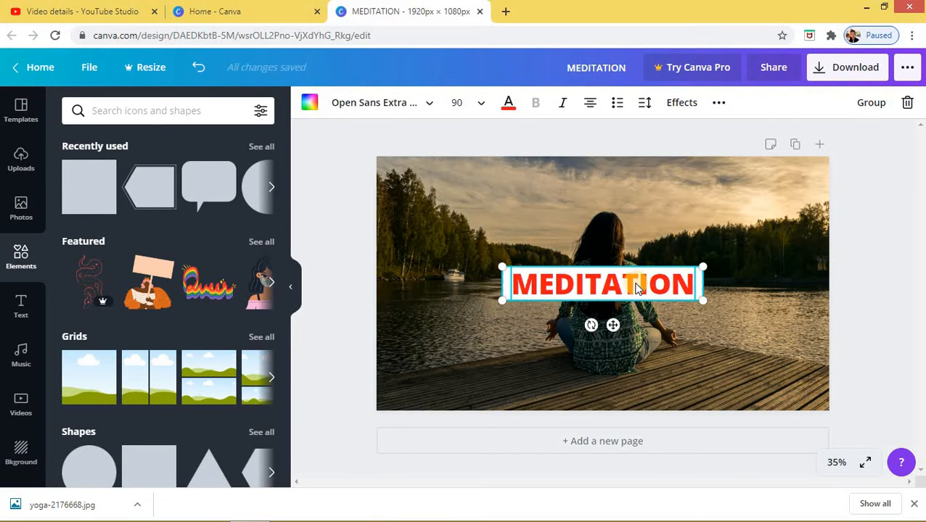
right_click(534, 284)
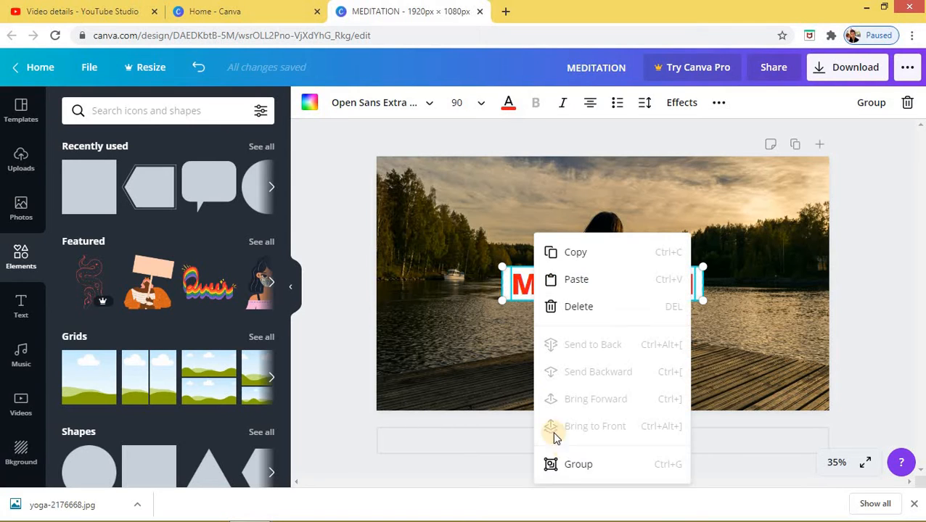
click(577, 464)
click(714, 351)
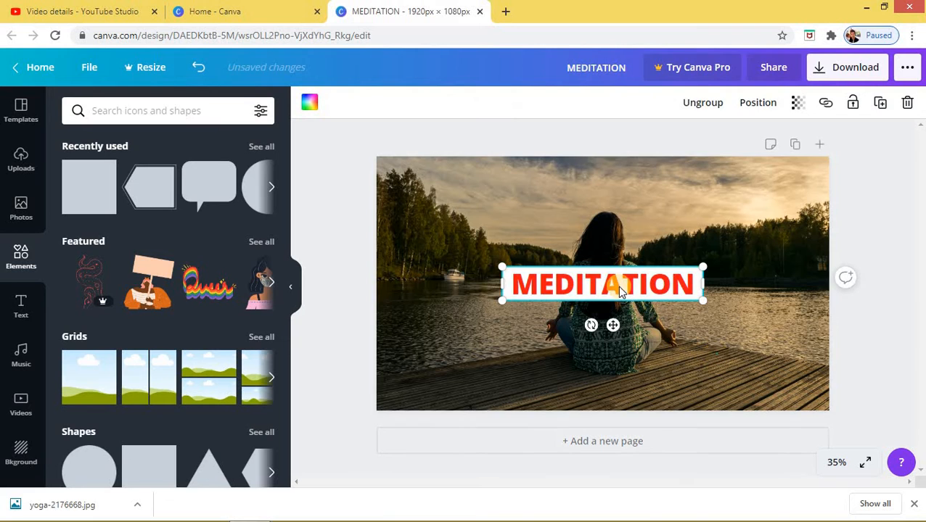
Step: Move the grouped MEDITATION banner to the upper-left area of the thumbnail
click(609, 286)
drag(495, 227, 506, 202)
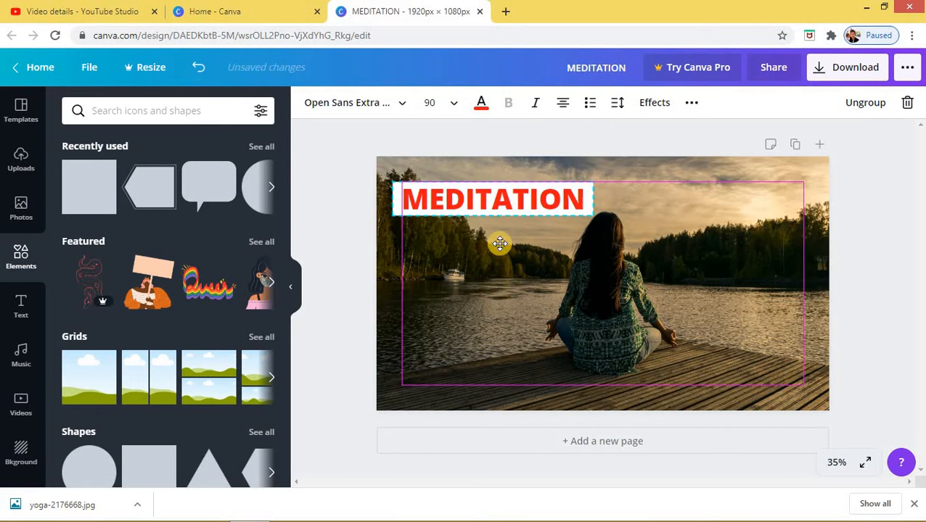
drag(499, 243, 499, 243)
click(496, 229)
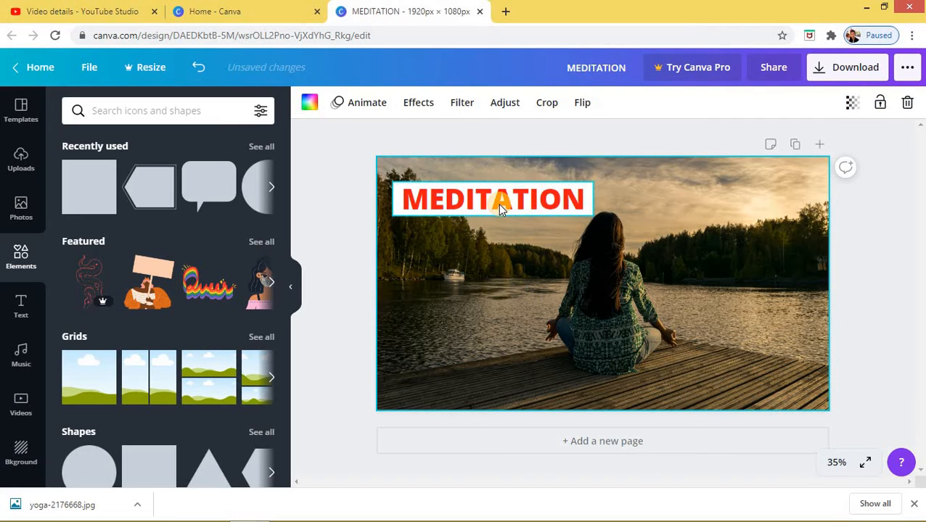
Step: Duplicate the MEDITATION banner and place the copy directly below the original, aligned with it
click(498, 202)
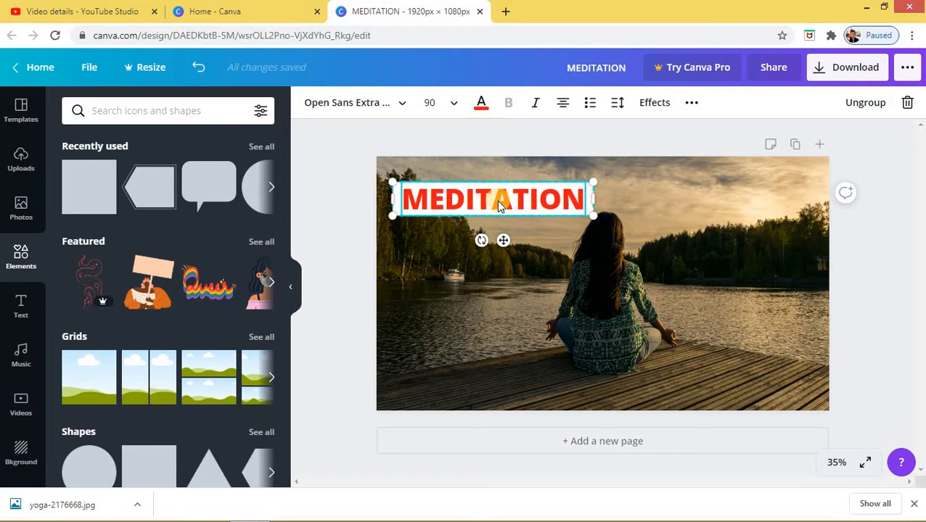
click(565, 261)
drag(520, 201, 511, 259)
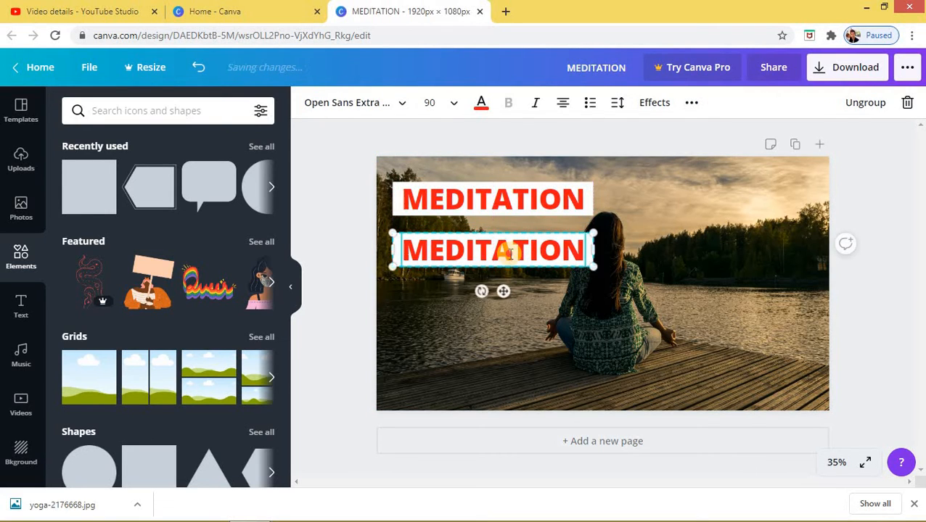
Step: Replace the text of the lower MEDITATION banner with FOR
double_click(510, 253)
click(502, 249)
click(498, 251)
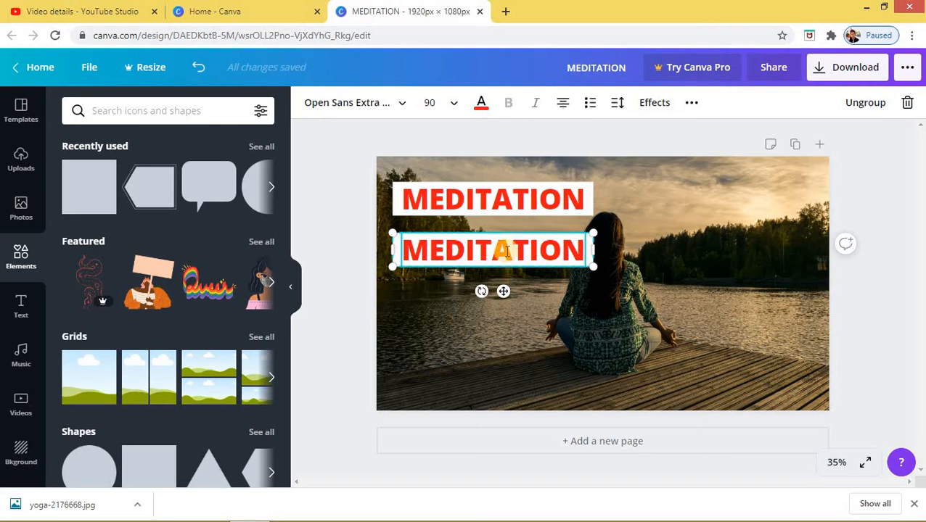
drag(577, 251, 408, 252)
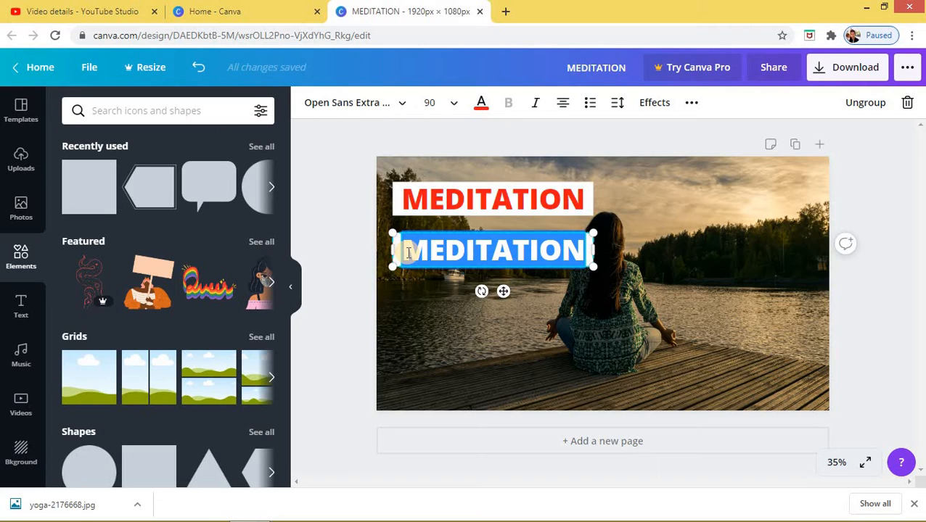
text(FOR)
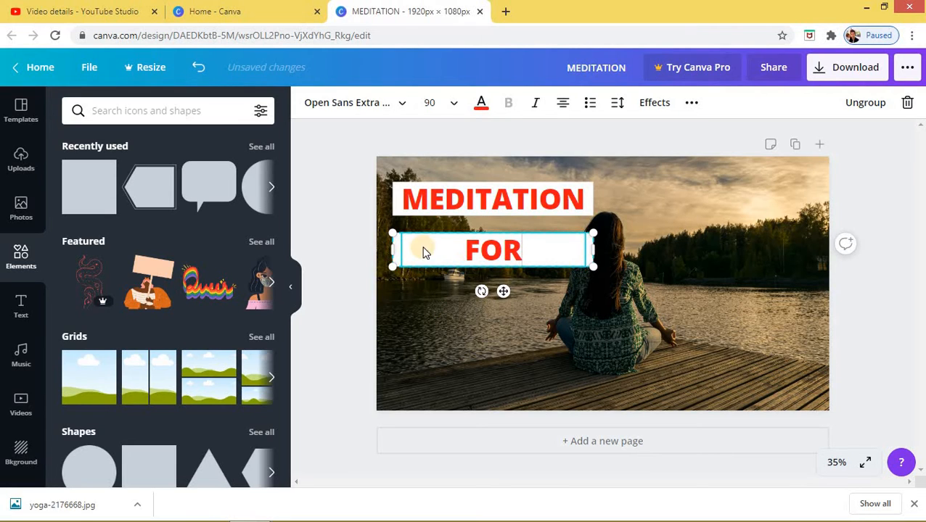
click(378, 246)
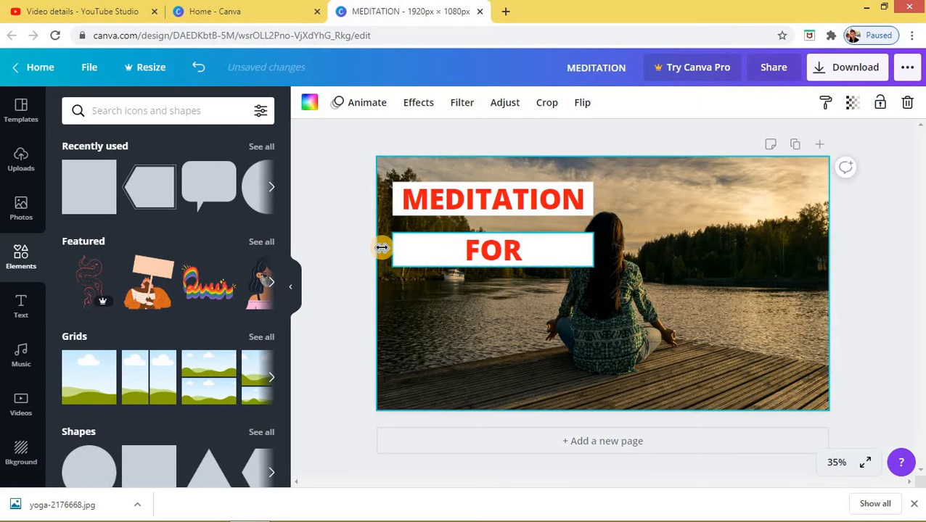
click(396, 250)
mouse_move(393, 250)
mouse_down()
mouse_move(482, 265)
mouse_move(393, 265)
mouse_up()
click(428, 254)
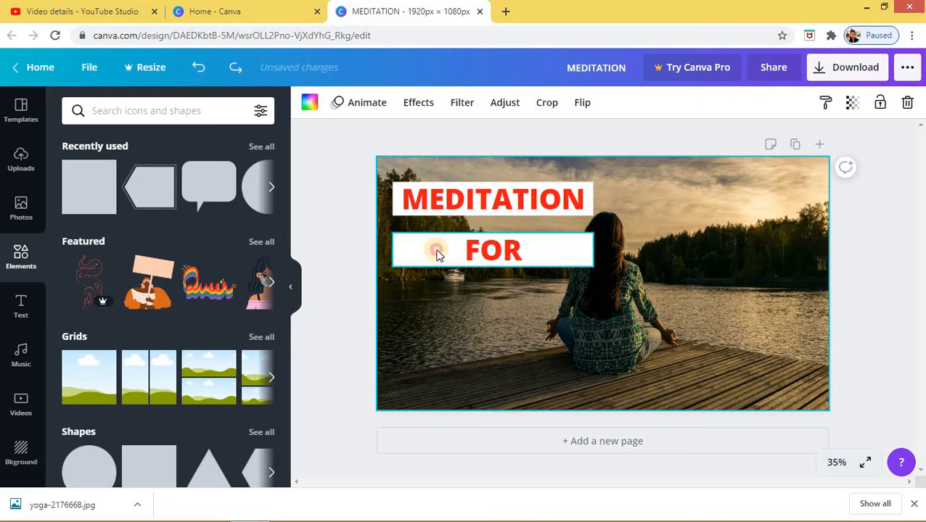
Step: Ungroup the FOR banner into its separate text box and white bar
click(434, 251)
right_click(434, 253)
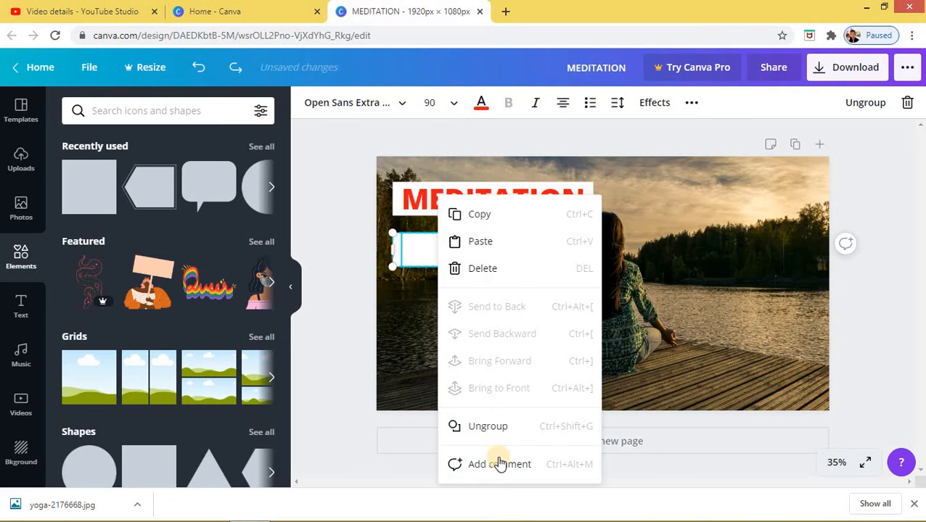
click(487, 426)
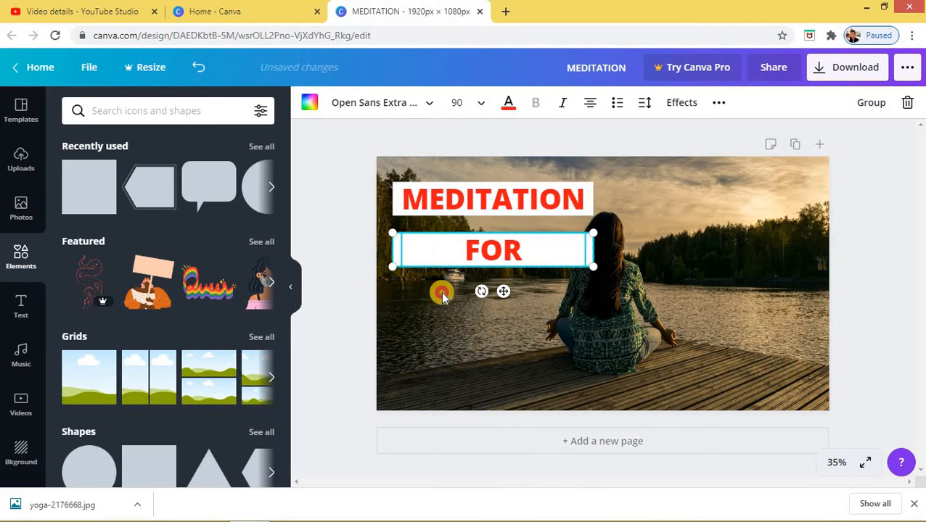
click(449, 244)
click(436, 251)
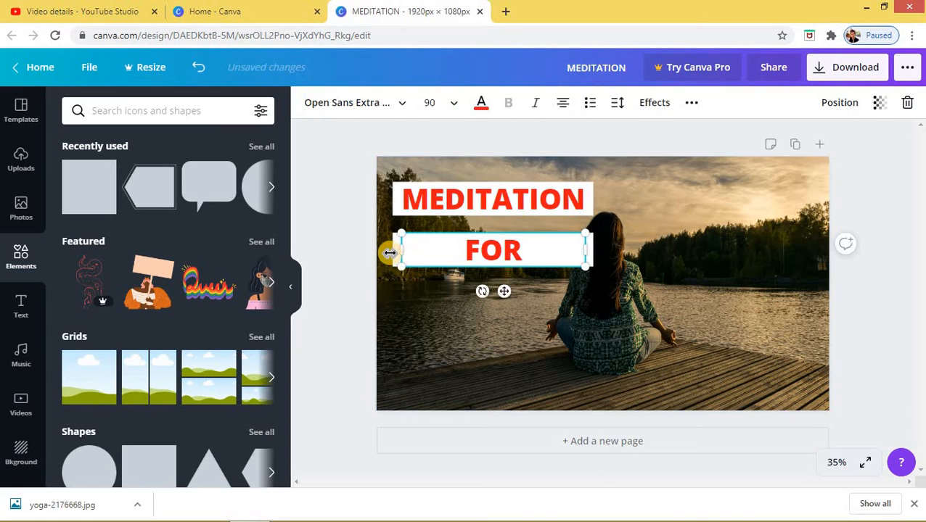
click(411, 312)
Step: Shorten both the FOR text box and its white bar from their left ends
click(426, 252)
drag(409, 251, 436, 253)
drag(436, 253, 474, 256)
click(405, 252)
Step: Trim the white bar's right end close to the word FOR and centre the text on the bar
click(595, 250)
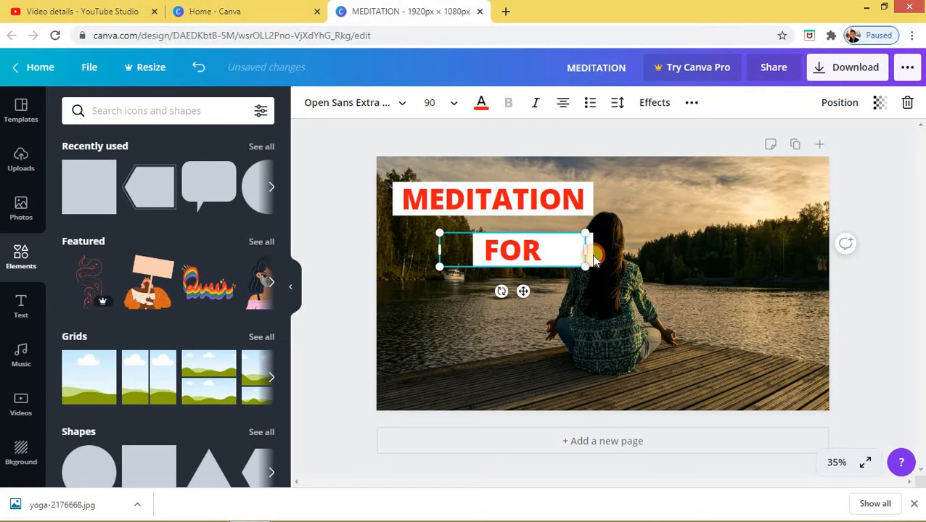
click(592, 251)
click(575, 248)
drag(557, 248, 510, 252)
click(514, 252)
click(543, 305)
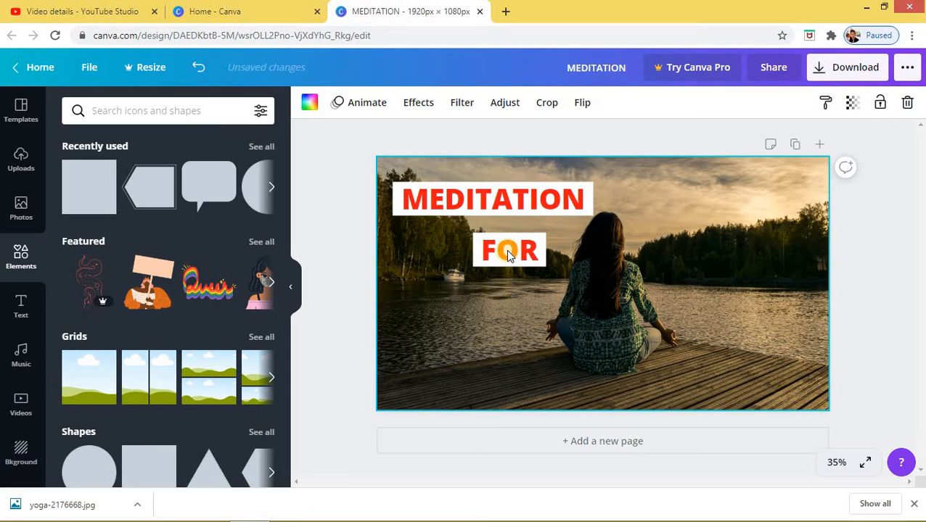
Step: Widen the FOR text box to about 704 px and move it back to the middle of its white bar
click(506, 249)
click(542, 239)
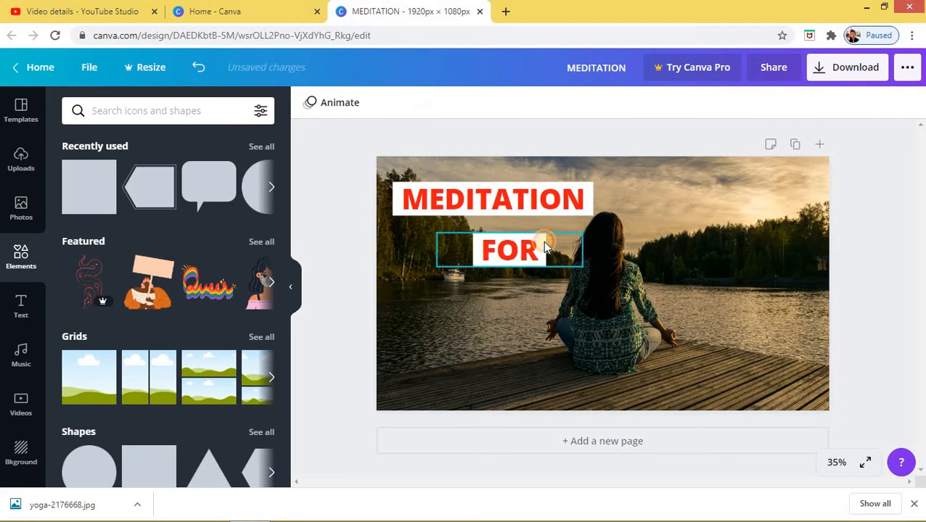
click(511, 249)
click(512, 296)
click(535, 259)
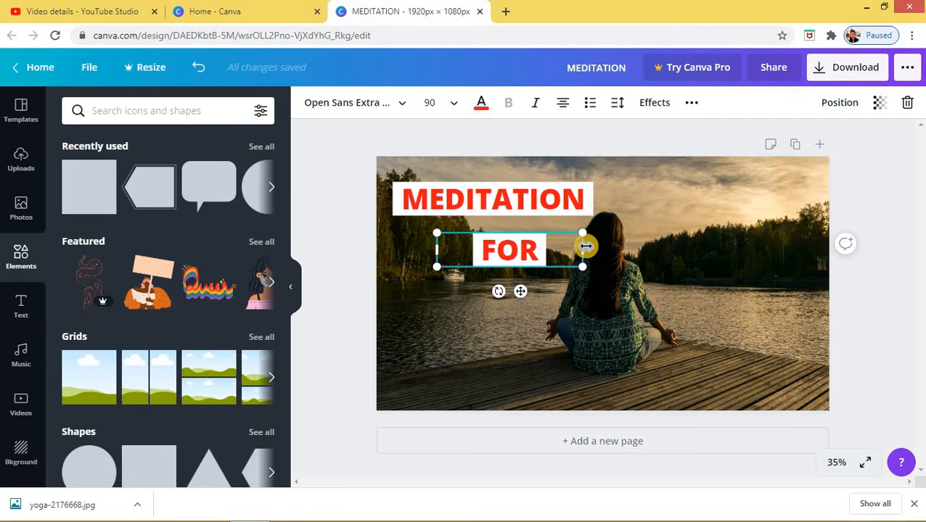
drag(582, 250, 604, 248)
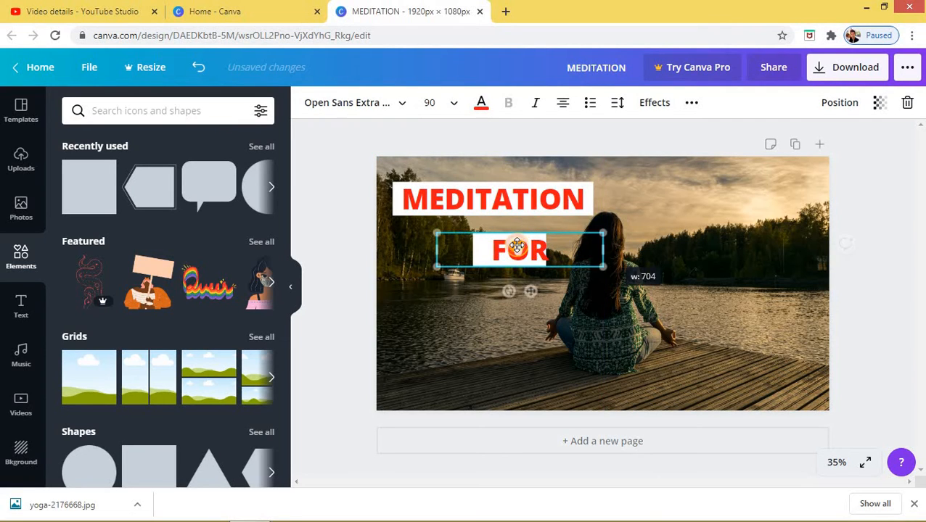
drag(520, 246, 508, 240)
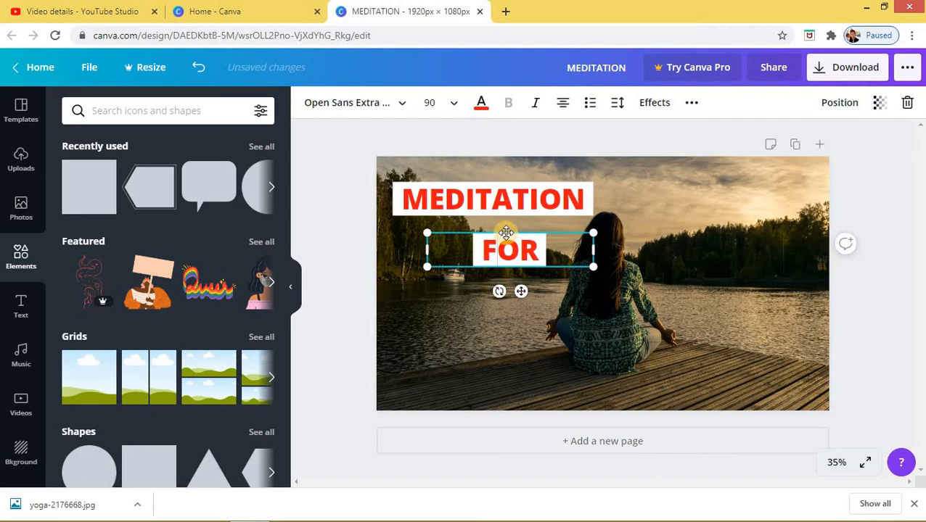
Step: Scale the FOR text down to size 74.8 and reposition it over its white bar
drag(435, 239, 447, 241)
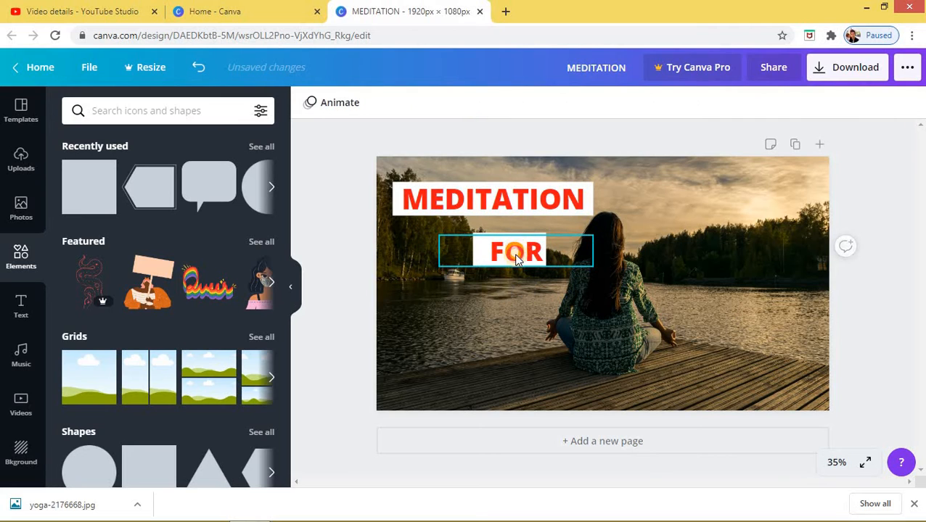
drag(520, 254, 510, 252)
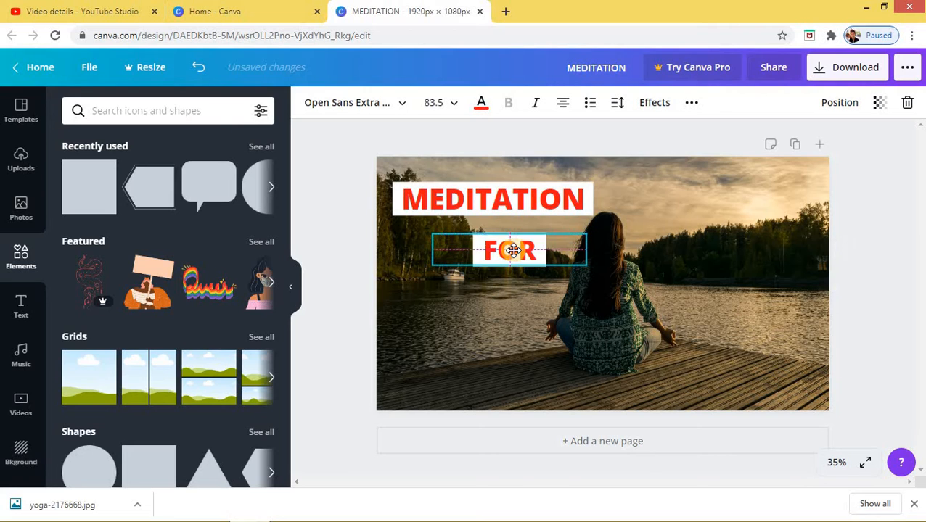
click(535, 232)
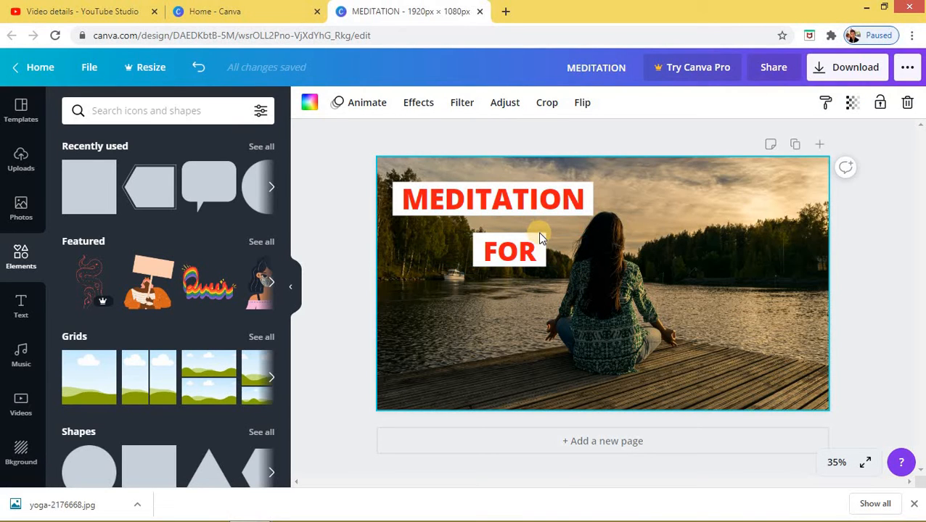
click(539, 234)
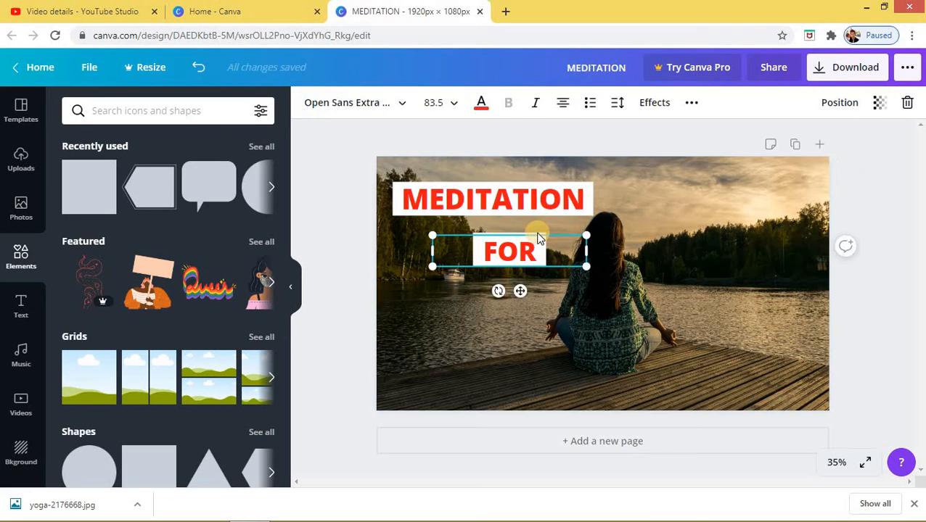
click(538, 232)
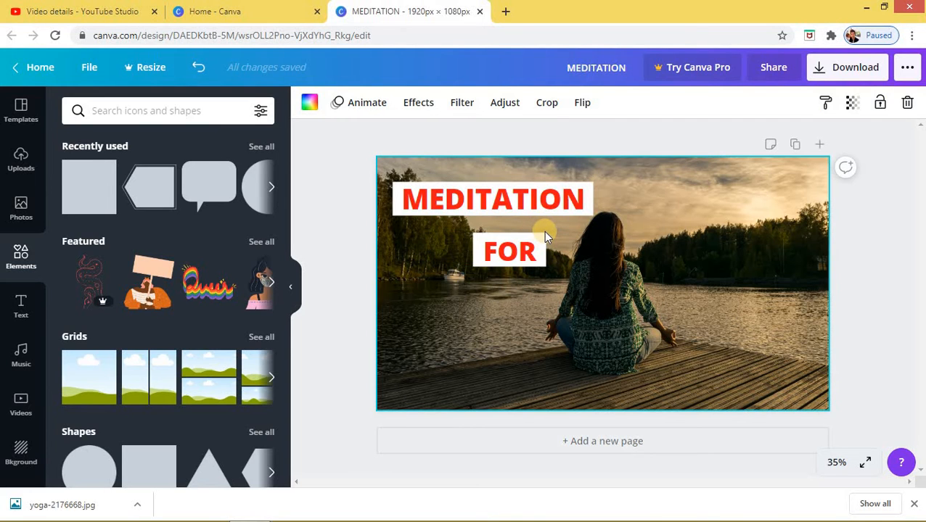
click(539, 234)
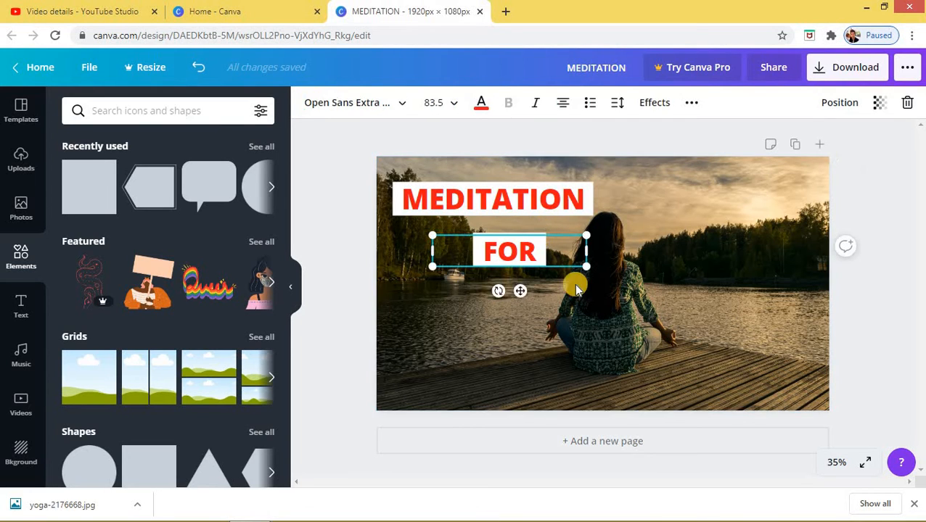
click(516, 265)
click(475, 259)
drag(443, 266, 448, 266)
drag(524, 255, 520, 251)
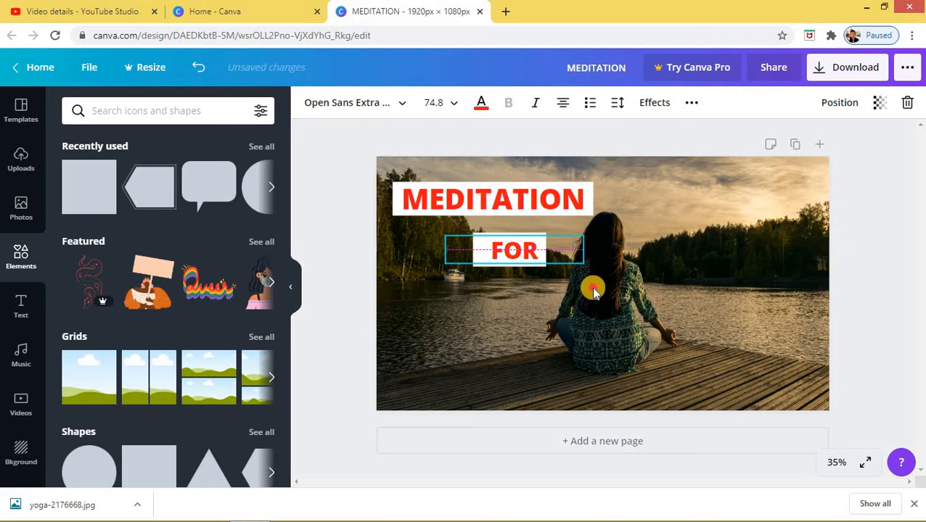
Step: Enlarge the white bar behind FOR from its lower-right corner and place the FOR text back on it
click(540, 268)
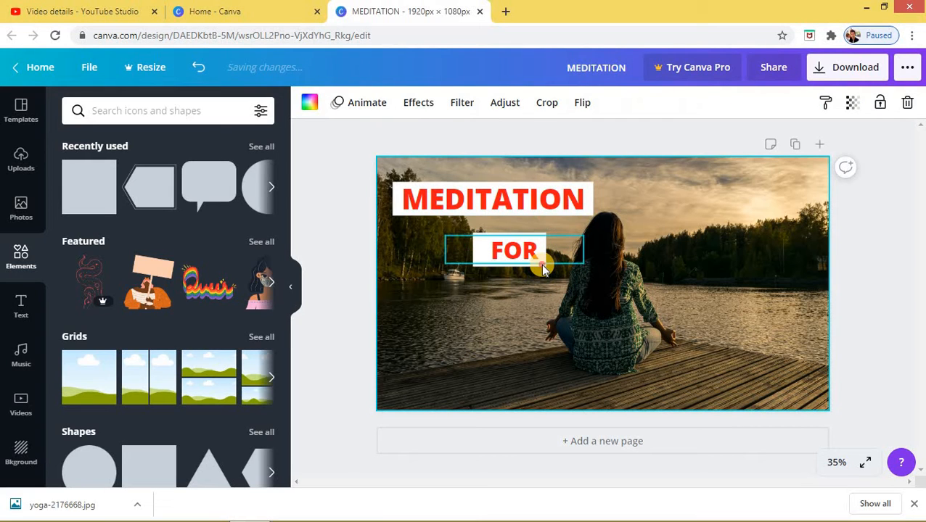
drag(531, 254, 564, 276)
click(521, 249)
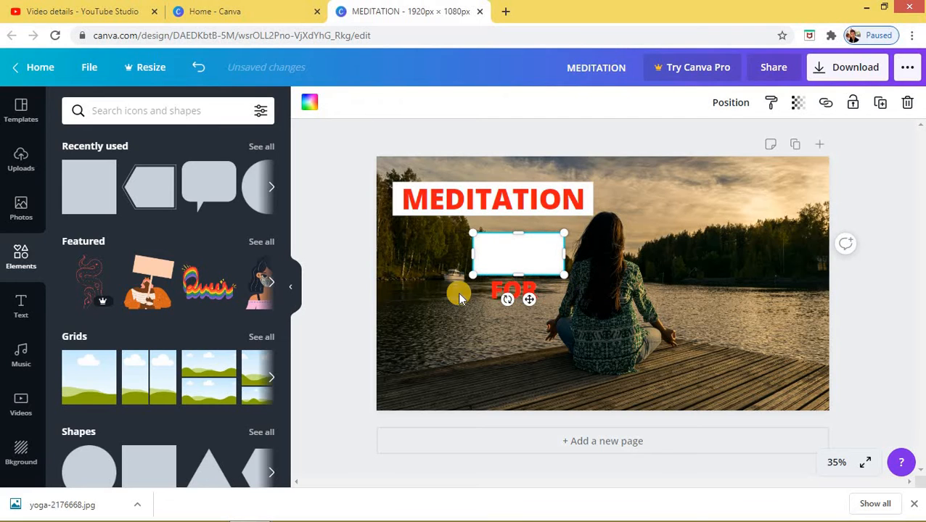
drag(505, 289, 510, 247)
Step: Shrink the white bar behind FOR slightly from its lower-left corner
click(477, 274)
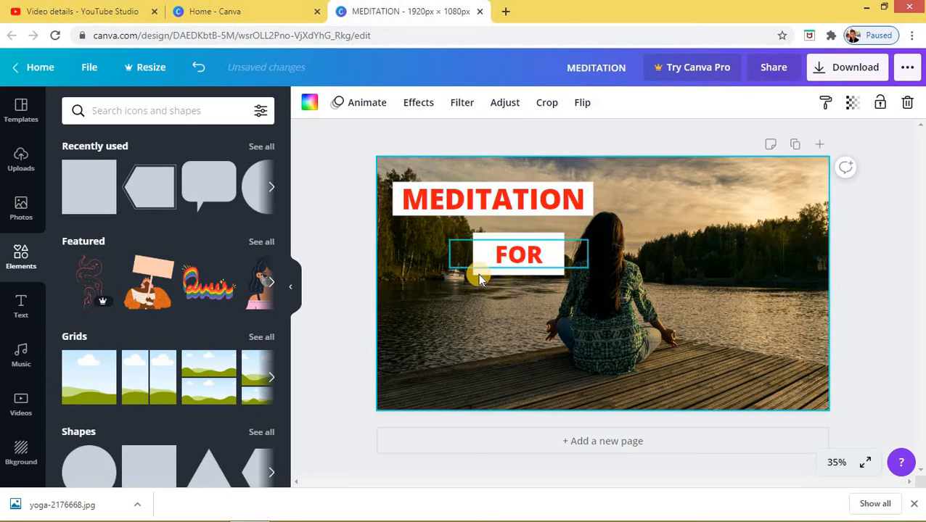
click(476, 275)
drag(482, 275, 486, 280)
click(487, 274)
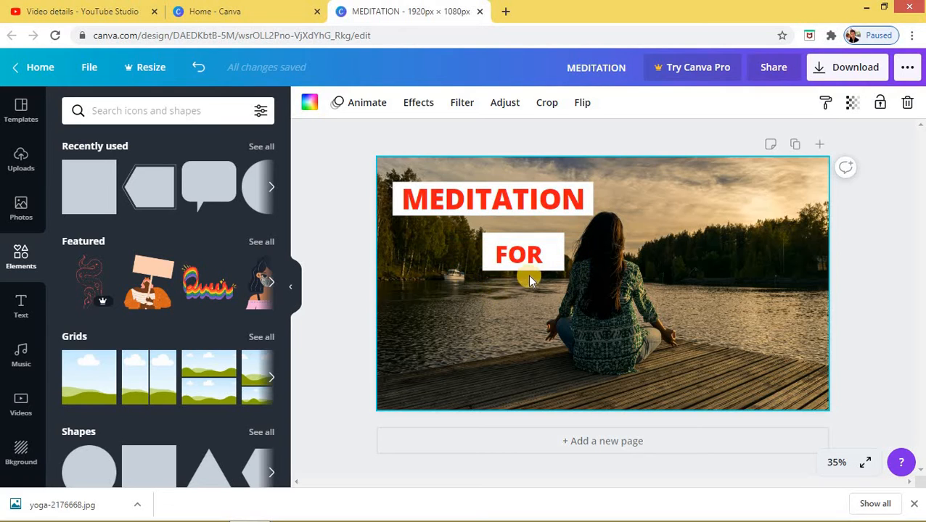
Step: Trim the white bar's right end and upper-left corner so it fits evenly around the word FOR
click(523, 254)
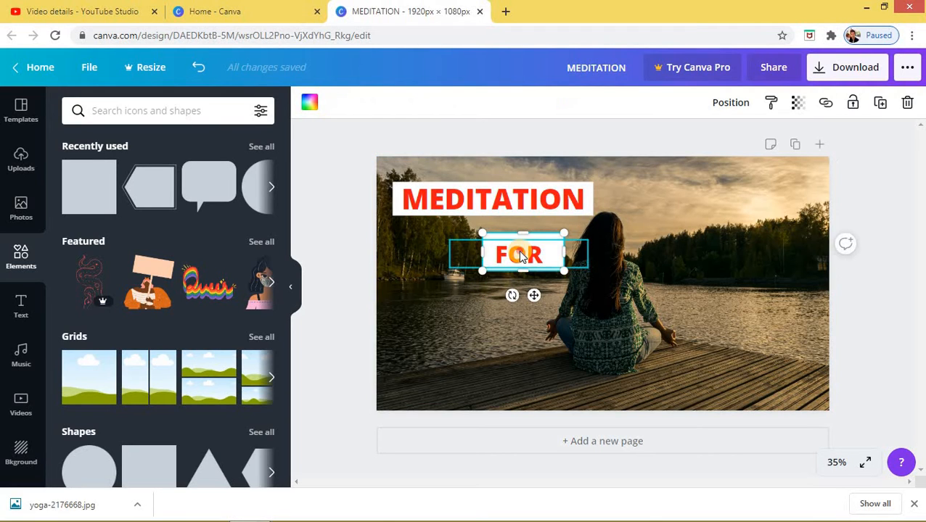
click(563, 258)
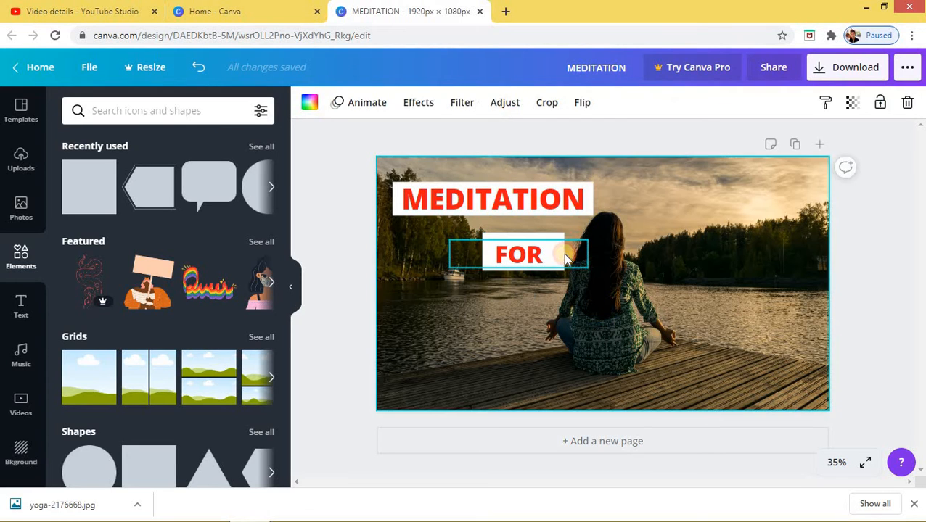
click(563, 254)
click(564, 232)
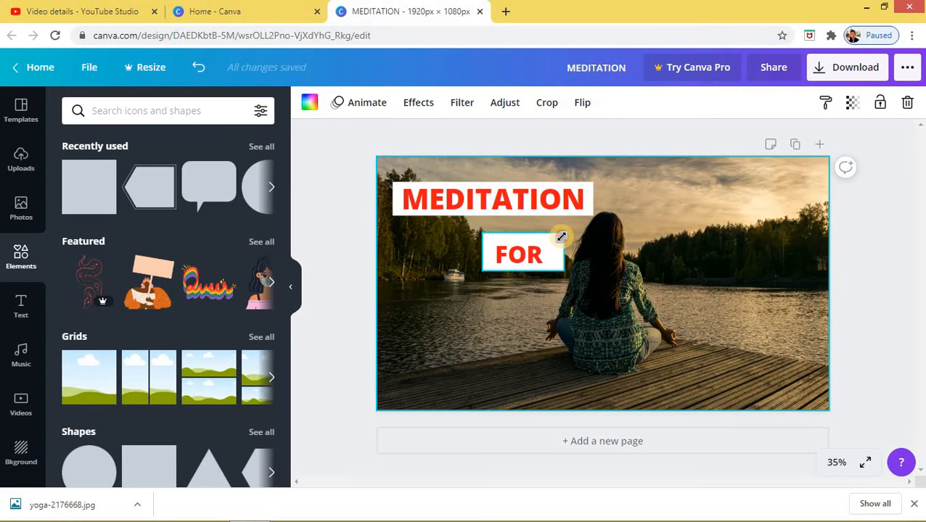
click(564, 250)
drag(555, 252, 544, 252)
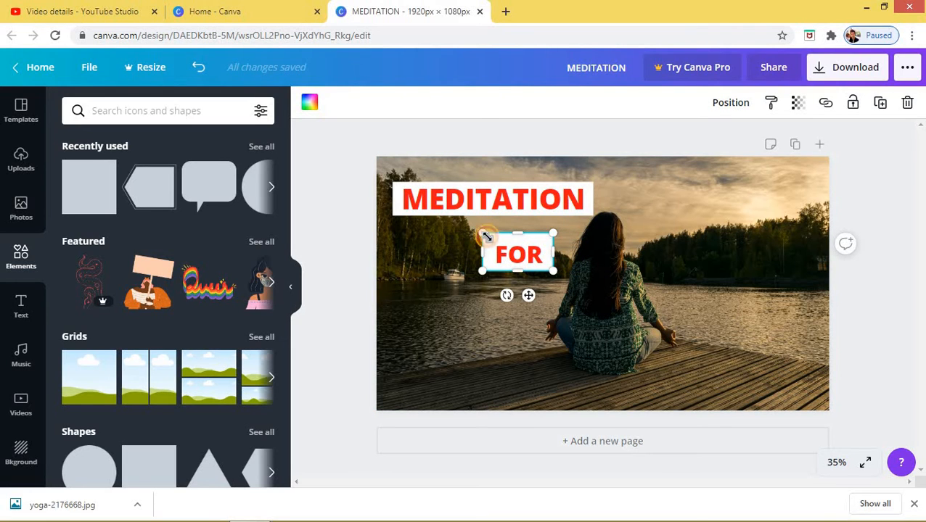
drag(487, 237, 489, 238)
Step: Select the FOR text together with its white bar and group them
click(539, 228)
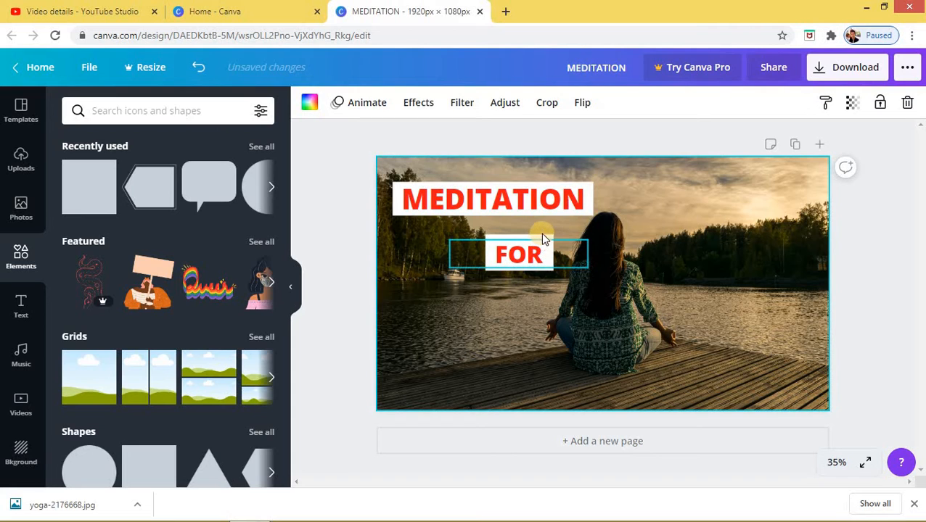
click(527, 251)
click(526, 255)
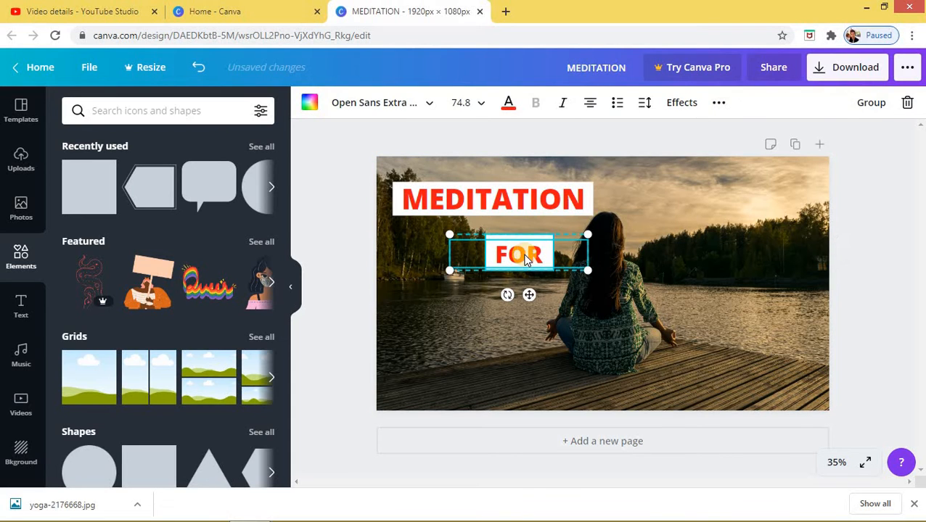
right_click(527, 260)
click(570, 465)
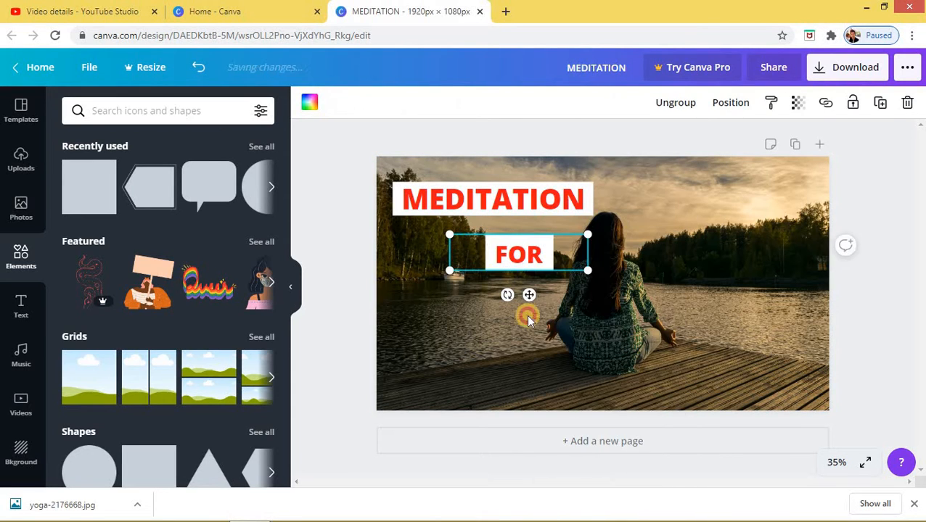
Step: Move the grouped FOR banner left and slightly up, beneath the middle of the MEDITATION banner
click(527, 318)
drag(481, 252, 445, 252)
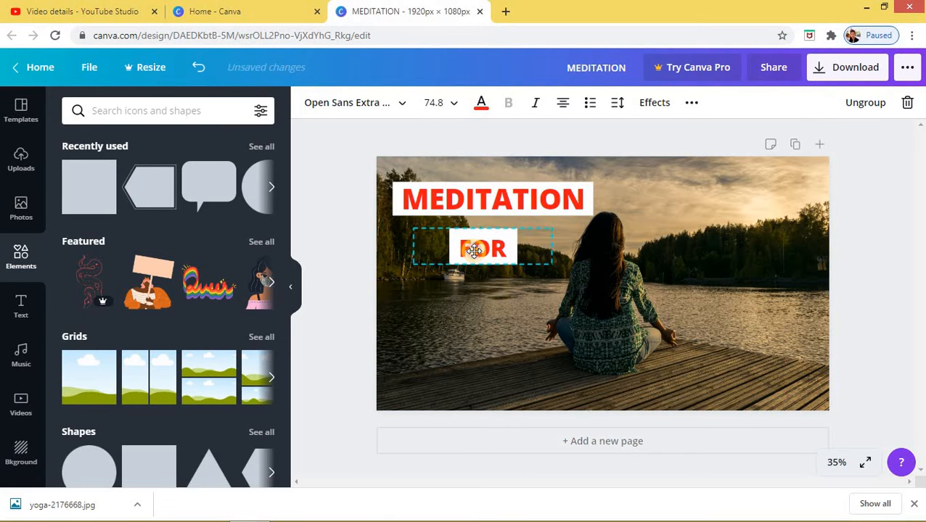
click(515, 237)
click(515, 238)
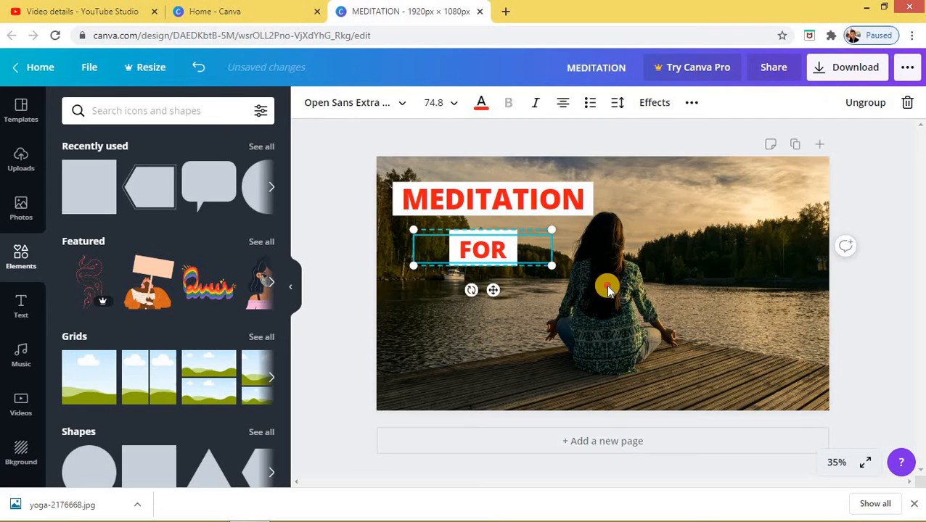
click(519, 228)
click(517, 229)
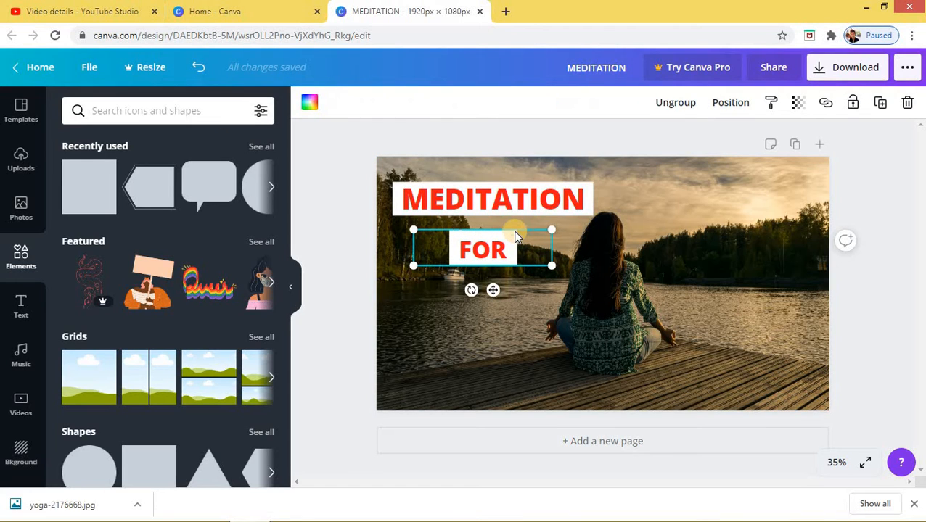
Step: Recolour the bar behind the word FOR from the default palette to purple
click(517, 233)
click(525, 231)
click(151, 403)
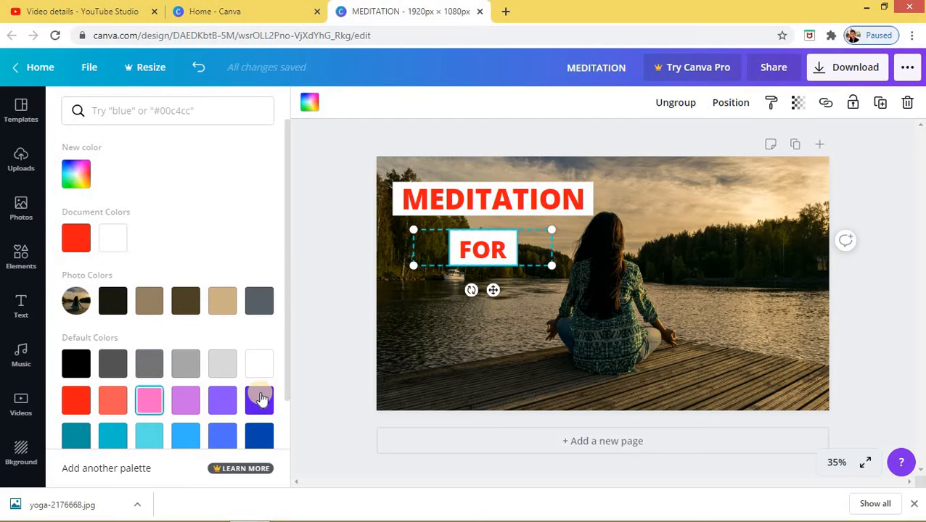
Step: Change the FOR text colour to yellow and deselect the banner
click(475, 248)
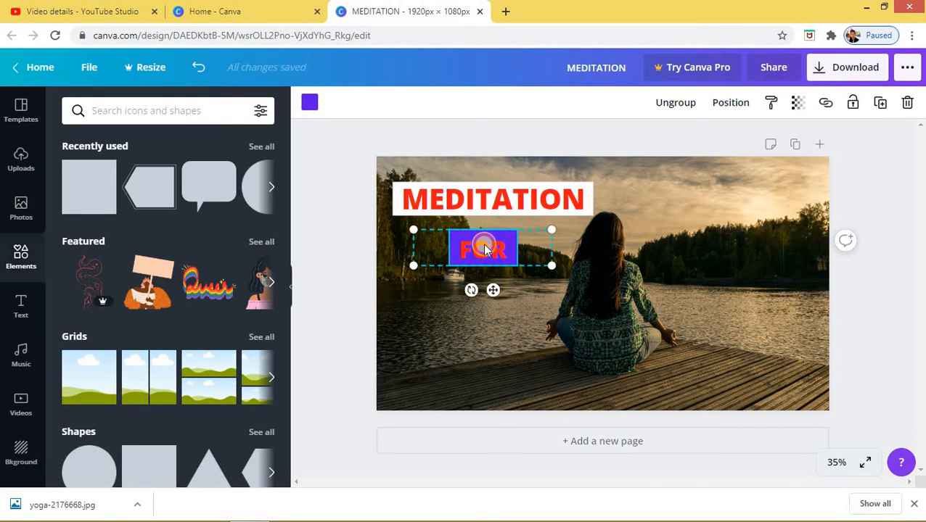
click(481, 105)
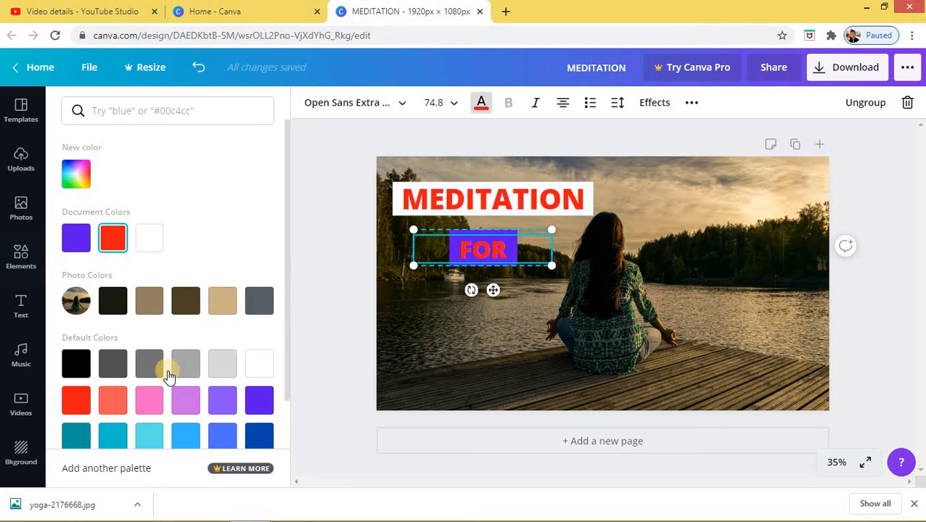
scroll(193, 407, down, 1)
click(190, 425)
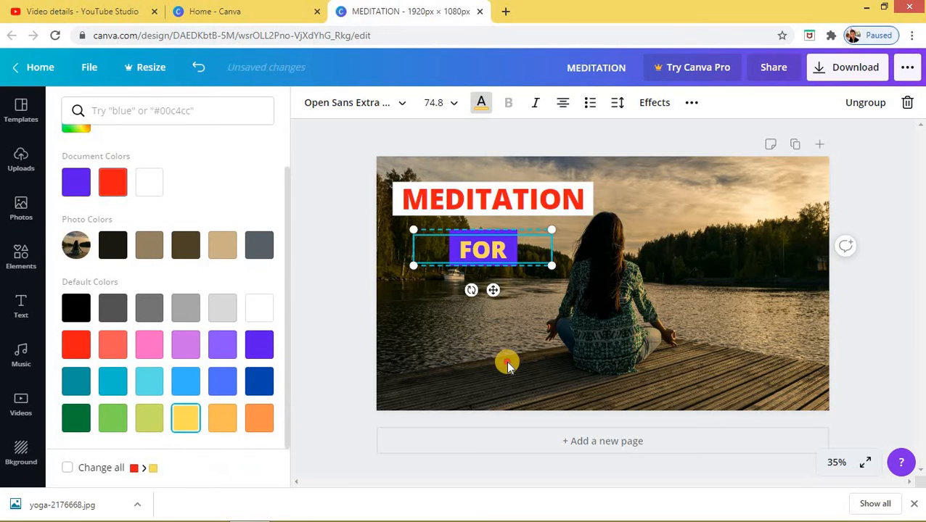
click(593, 338)
click(552, 309)
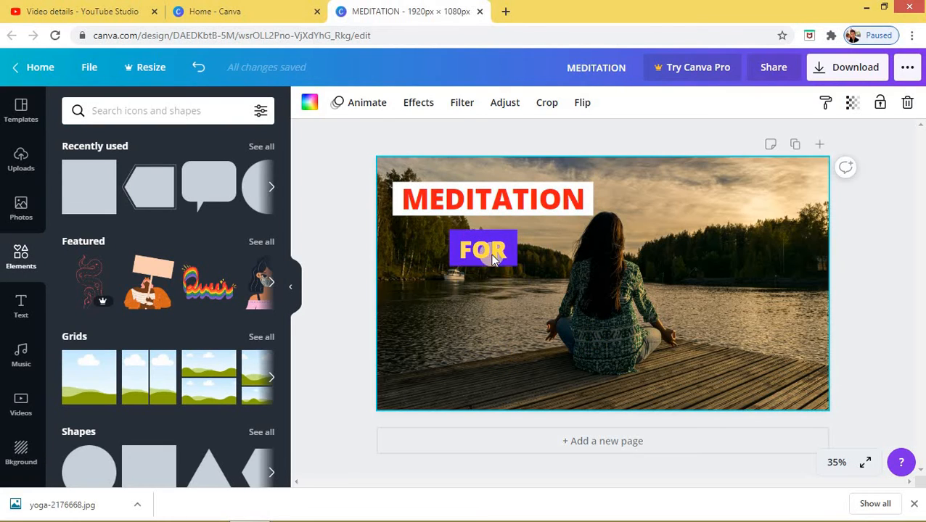
Step: Duplicate the grouped FOR banner and place the copy directly below the original
click(489, 252)
click(492, 245)
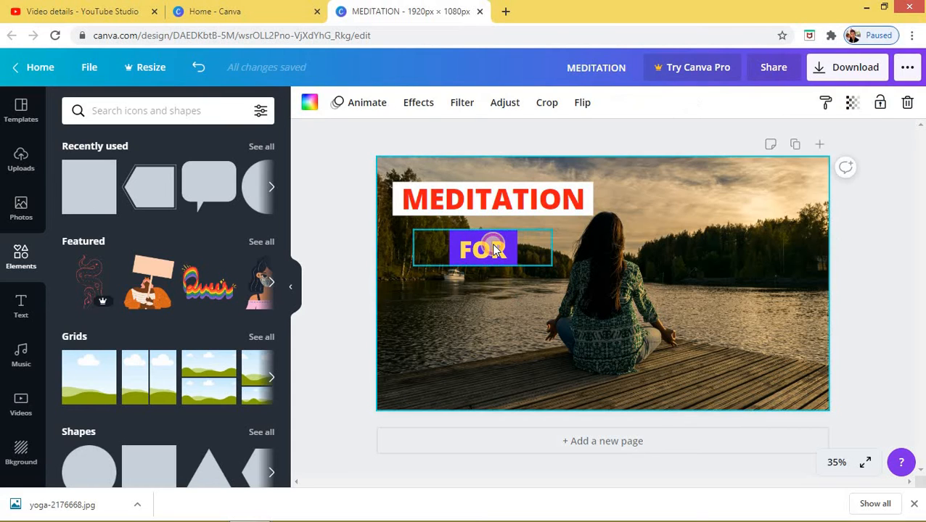
click(493, 244)
key(ctrl+v)
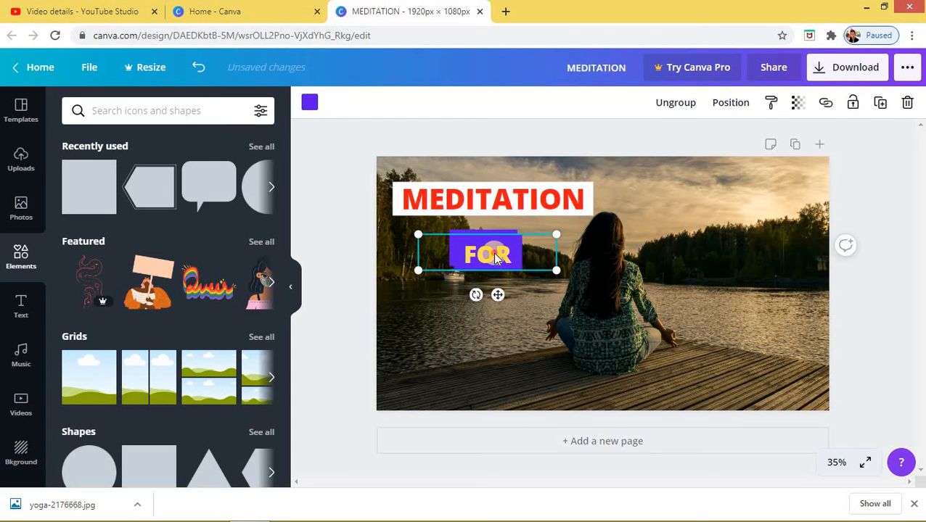
drag(492, 254, 468, 303)
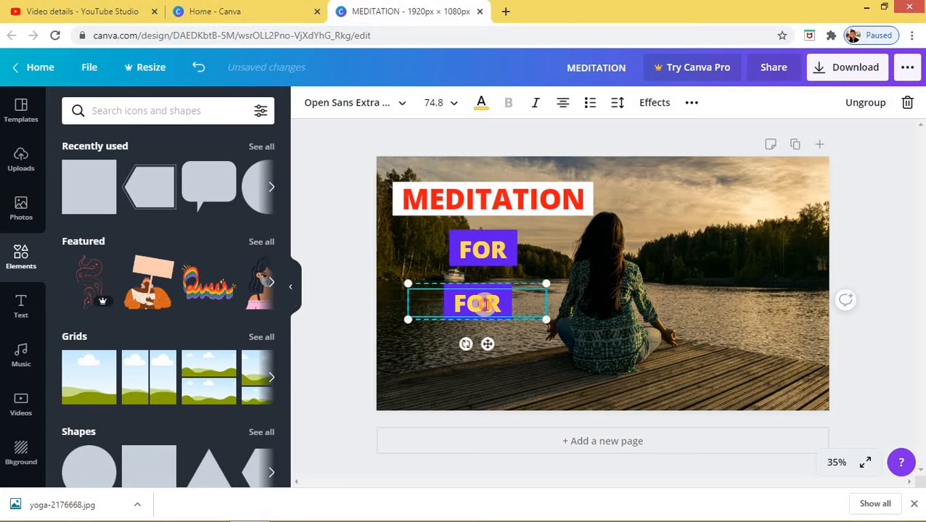
Step: Replace the text of the lower FOR banner with ANXIETY
double_click(524, 314)
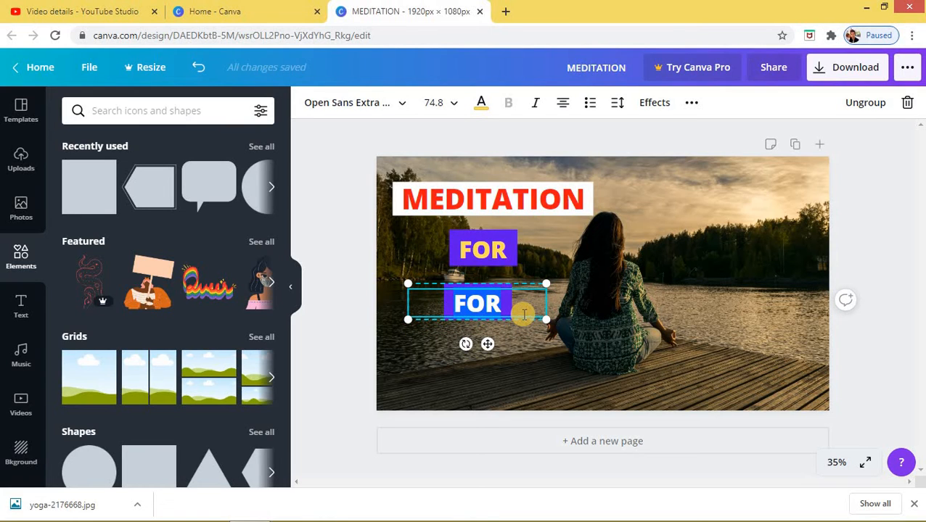
text(ANXIETY)
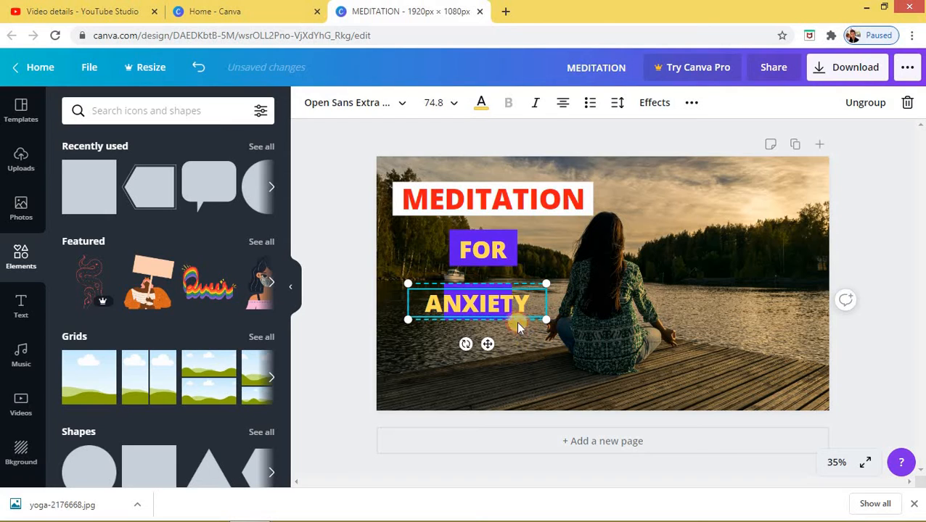
click(516, 322)
Step: Ungroup the ANXIETY text from its purple bar
click(512, 301)
click(514, 298)
click(517, 300)
click(515, 315)
click(540, 304)
right_click(541, 306)
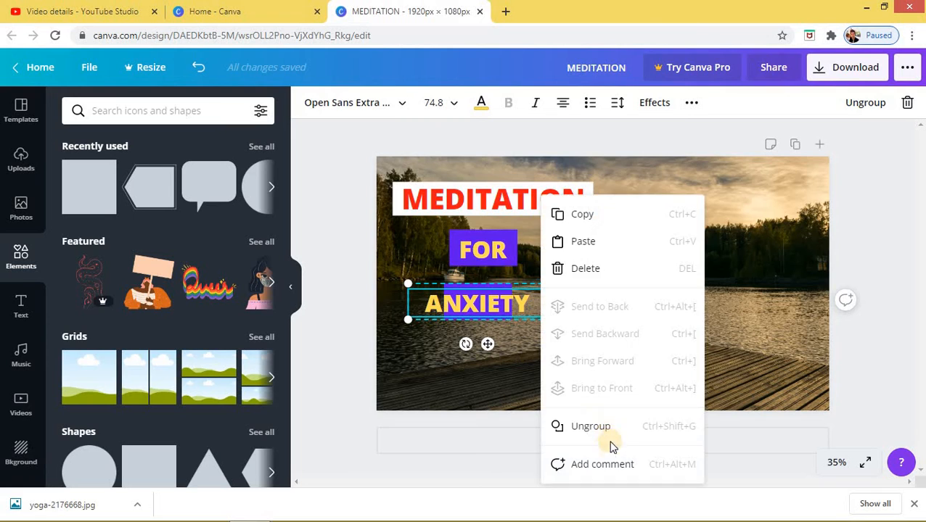
click(587, 426)
Step: Widen the purple bar on both sides so it extends slightly past the word ANXIETY
click(502, 303)
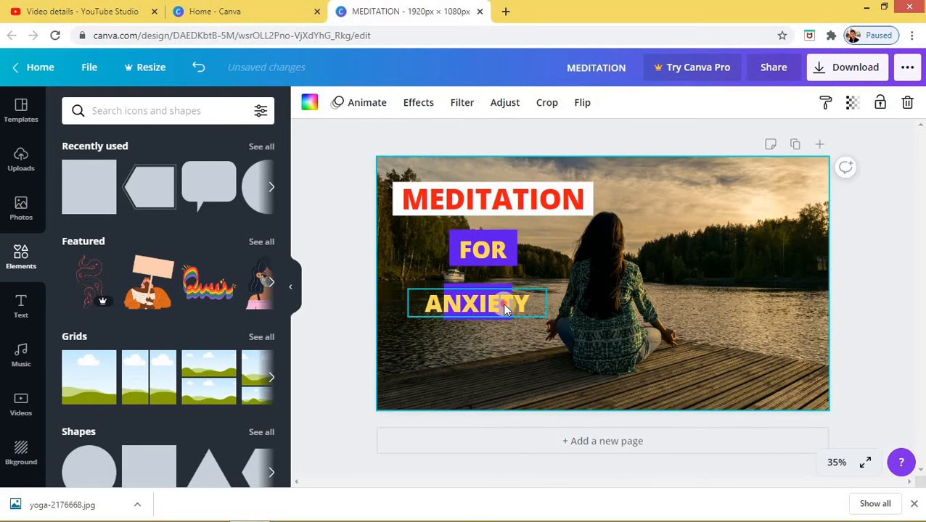
click(543, 306)
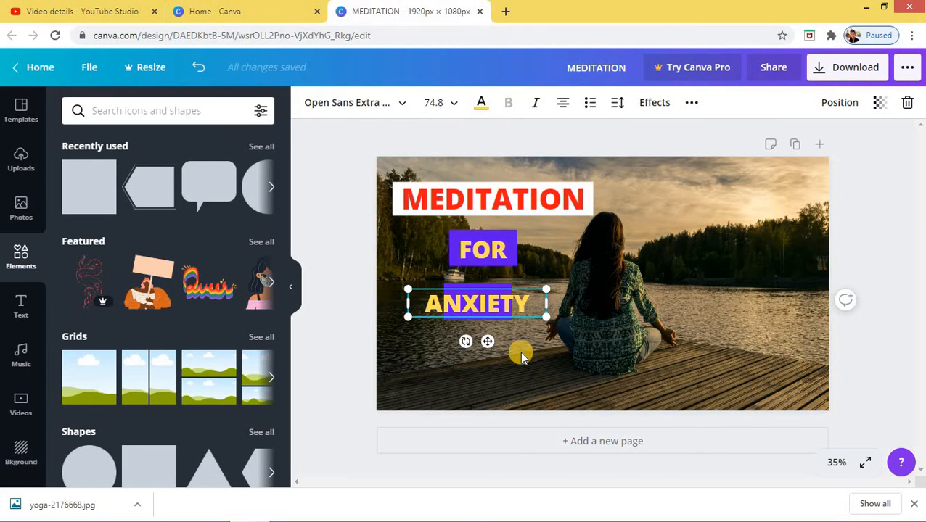
click(504, 297)
click(513, 304)
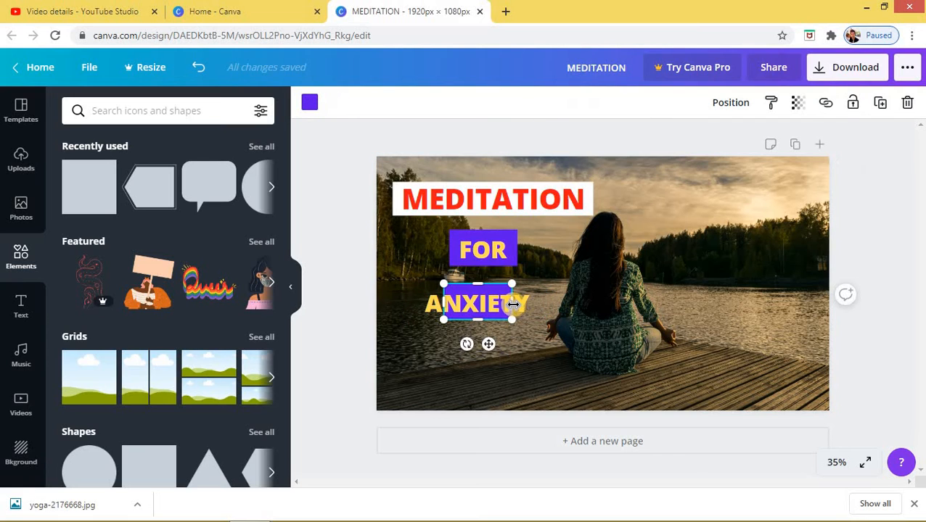
drag(537, 306, 538, 305)
drag(443, 306, 415, 306)
click(496, 333)
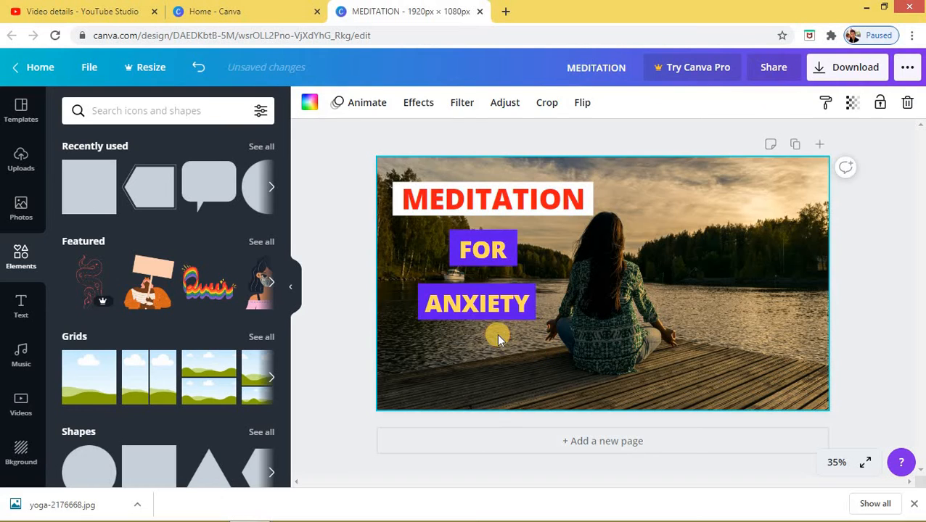
Step: Select the ANXIETY text together with its purple bar and group them
click(506, 284)
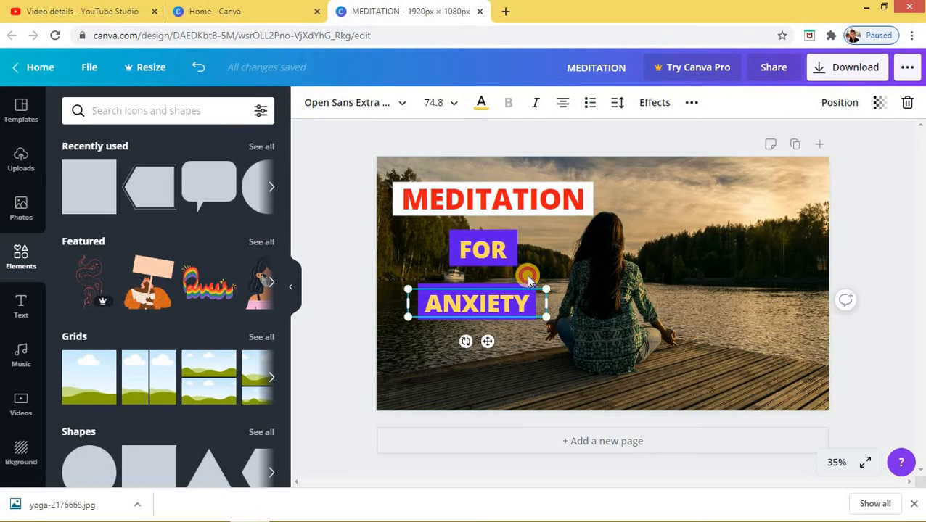
click(536, 278)
click(532, 283)
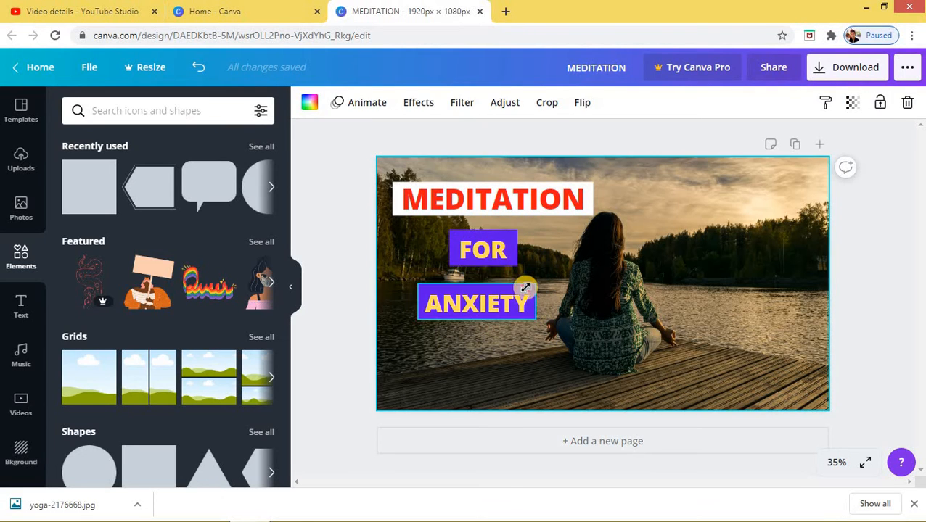
click(493, 310)
shift+click(493, 311)
right_click(490, 311)
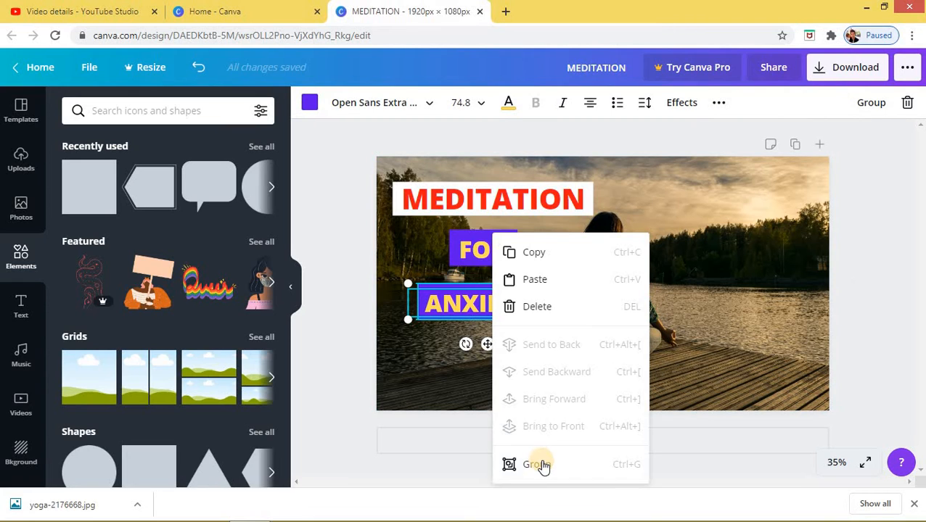
click(540, 465)
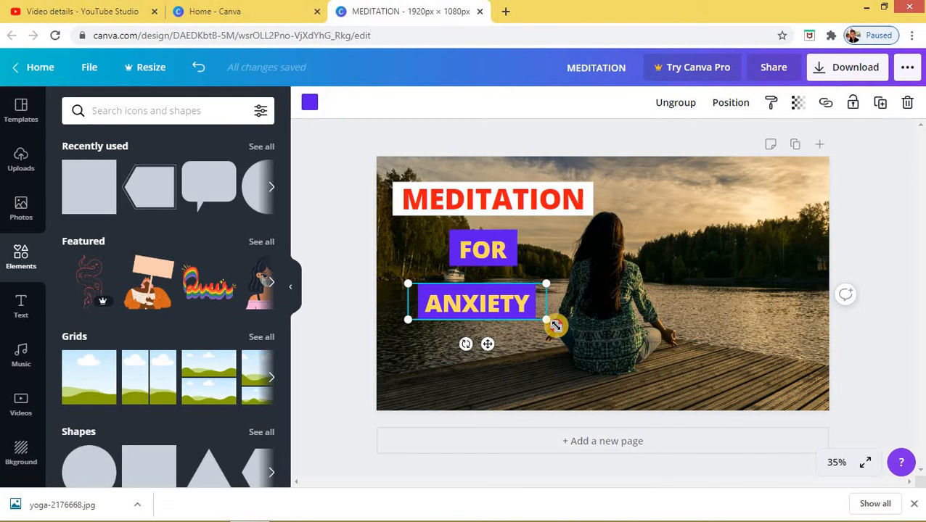
Step: Enlarge the ANXIETY banner to font size 106, move it near the photo's lower edge, and bring the FOR banner down just above it
drag(556, 326, 598, 337)
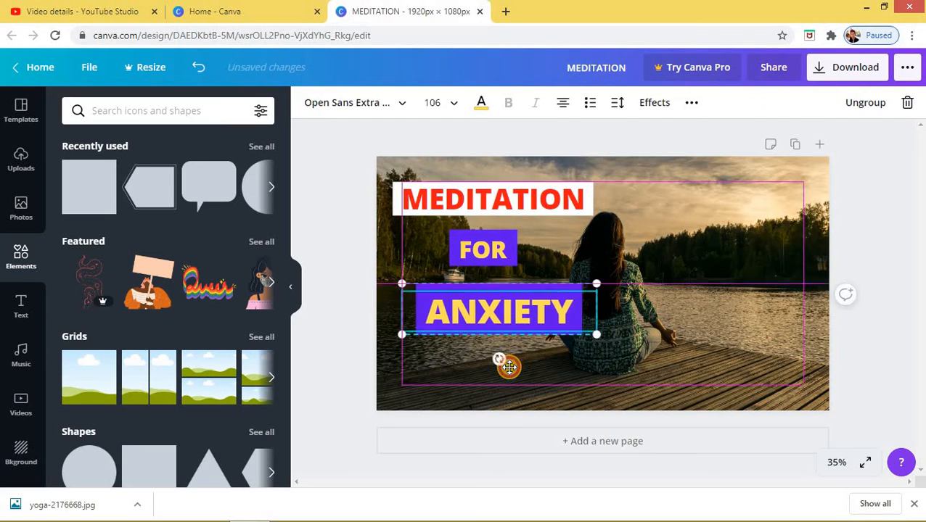
drag(510, 367, 529, 362)
click(574, 337)
click(506, 362)
click(514, 269)
drag(479, 264, 479, 312)
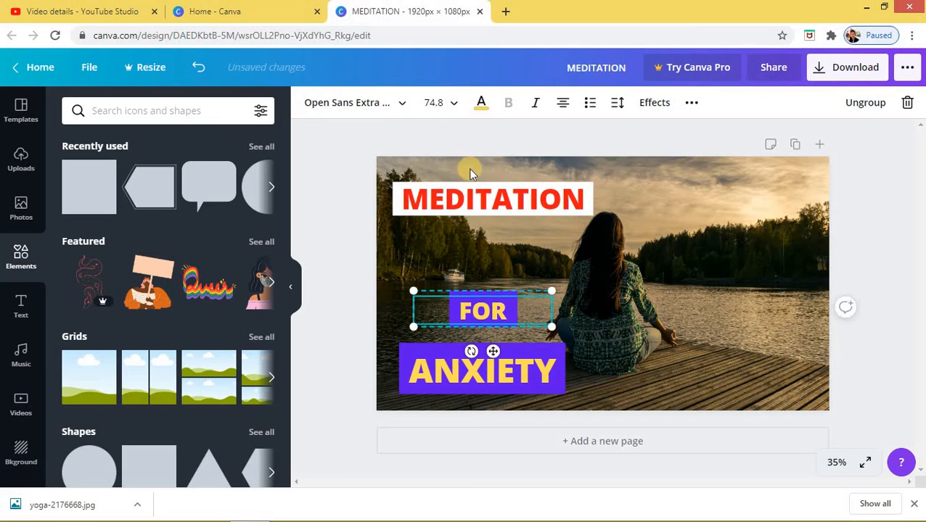
Step: Change the FOR text colour to dark blue
click(480, 102)
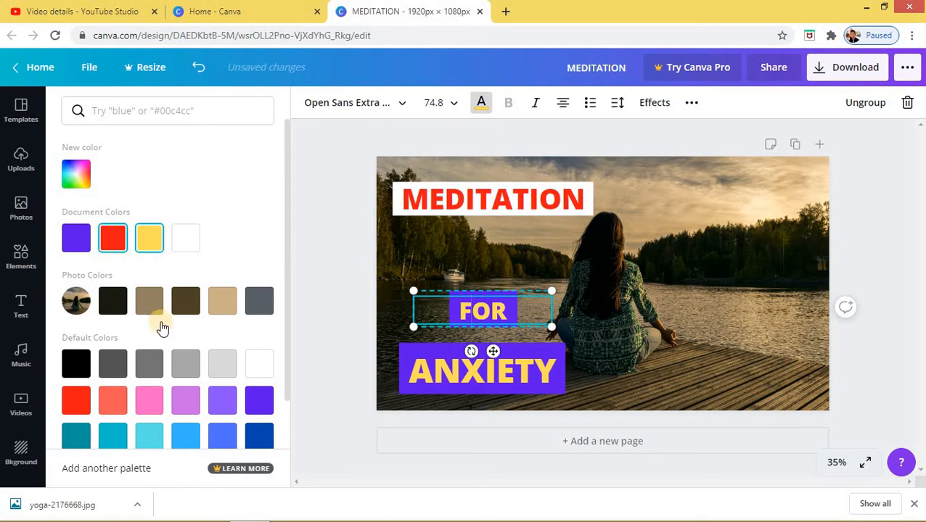
scroll(247, 384, down, 2)
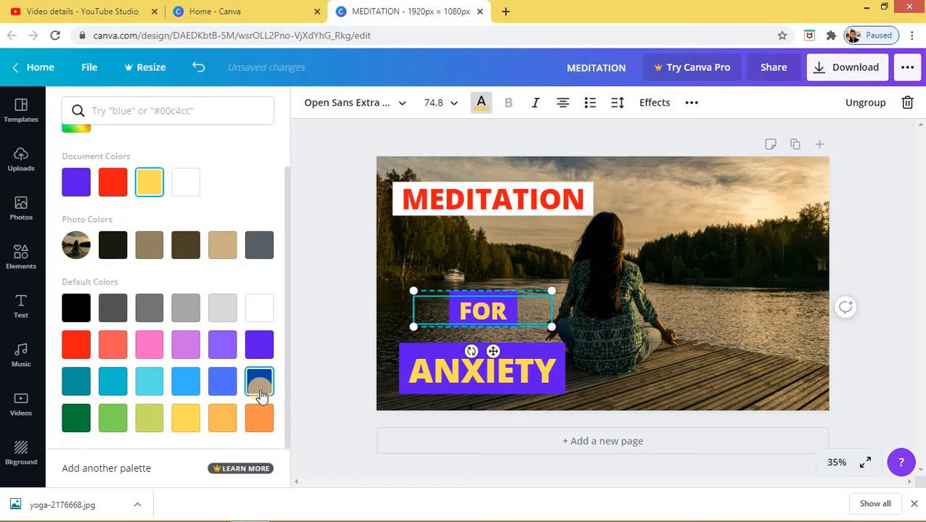
click(259, 392)
click(454, 312)
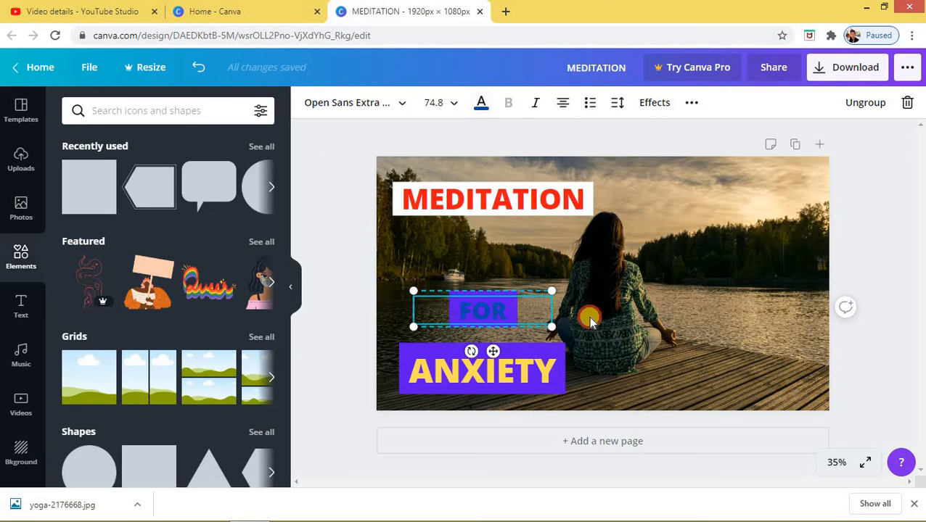
click(583, 305)
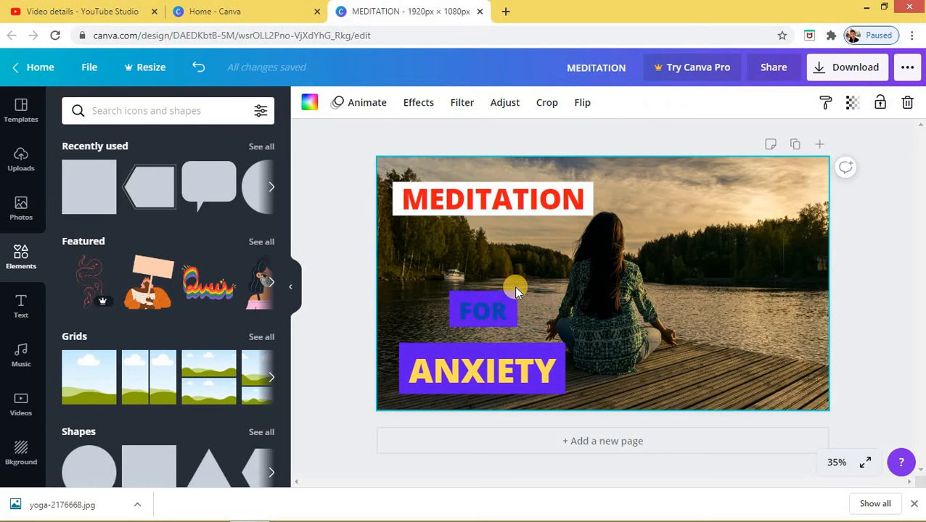
Step: Recolour the bar behind the word FOR to red
click(513, 290)
click(308, 103)
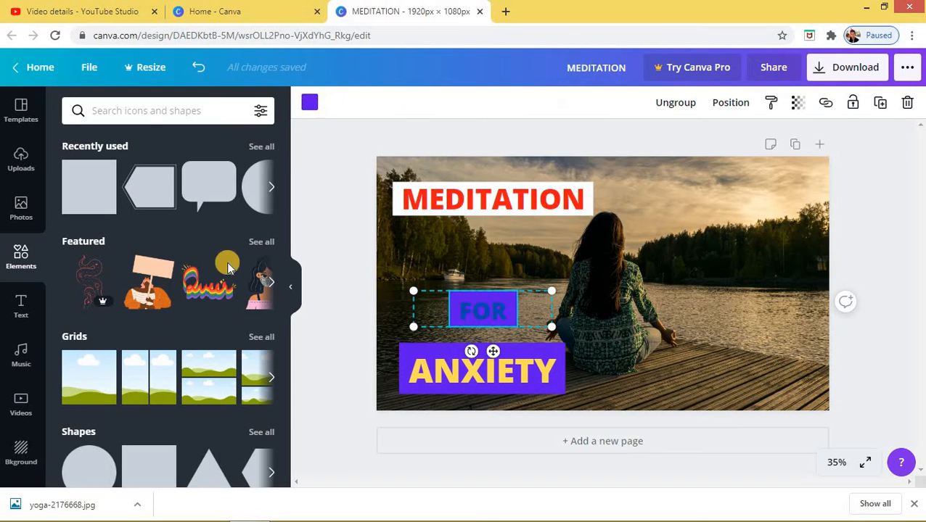
click(186, 302)
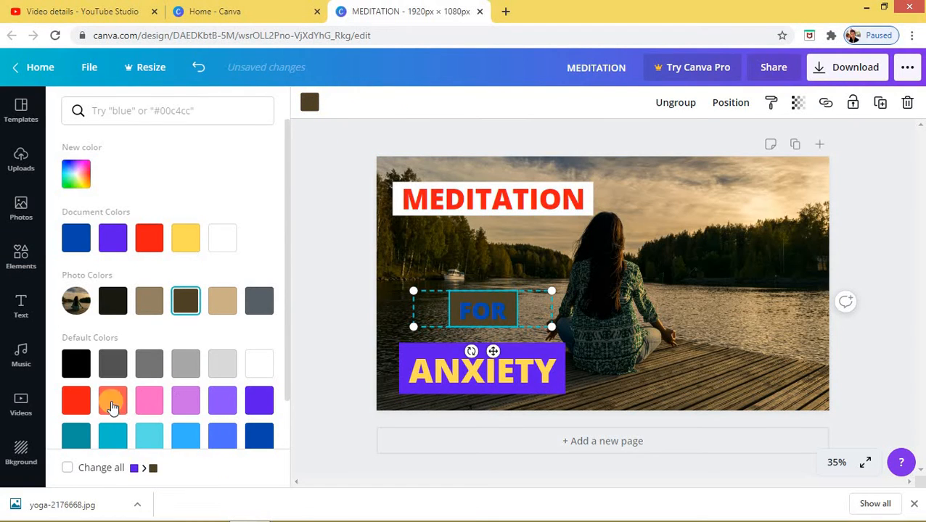
click(76, 400)
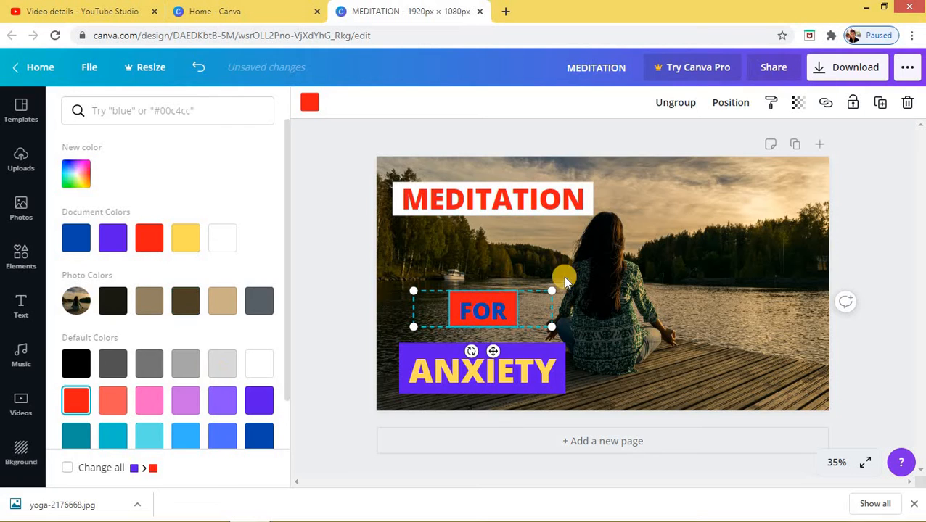
click(674, 270)
Step: Change the FOR text colour to white and deselect the banner
click(500, 308)
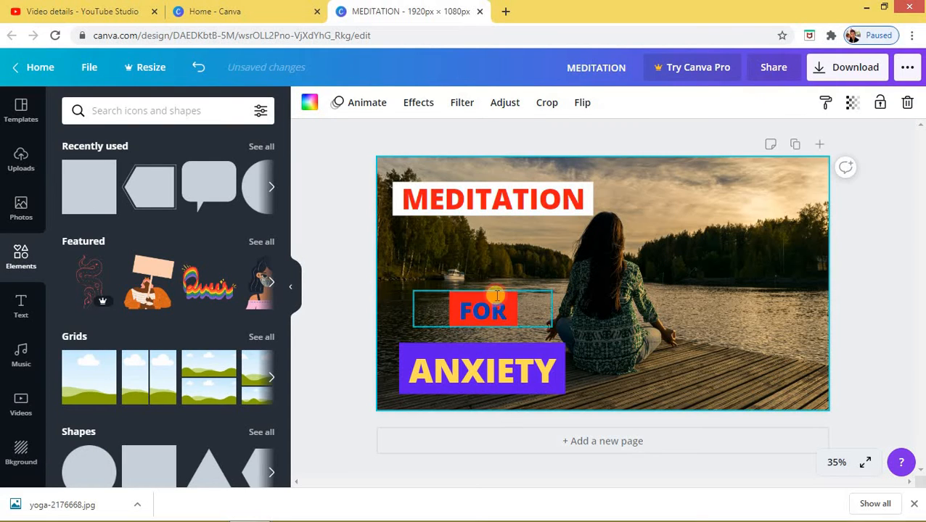
click(481, 104)
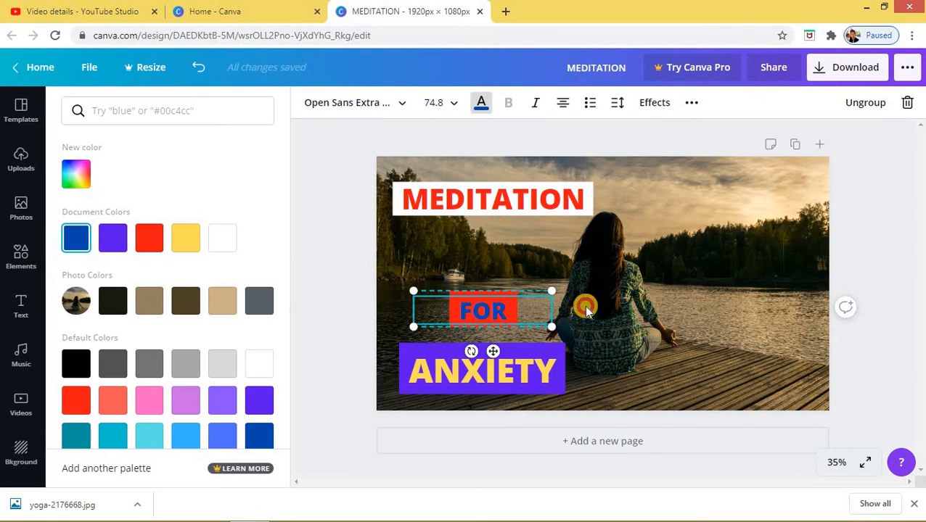
click(503, 309)
click(674, 248)
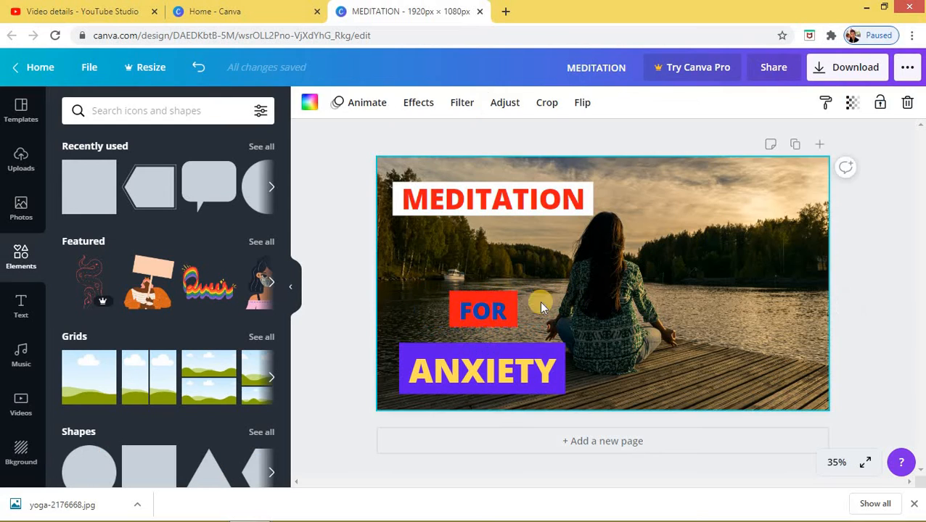
click(485, 308)
click(481, 103)
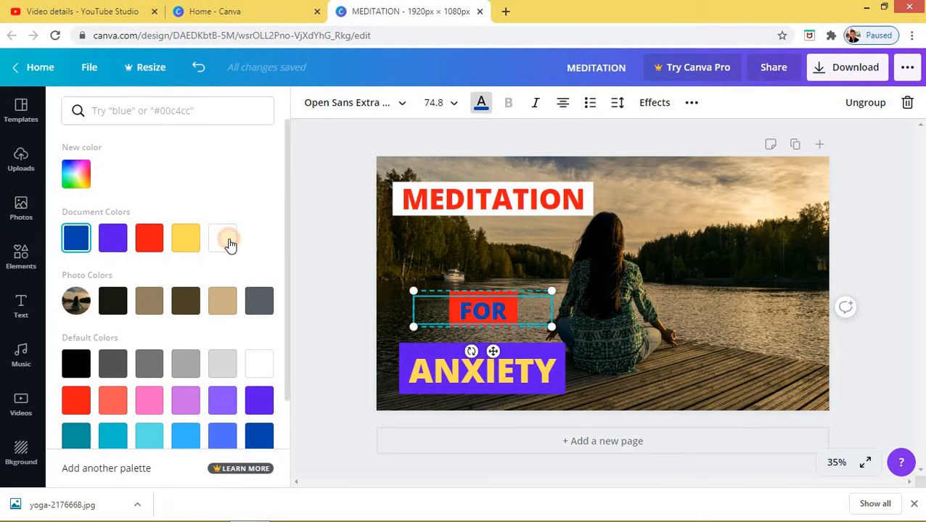
click(221, 238)
click(581, 376)
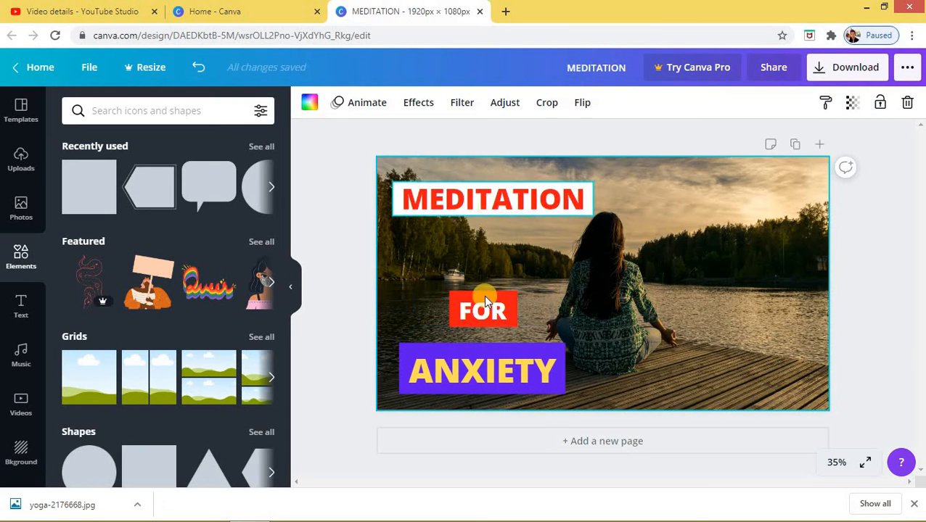
Step: Enlarge the FOR banner to roughly one and a half times its size and move it up beneath the MEDITATION banner
click(539, 305)
drag(548, 291, 611, 275)
drag(537, 305, 458, 258)
Step: Enlarge the ANXIETY banner slightly, shift it up and left, and lower the FOR banner closer above it
click(513, 370)
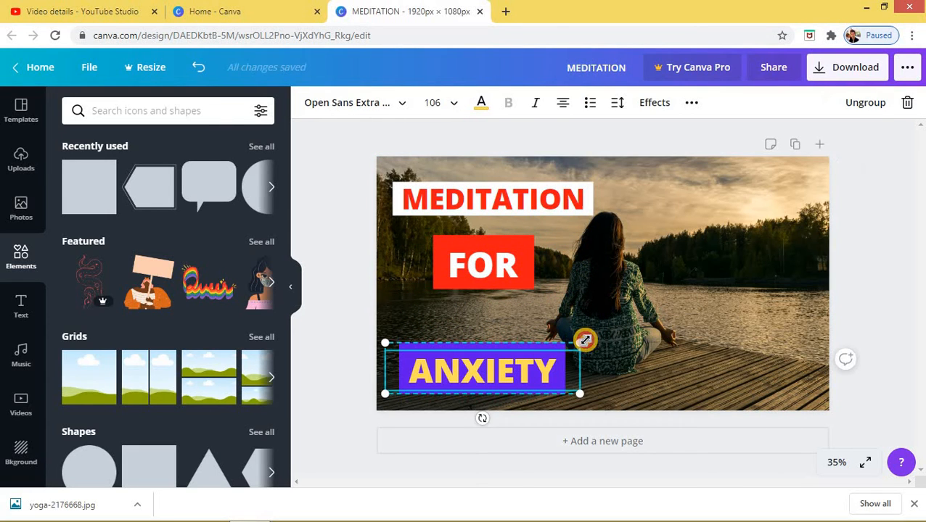
drag(605, 336, 607, 334)
mouse_move(483, 388)
mouse_down()
mouse_move(477, 363)
mouse_move(478, 372)
mouse_up()
click(632, 303)
drag(501, 264, 497, 291)
Step: Enlarge the MEDITATION banner, tilt it to -12°, and fit it into the upper-left corner of the photo
click(554, 220)
click(495, 202)
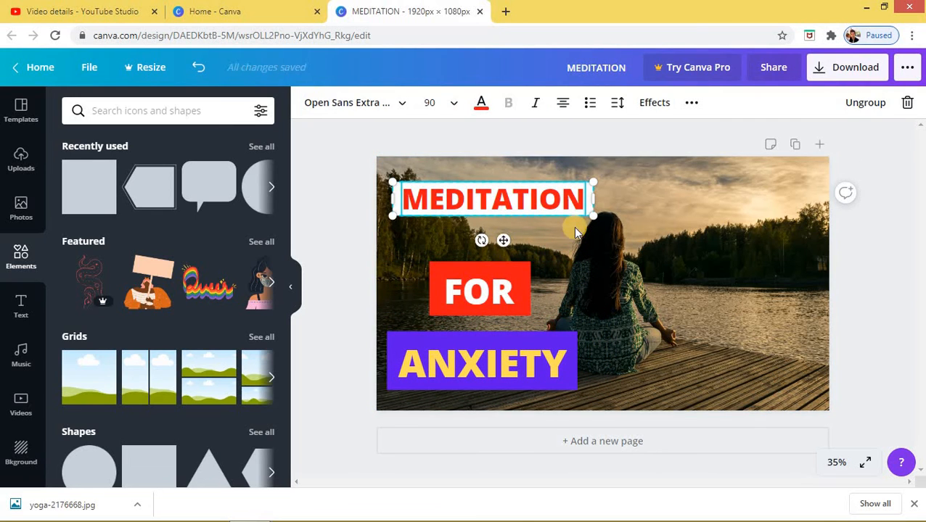
drag(593, 217, 626, 237)
mouse_move(523, 247)
mouse_down()
mouse_move(556, 241)
mouse_move(541, 252)
mouse_move(557, 240)
mouse_move(539, 240)
mouse_up()
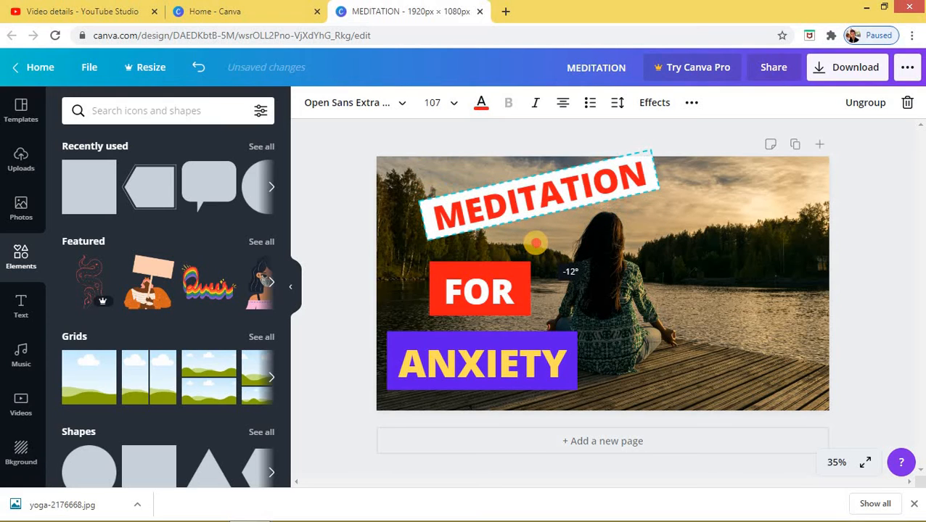
drag(479, 204, 436, 217)
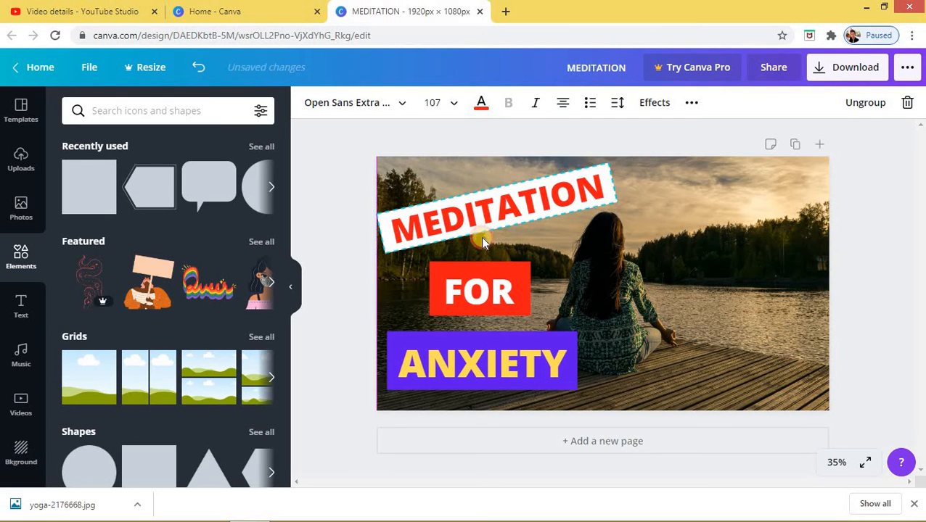
drag(638, 208, 658, 206)
Step: Nudge the FOR banner up and right beneath MEDITATION and shift the ANXIETY banner slightly down and right
drag(515, 283, 527, 278)
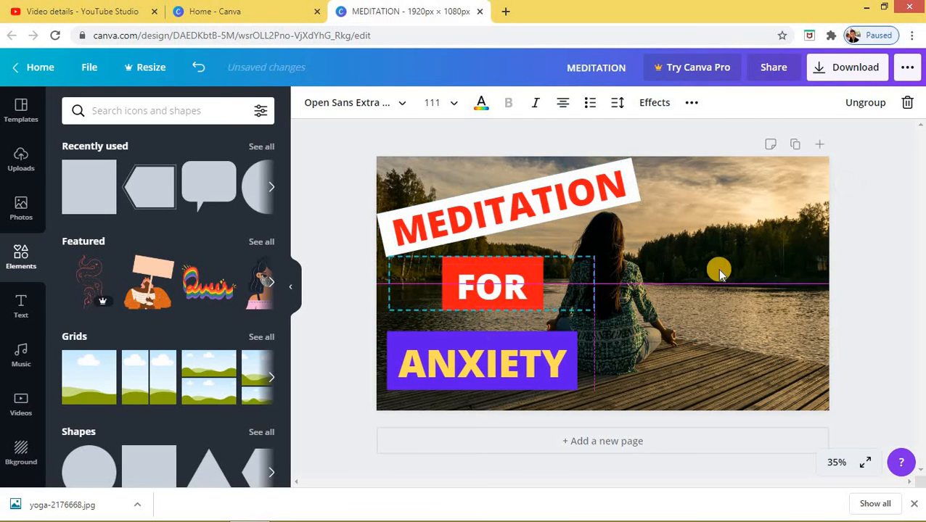
click(576, 361)
drag(512, 361, 518, 371)
click(707, 302)
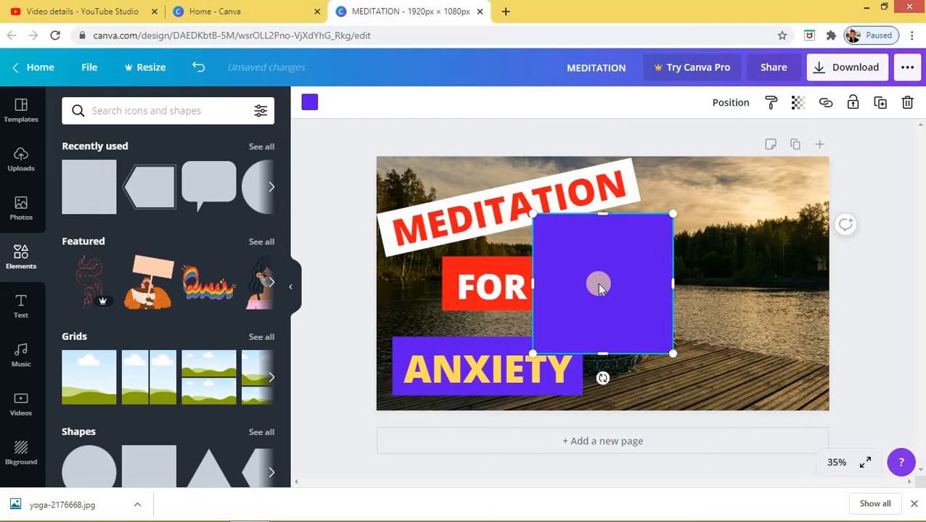
Step: Stretch and tilt the purple square into a diagonal band covering the photo's right side from its upper to its lower edge
drag(598, 284, 694, 290)
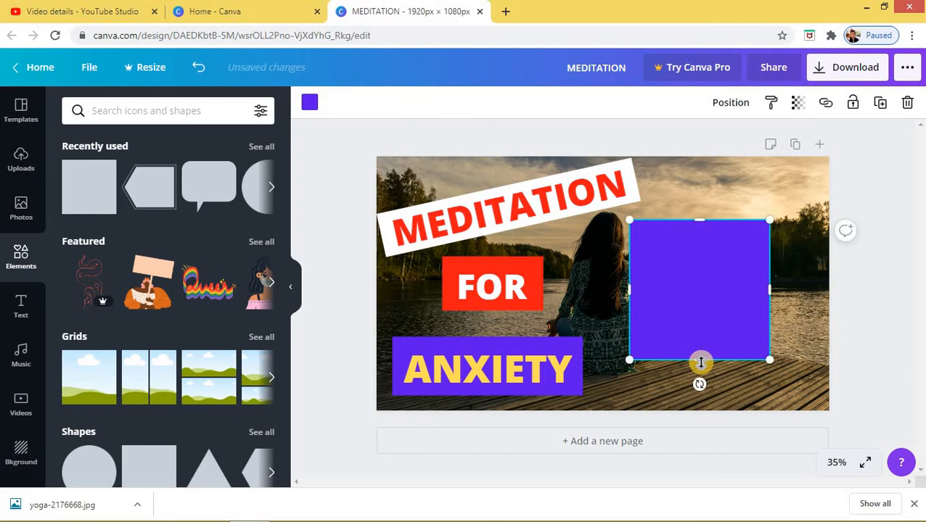
drag(699, 360, 701, 385)
drag(738, 229, 760, 222)
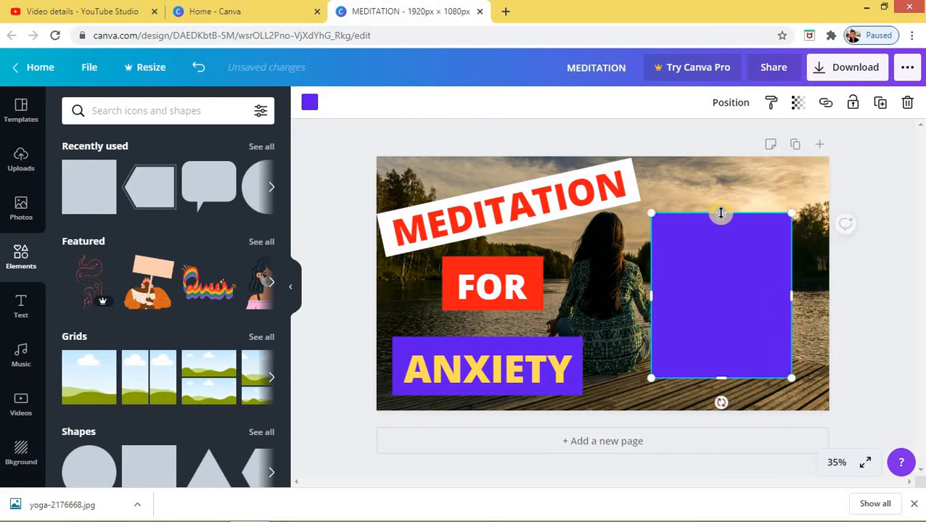
drag(725, 190, 725, 190)
drag(721, 403, 765, 373)
drag(787, 415, 816, 455)
drag(765, 297, 767, 234)
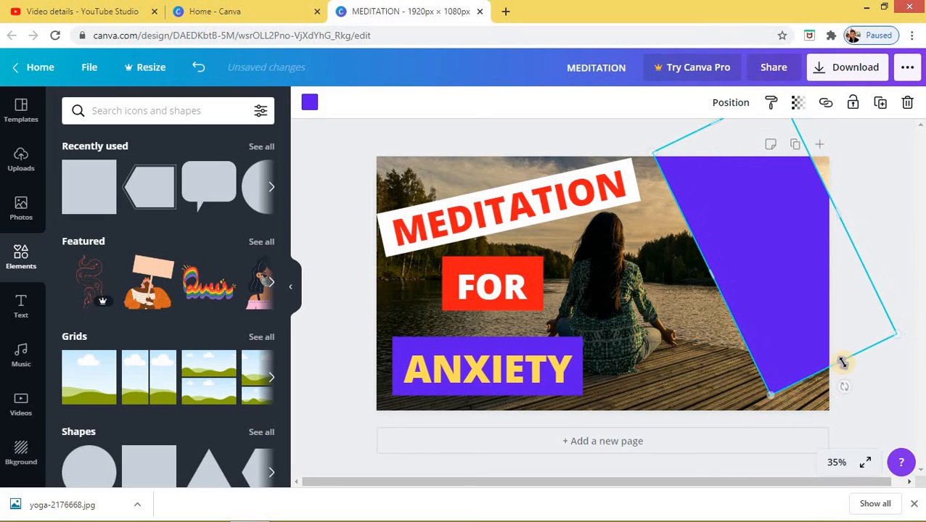
drag(851, 405, 875, 430)
Step: Set the purple band's transparency to 52 and shift it slightly further right, clear of the woman
click(797, 106)
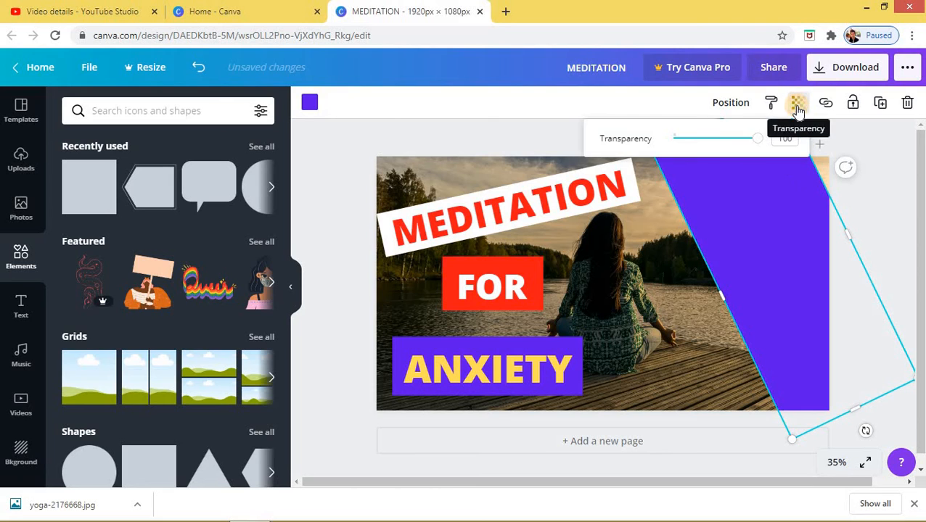
drag(745, 145, 727, 149)
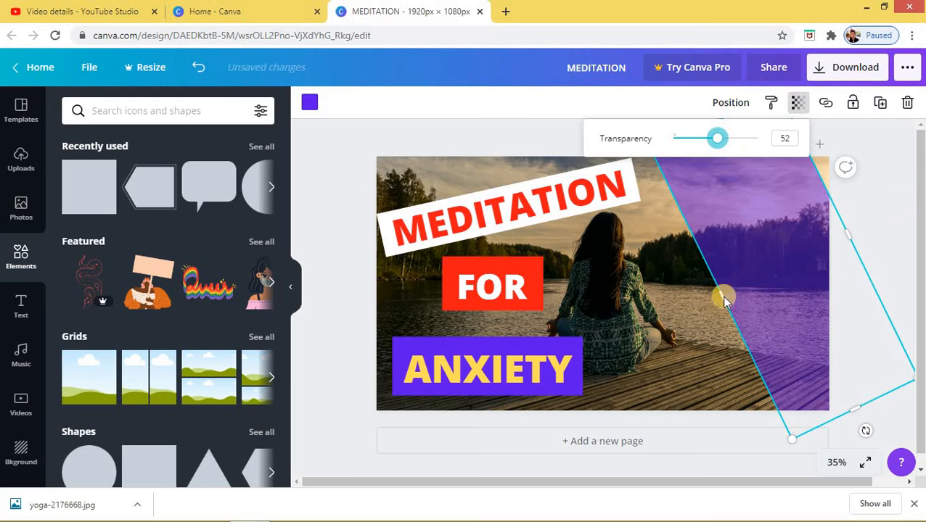
click(714, 344)
click(707, 362)
click(792, 259)
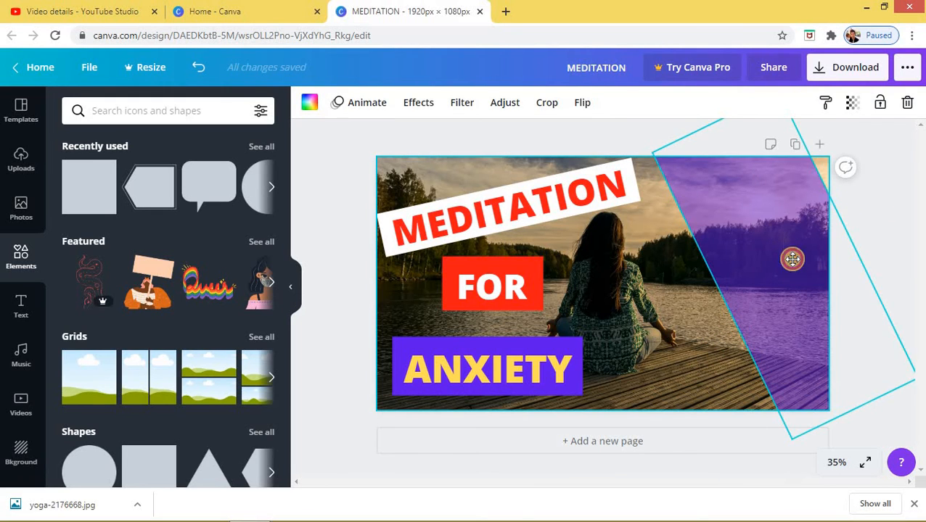
drag(773, 267, 792, 259)
click(717, 362)
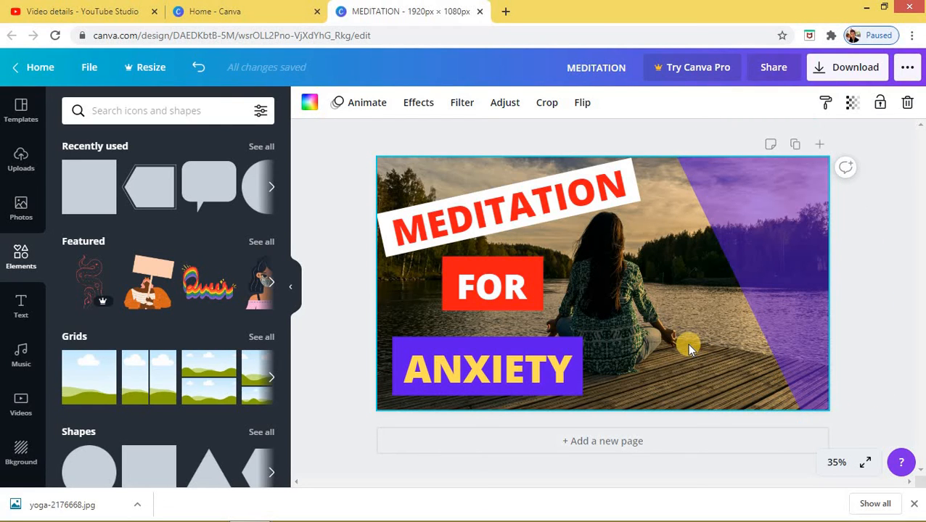
Step: Download the finished thumbnail design as a PNG image
click(839, 76)
click(746, 304)
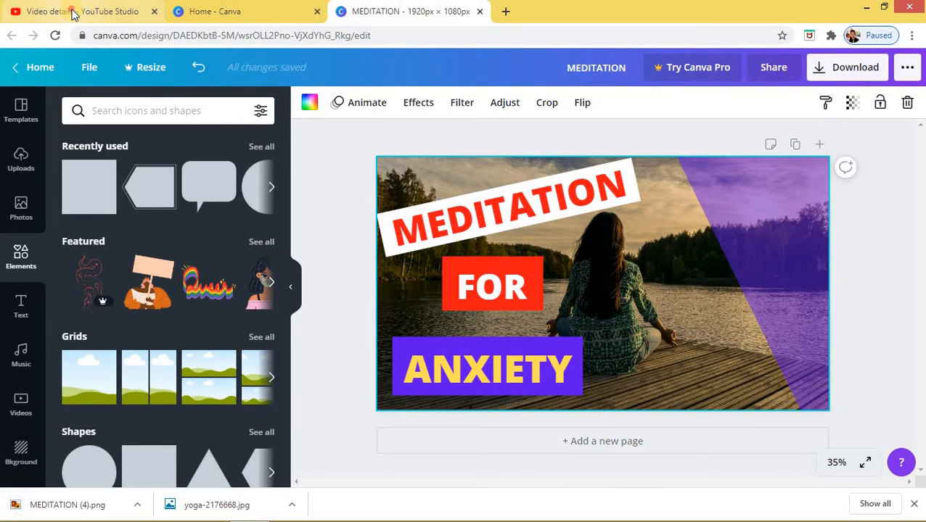
Step: Switch to YouTube Studio and try to replace the anxiety meditation video's thumbnail with MEDITATION (4).png
click(94, 12)
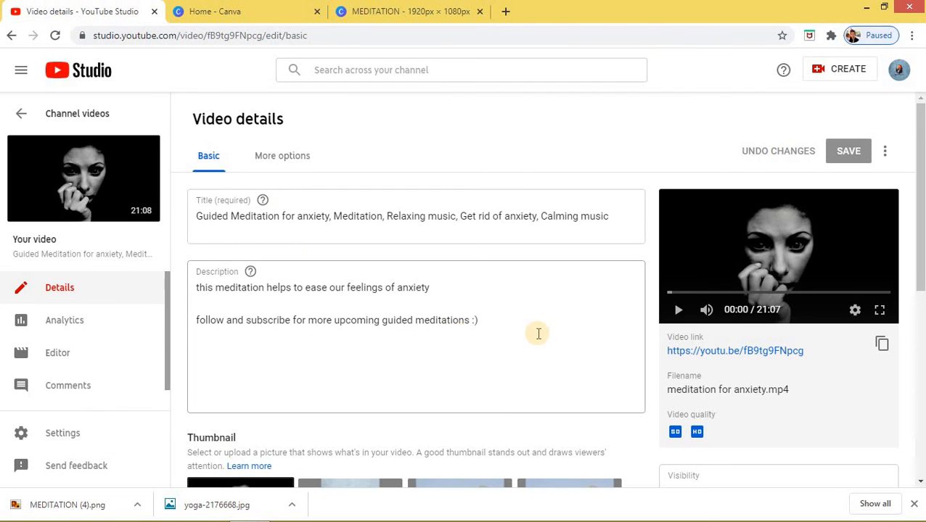
scroll(336, 368, down, 2)
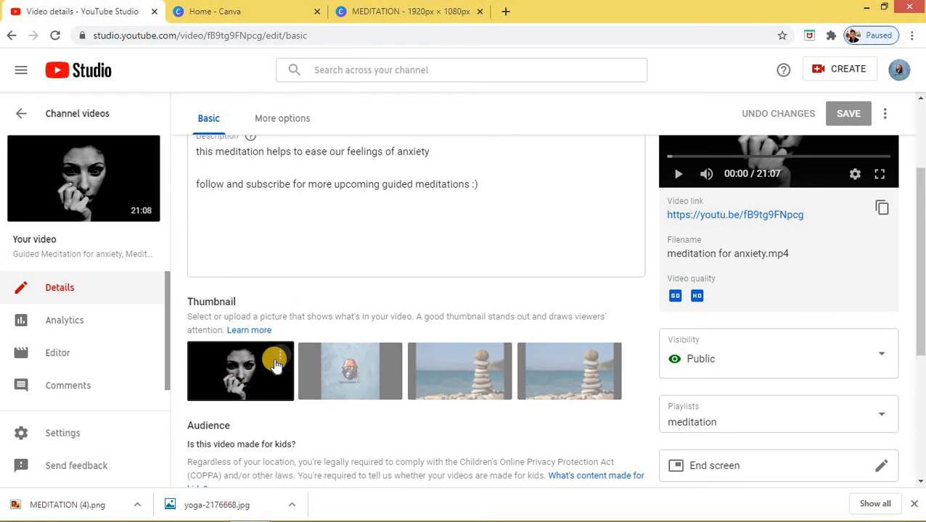
click(280, 357)
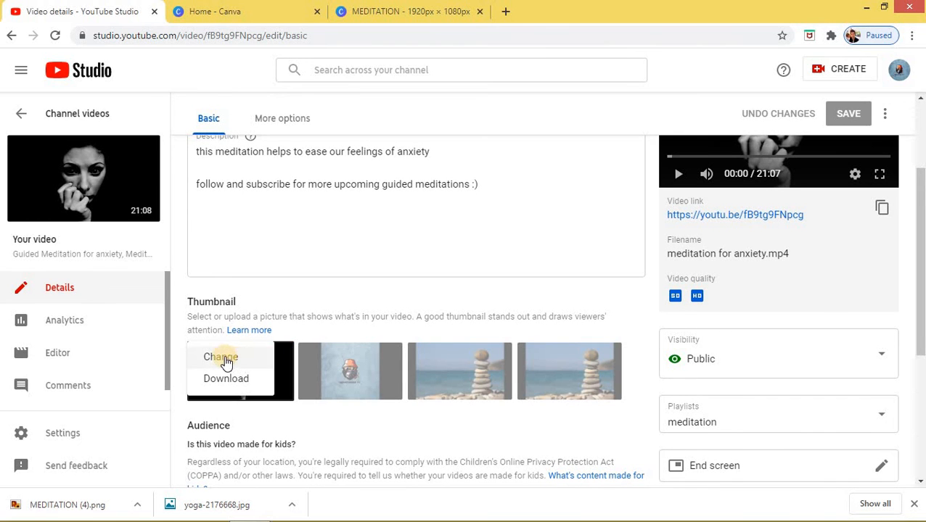
click(227, 361)
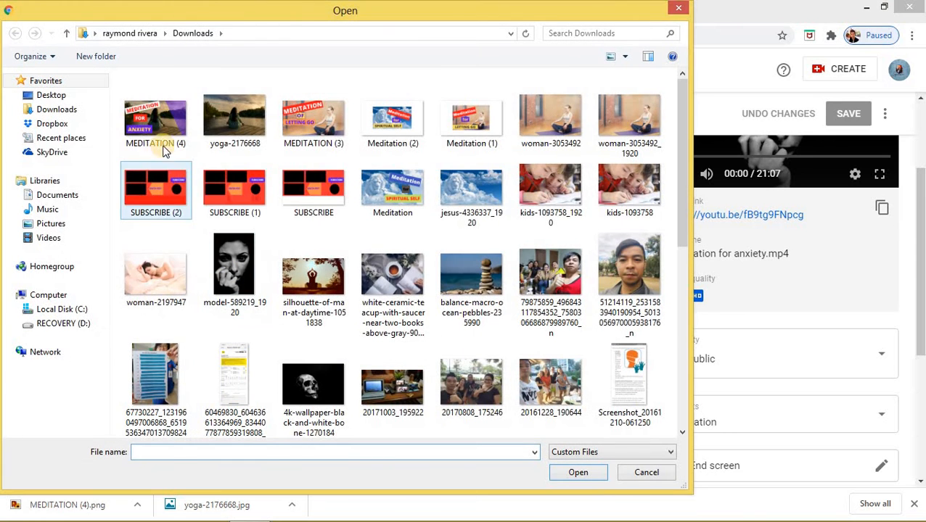
click(163, 129)
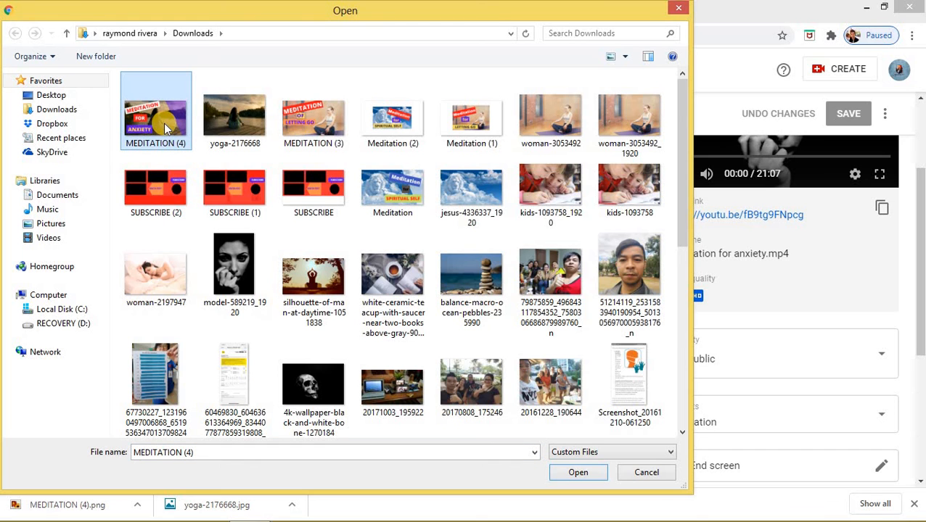
click(578, 472)
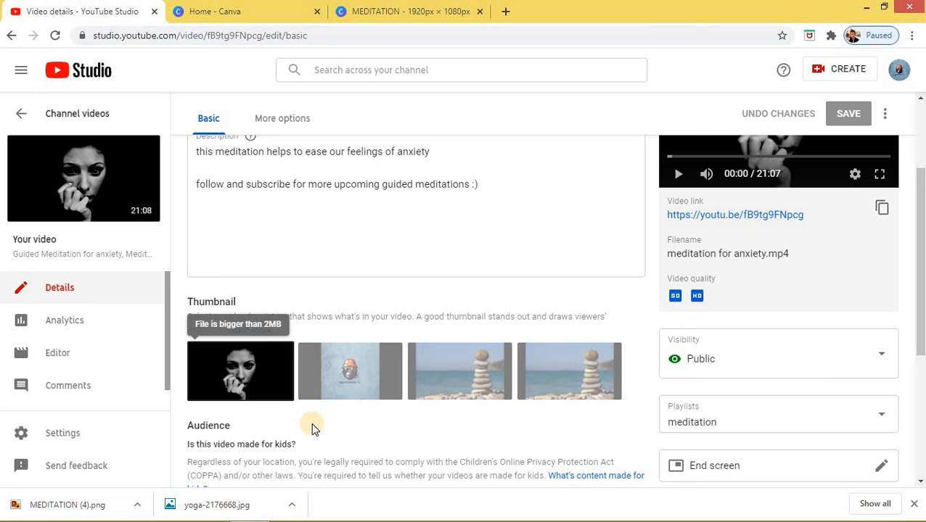
mouse_move(264, 392)
Step: Return to the Canva design and download it as a JPG image
click(409, 13)
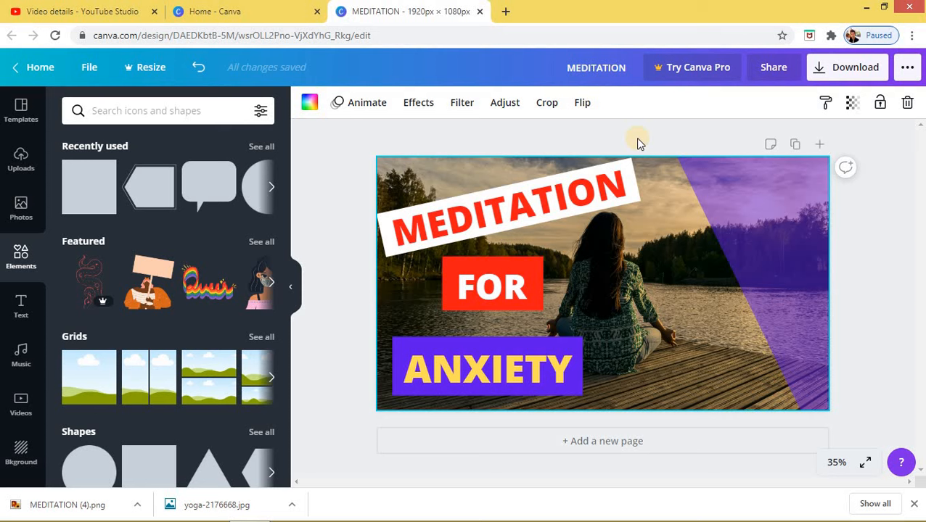
click(851, 107)
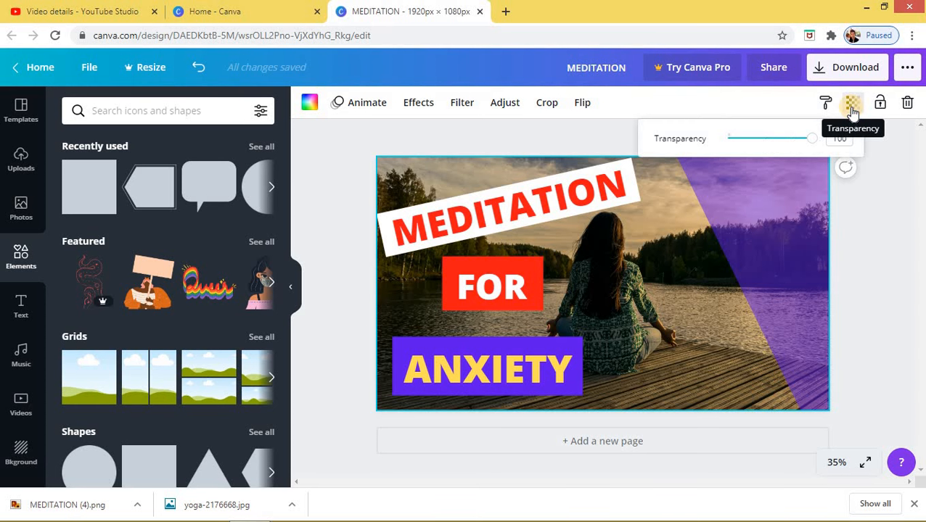
click(860, 71)
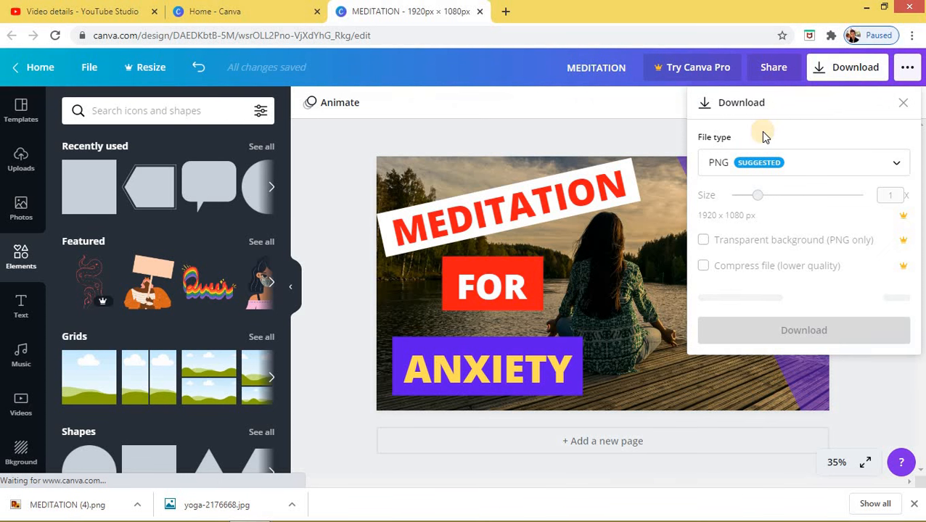
click(896, 162)
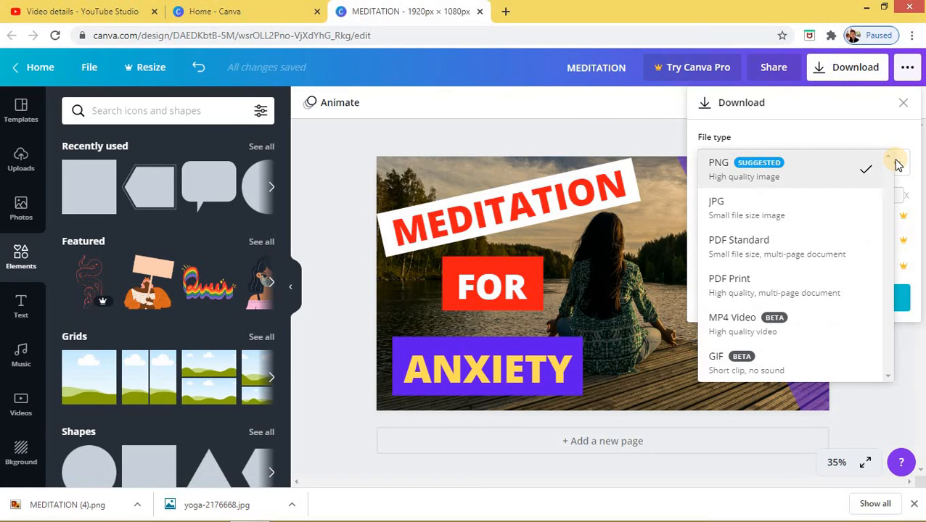
click(775, 211)
click(778, 290)
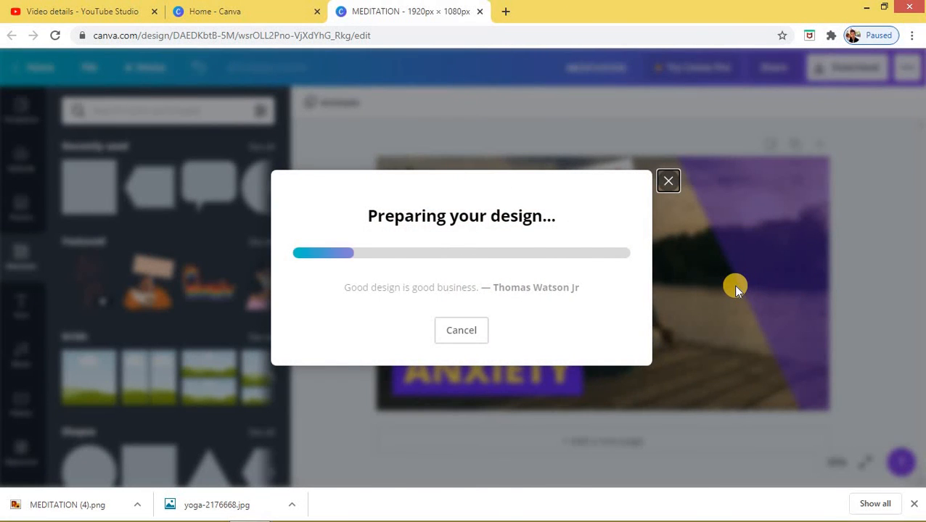
Step: Switch to YouTube Studio, replace the video's thumbnail with MEDITATION.jpg, and save the video details
click(75, 15)
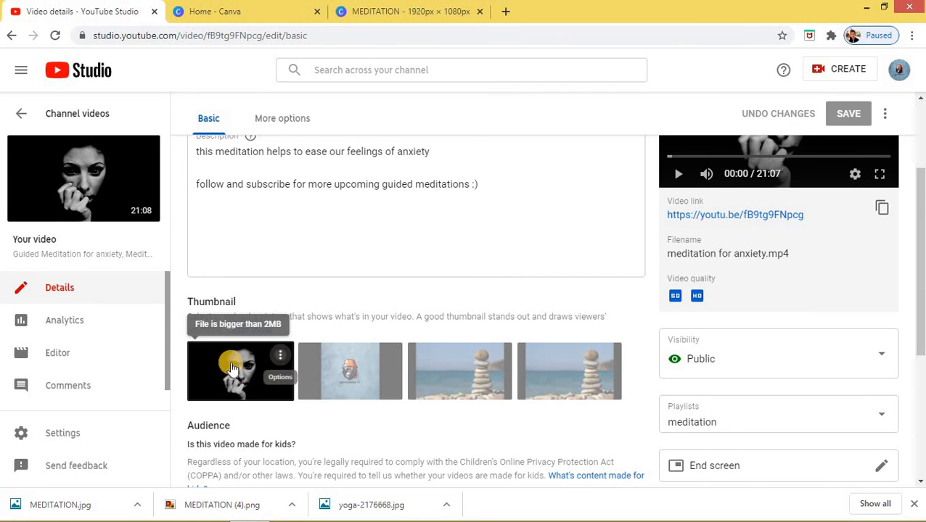
click(280, 355)
click(260, 358)
double_click(152, 148)
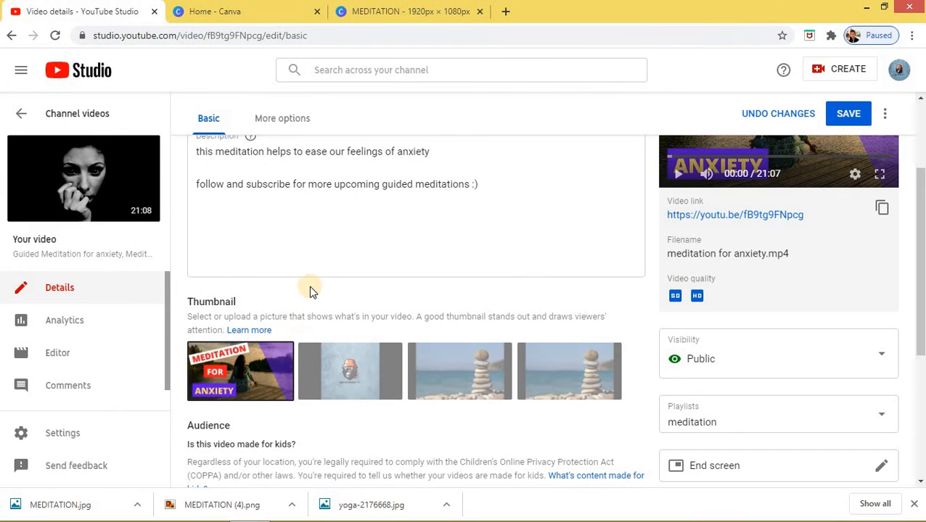
click(848, 116)
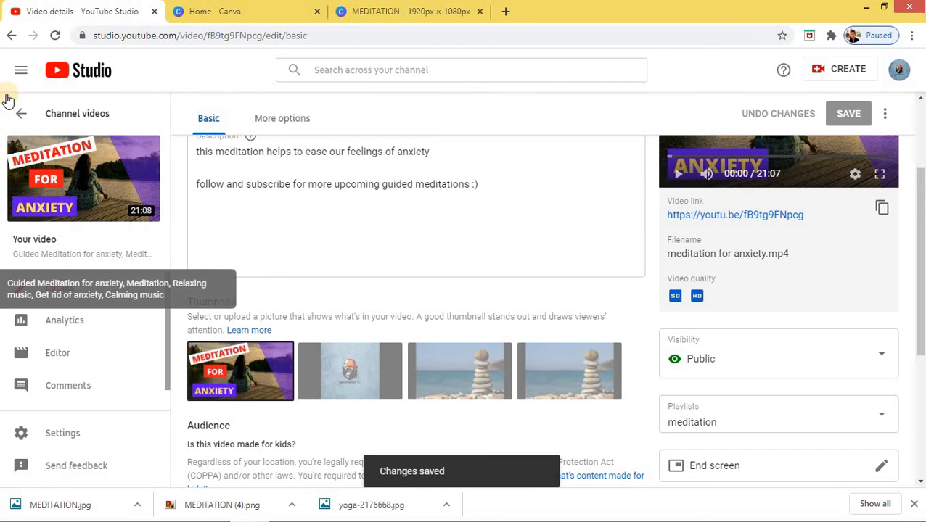
Step: Check the new thumbnail in the channel's video list and reopen the anxiety meditation video's details
click(21, 113)
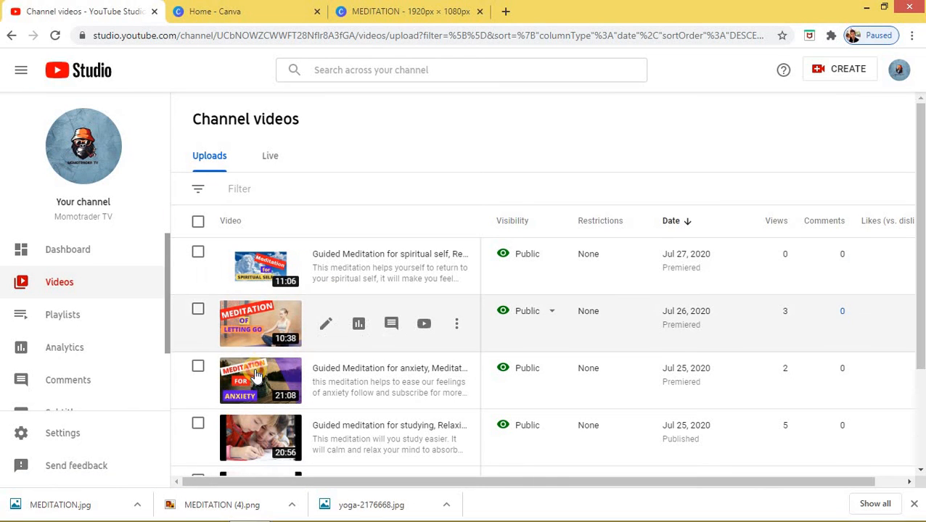
click(330, 357)
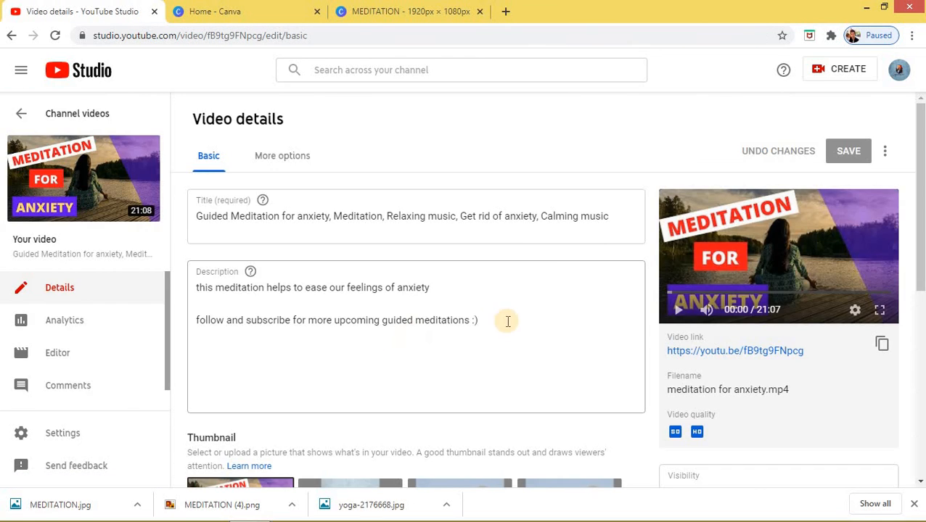